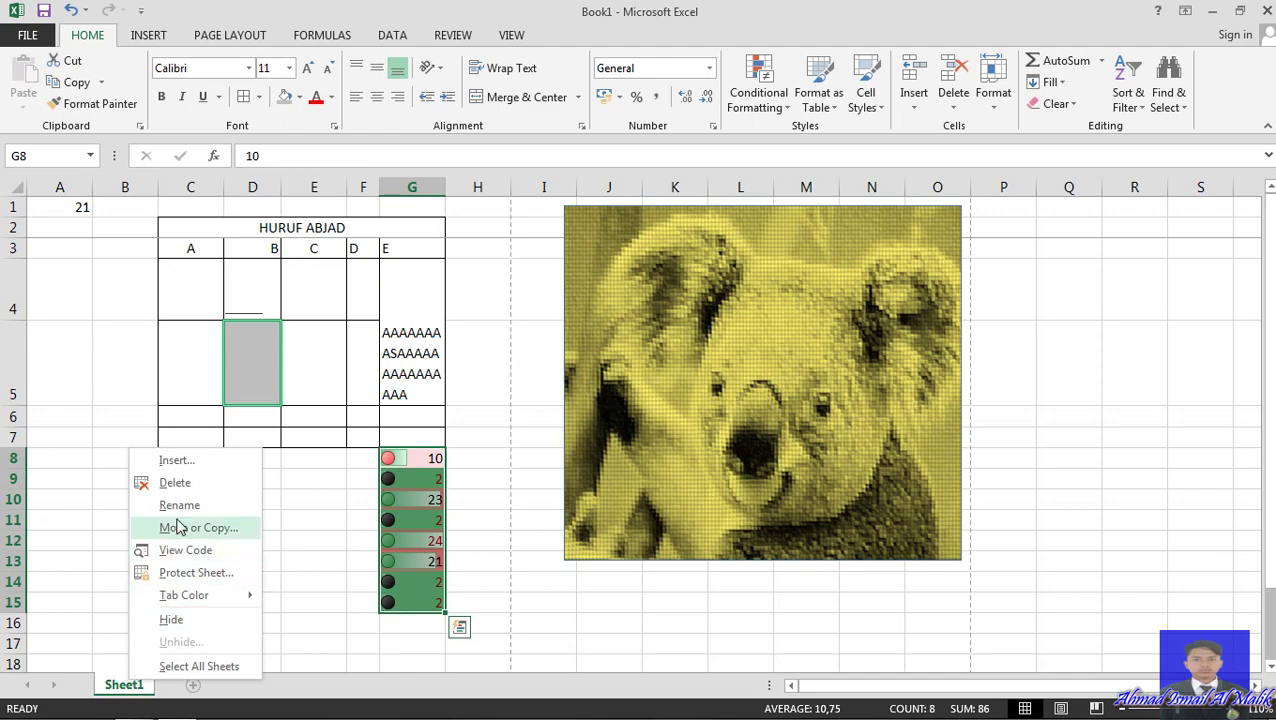
- Insert a new blank worksheet before Sheet1
left_click(186, 460)
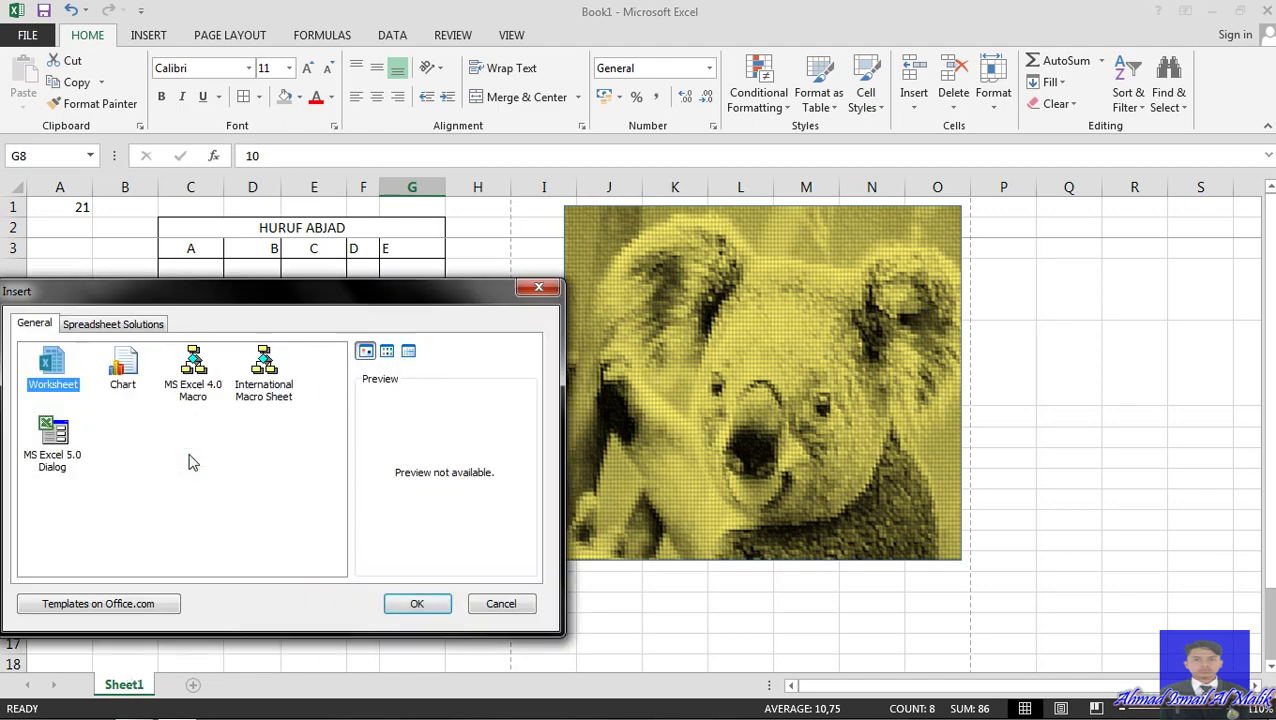
left_click(411, 605)
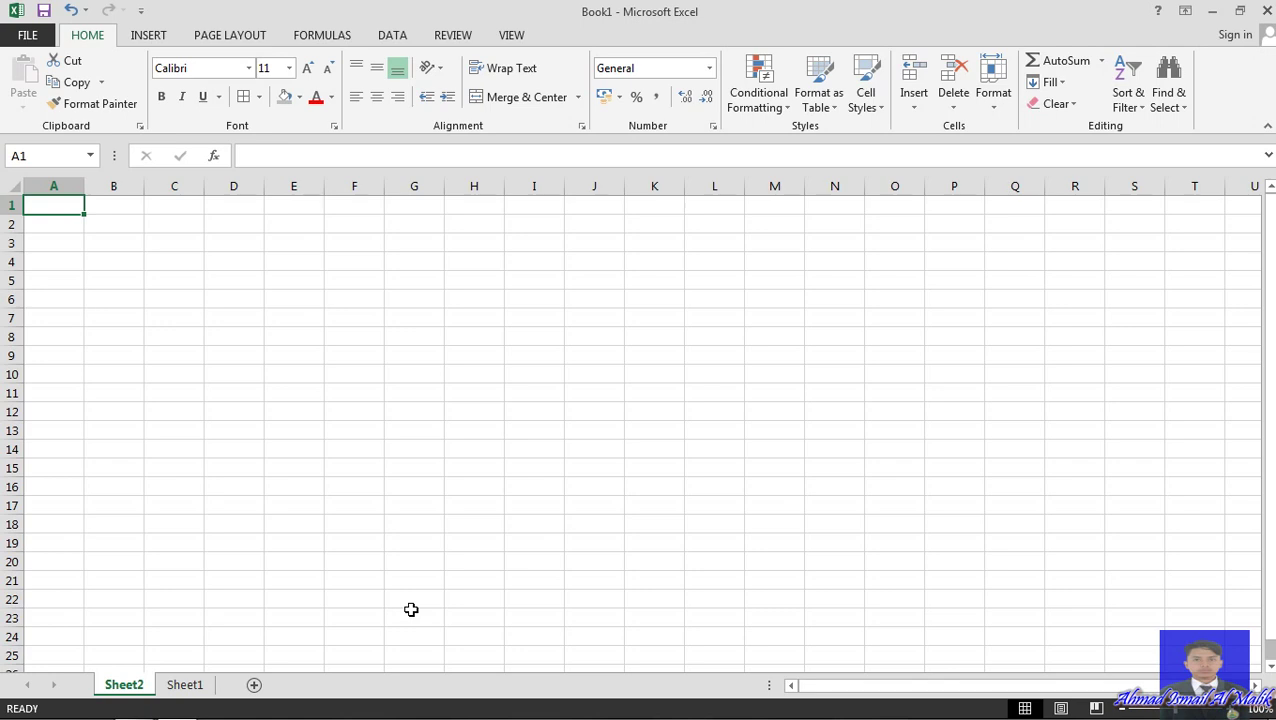
key("Right")
key("Right")
key("Down")
key("Down")
key("Down")
key("Left")
key("Right")
key("Right")
key("Left")
key("Left")
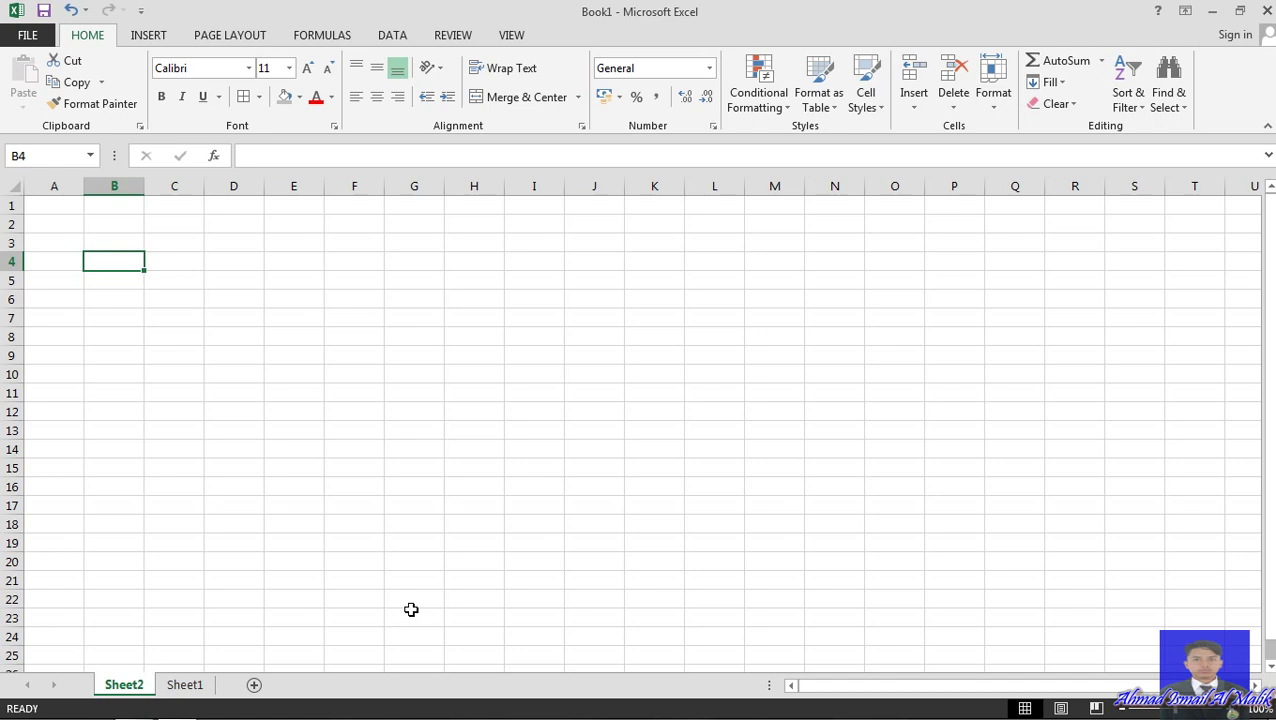
key("Up")
key("Up")
key("Right")
key("Right")
key("Right")
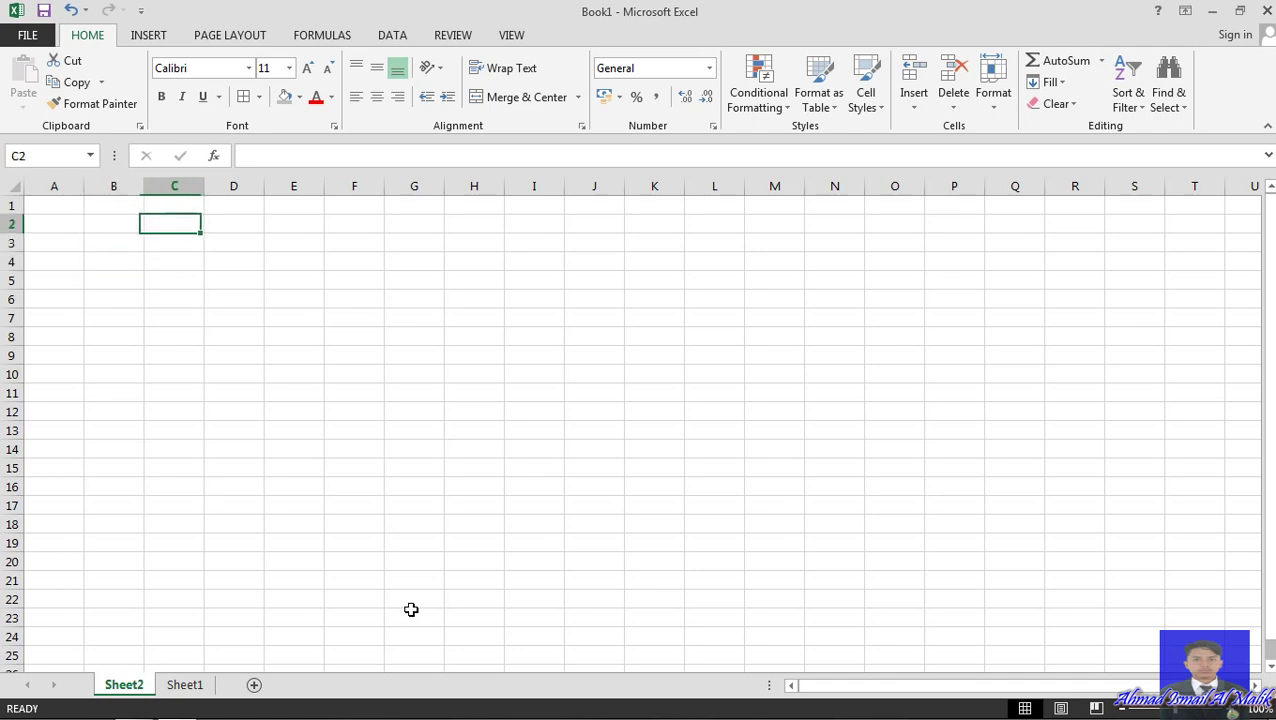
- Enter 32 in cell D3 and 34 in cell E3
key("Down")
key("Left")
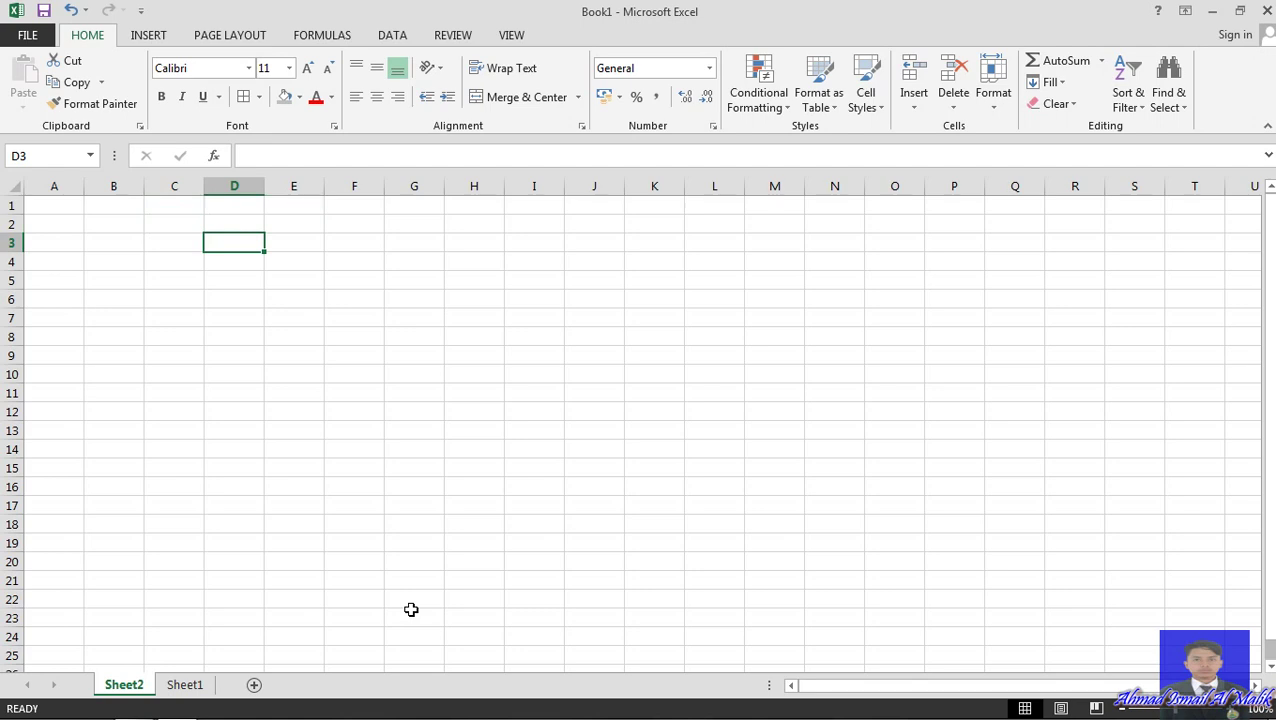
type("32")
key("Right")
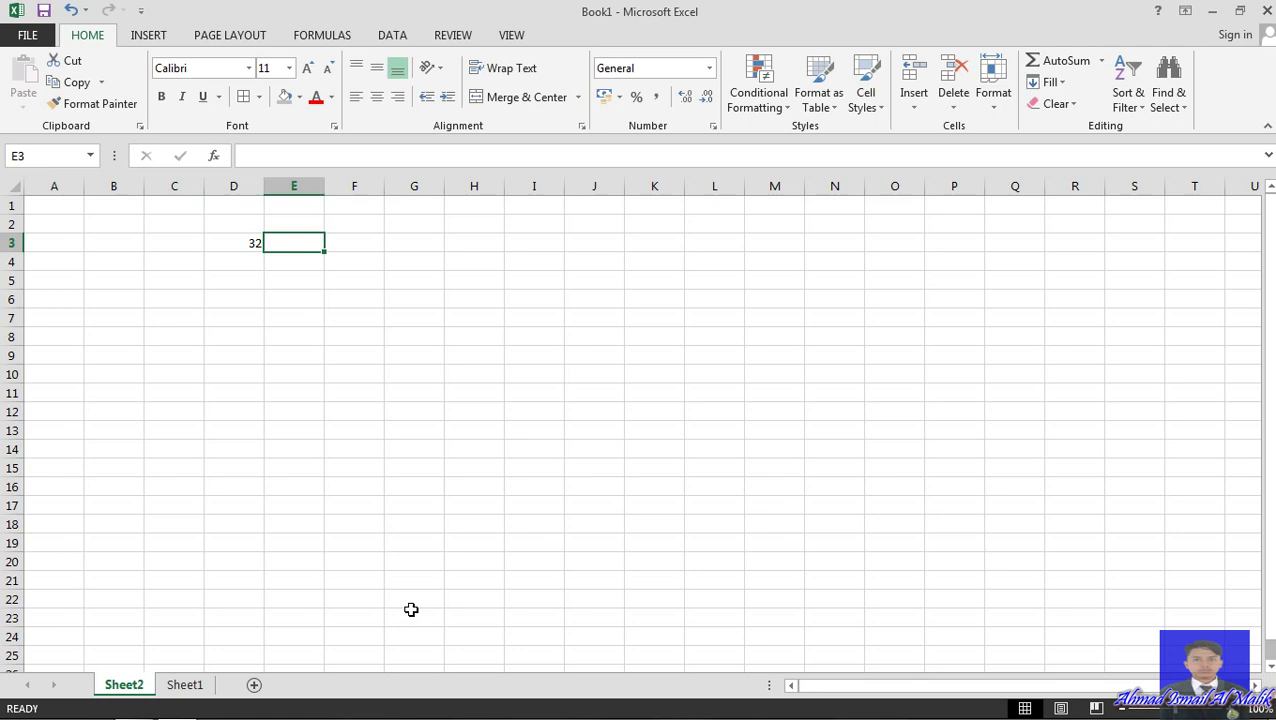
type("34")
key("Right")
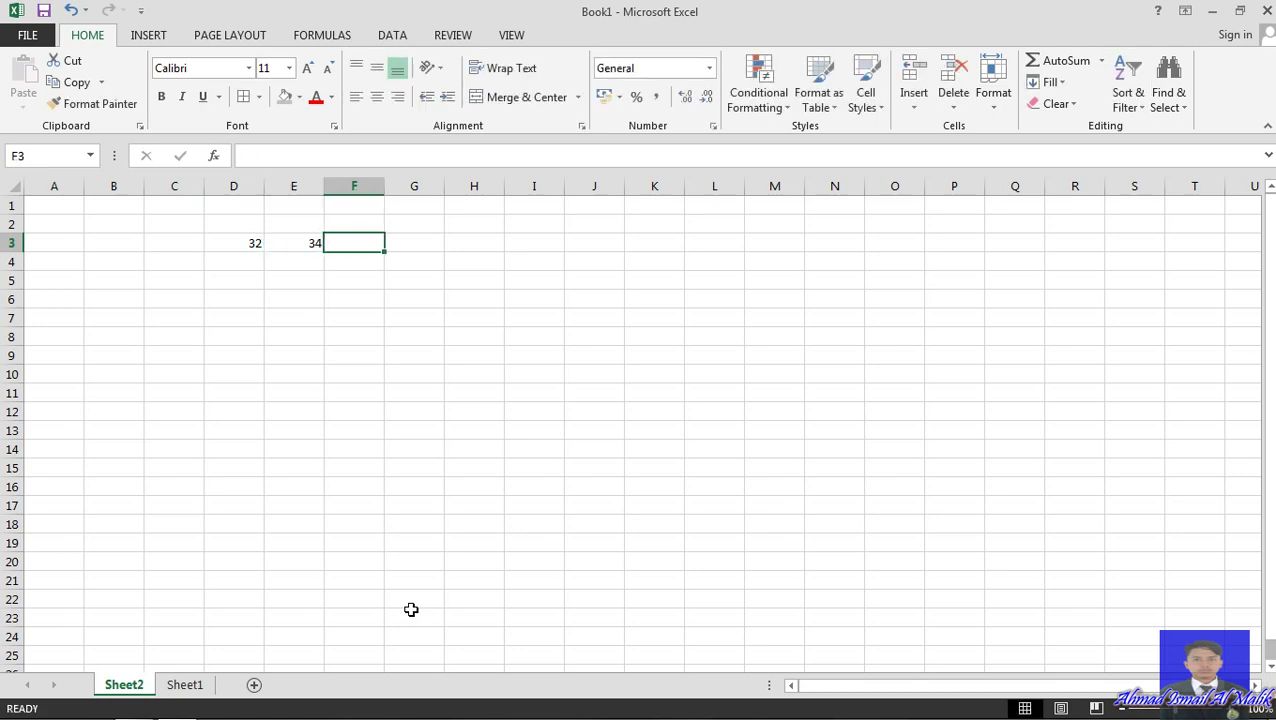
key("Right")
key("Left")
- Add the column headers angka1, angka2 and hasil in cells D2 to F2, above the numbers
left_click(233, 227)
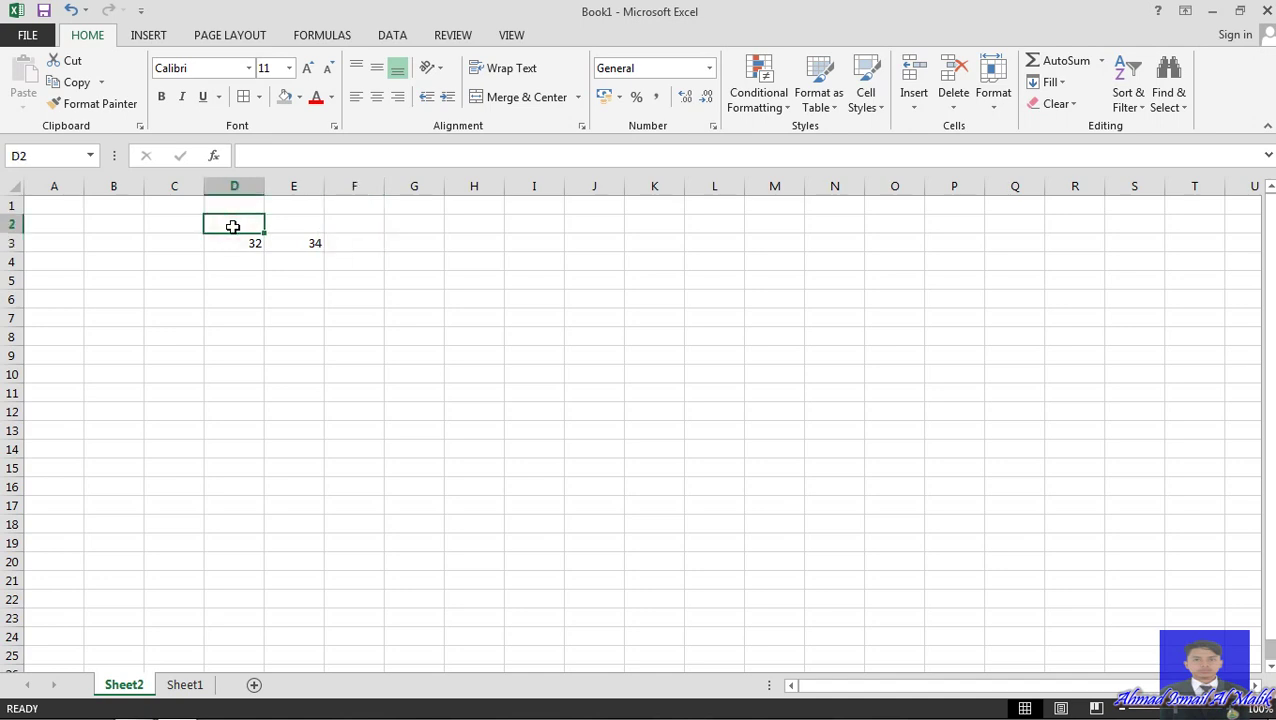
type("ang")
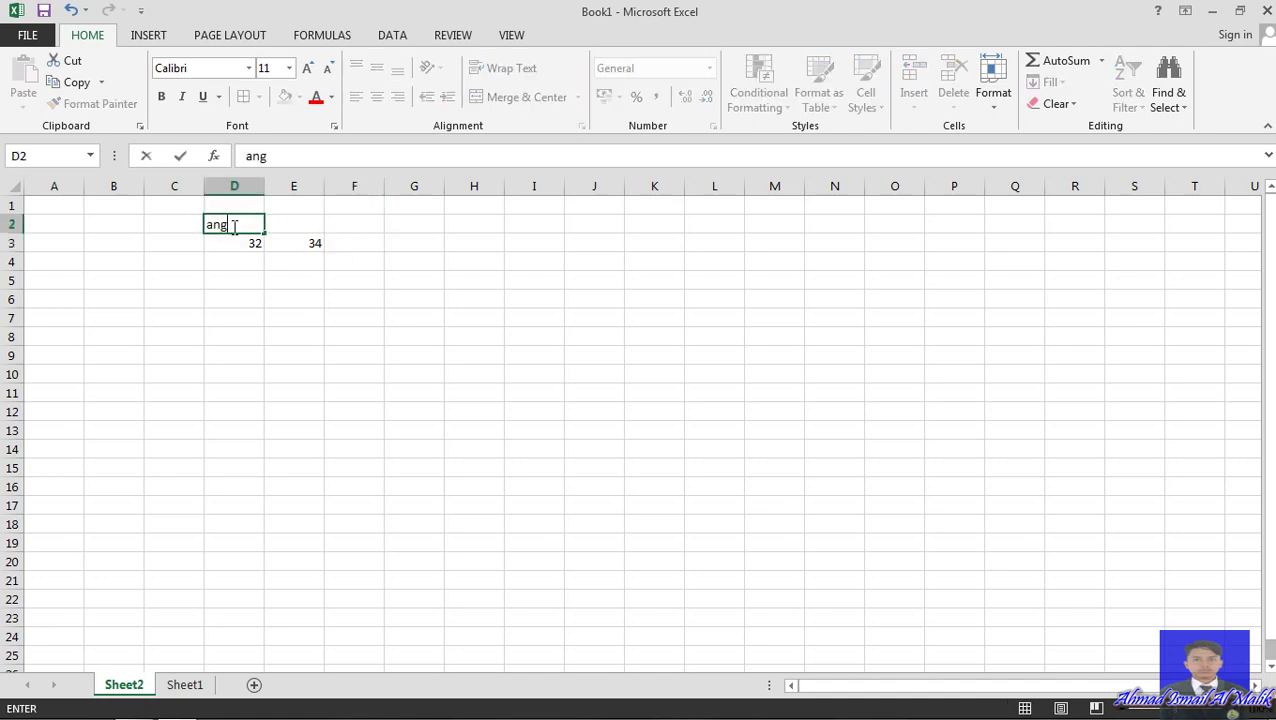
type("ka1")
key("Tab")
type("angka2")
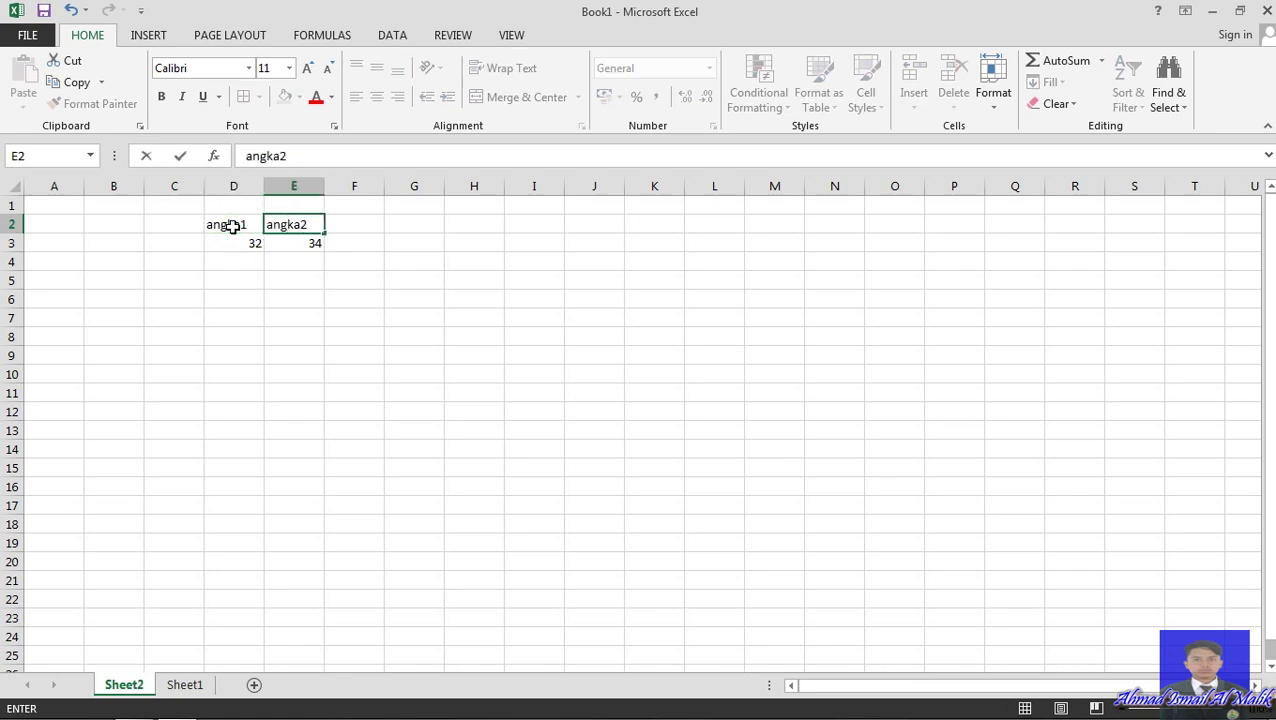
key("Tab")
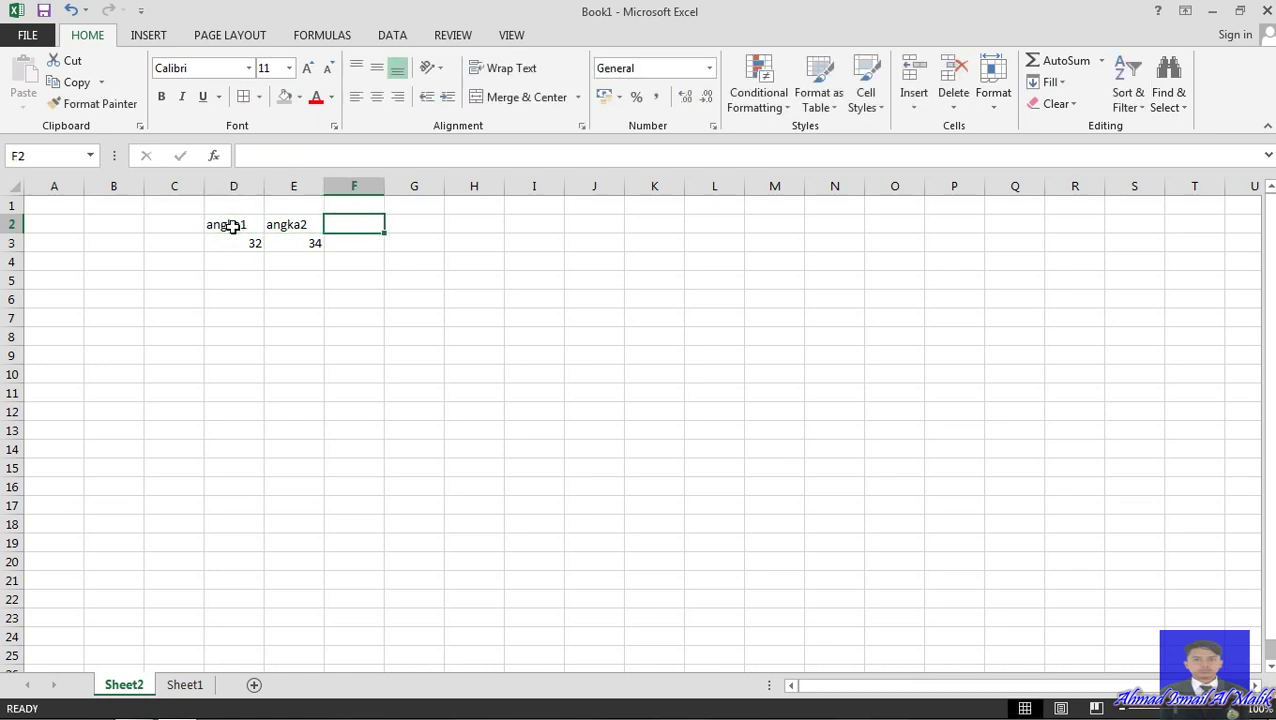
type("hasil")
key("Return")
- Apply all borders to the table range D2:F3
key("shift+Left")
left_click_drag(231, 227, 225, 226)
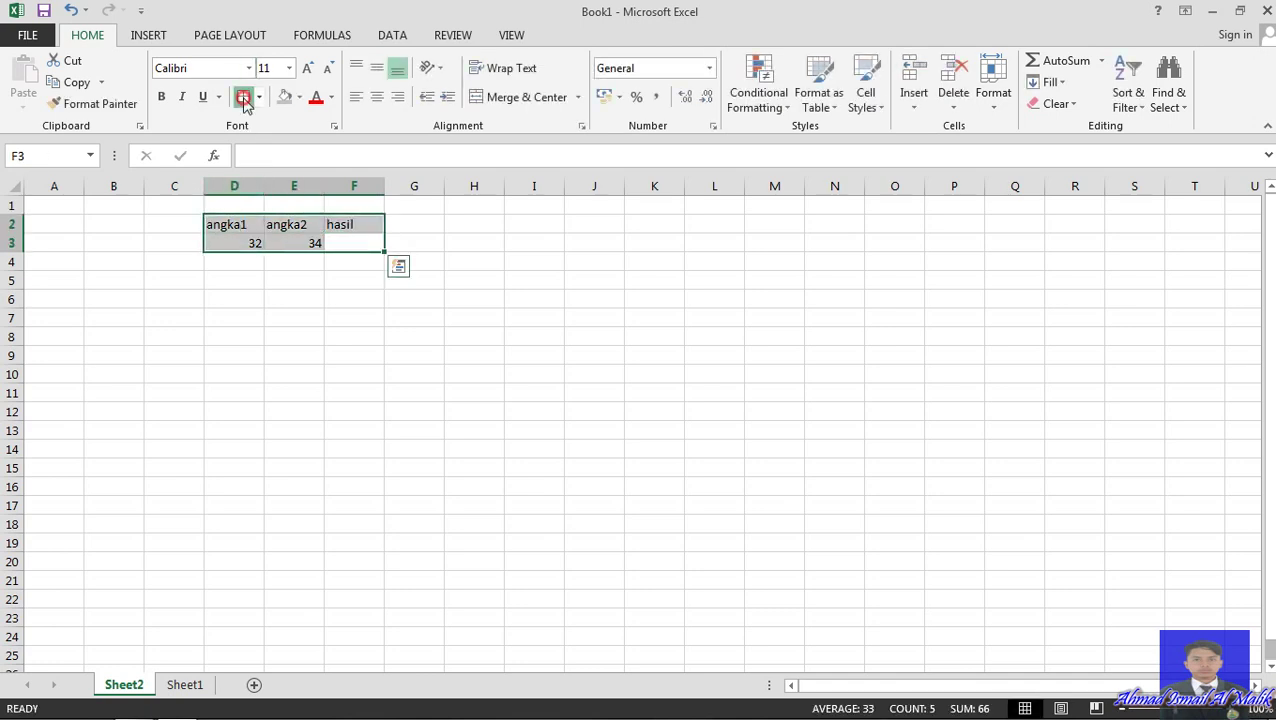
left_click(244, 101)
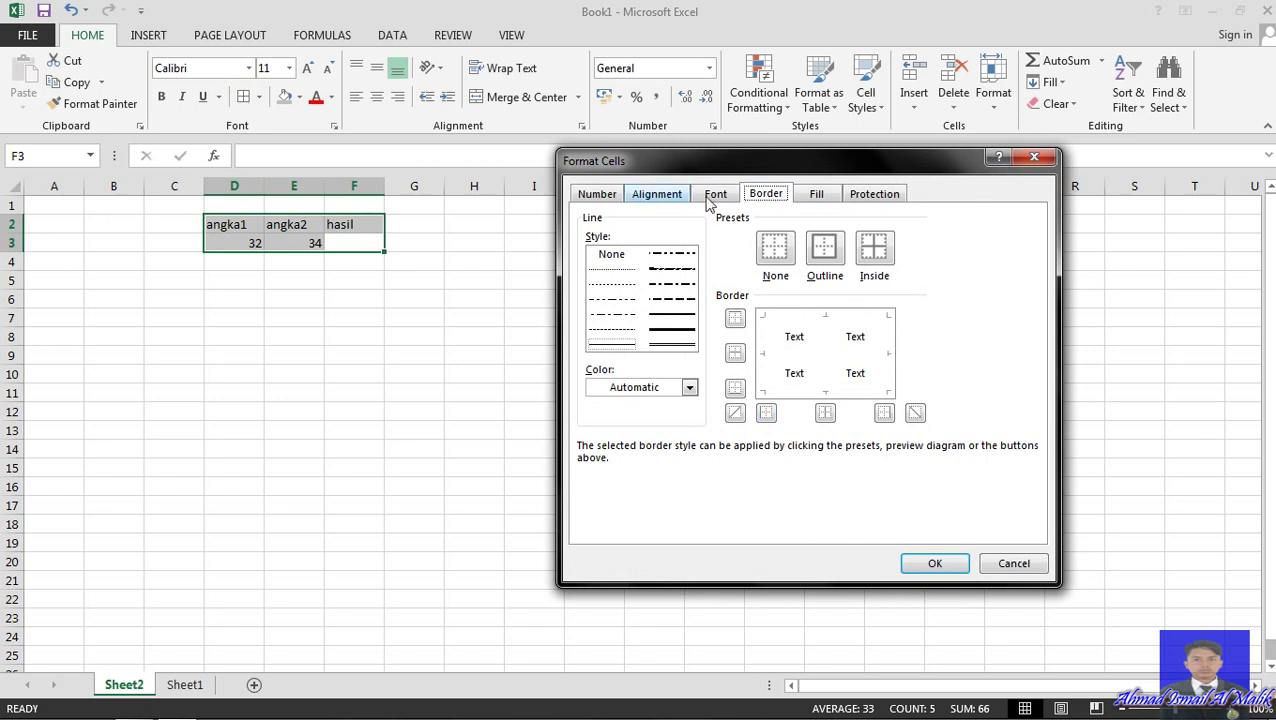
left_click(1012, 569)
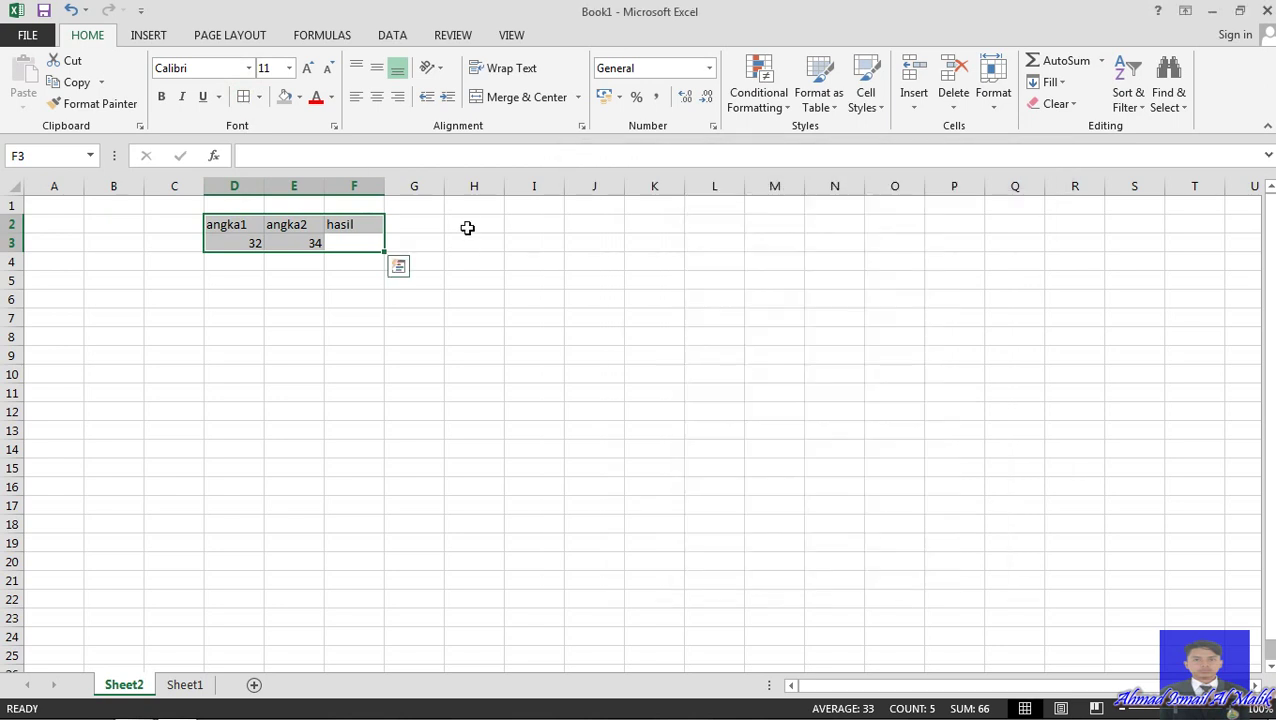
left_click(258, 97)
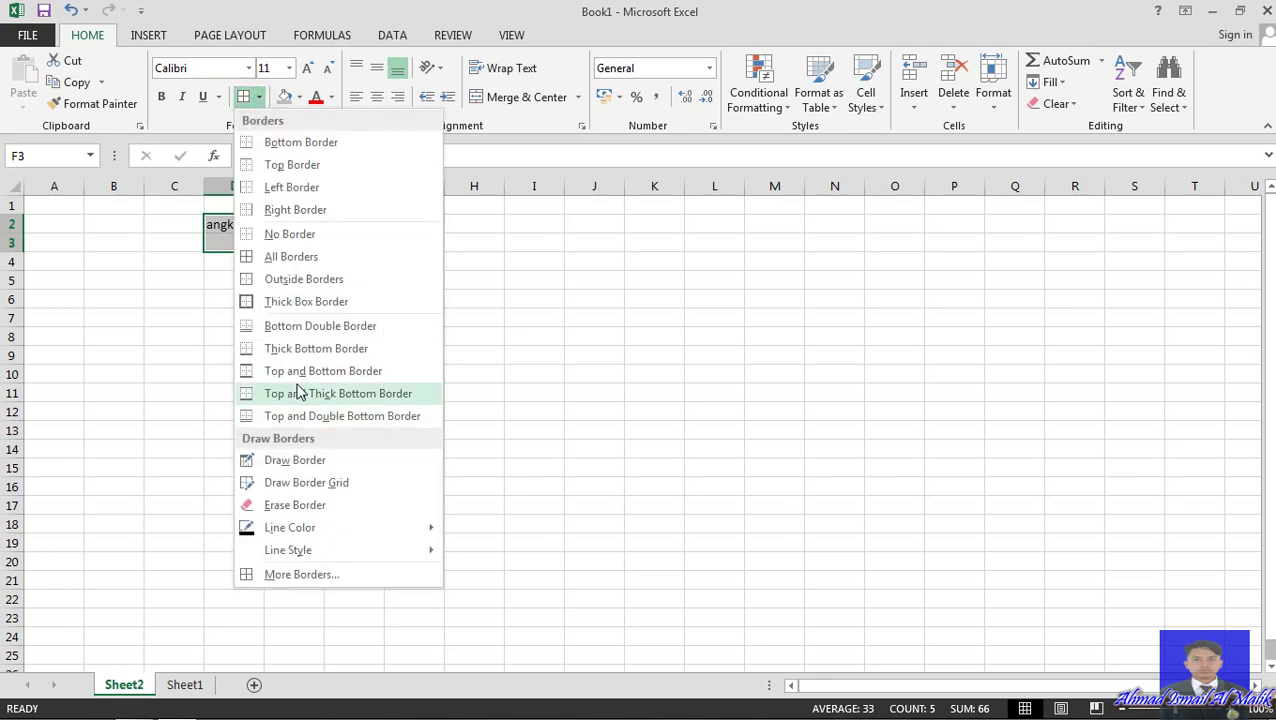
left_click(280, 256)
left_click(334, 375)
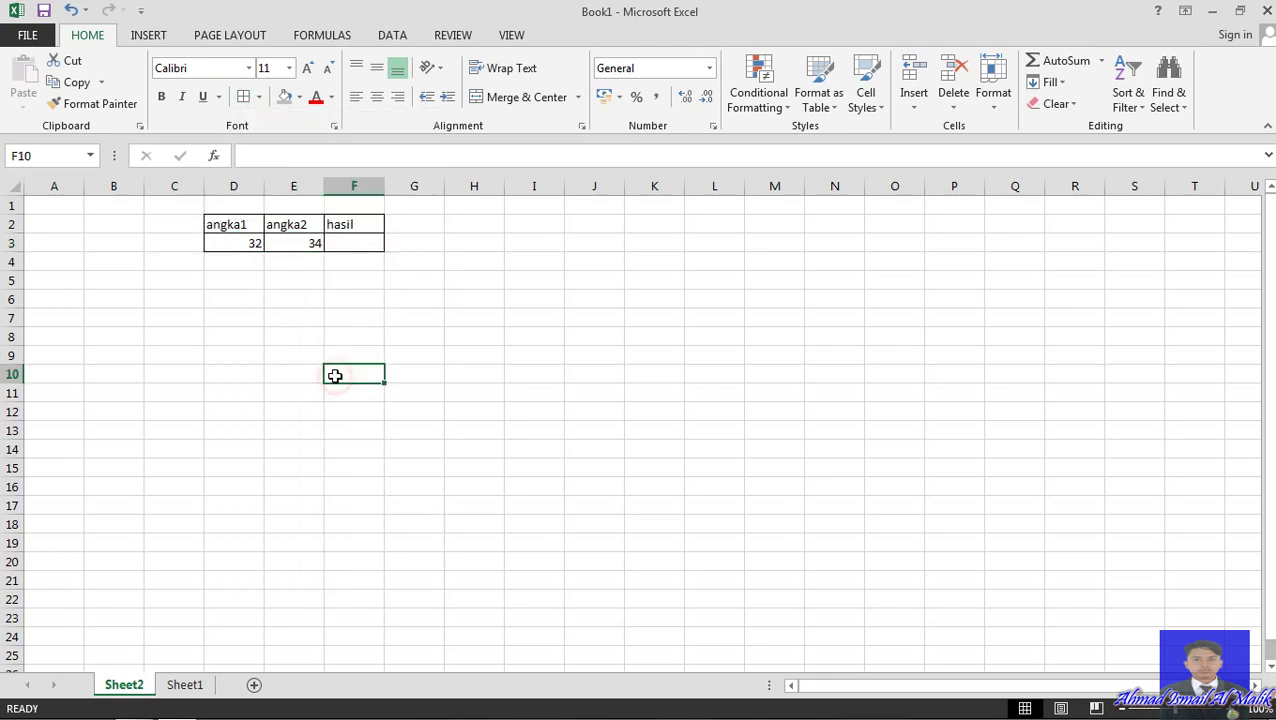
- Widen columns D, E and F slightly to about the same width
left_click_drag(324, 188, 343, 190)
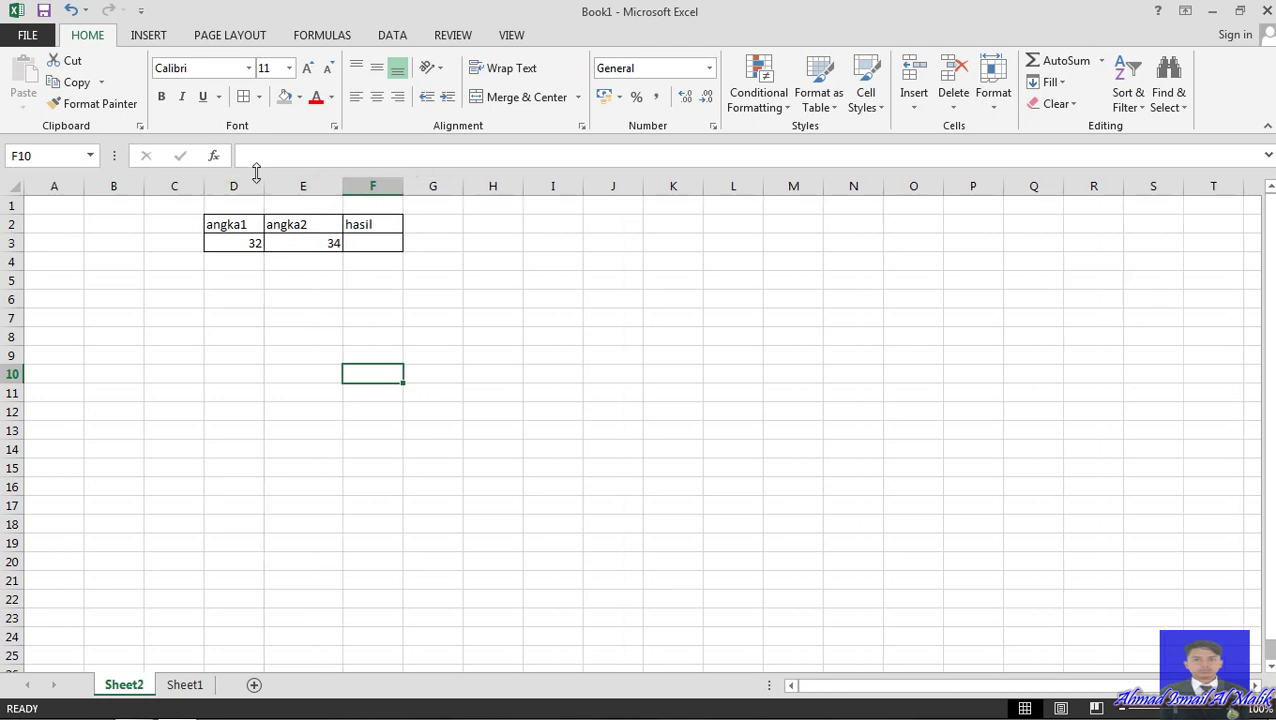
left_click_drag(264, 185, 278, 186)
left_click_drag(418, 187, 436, 188)
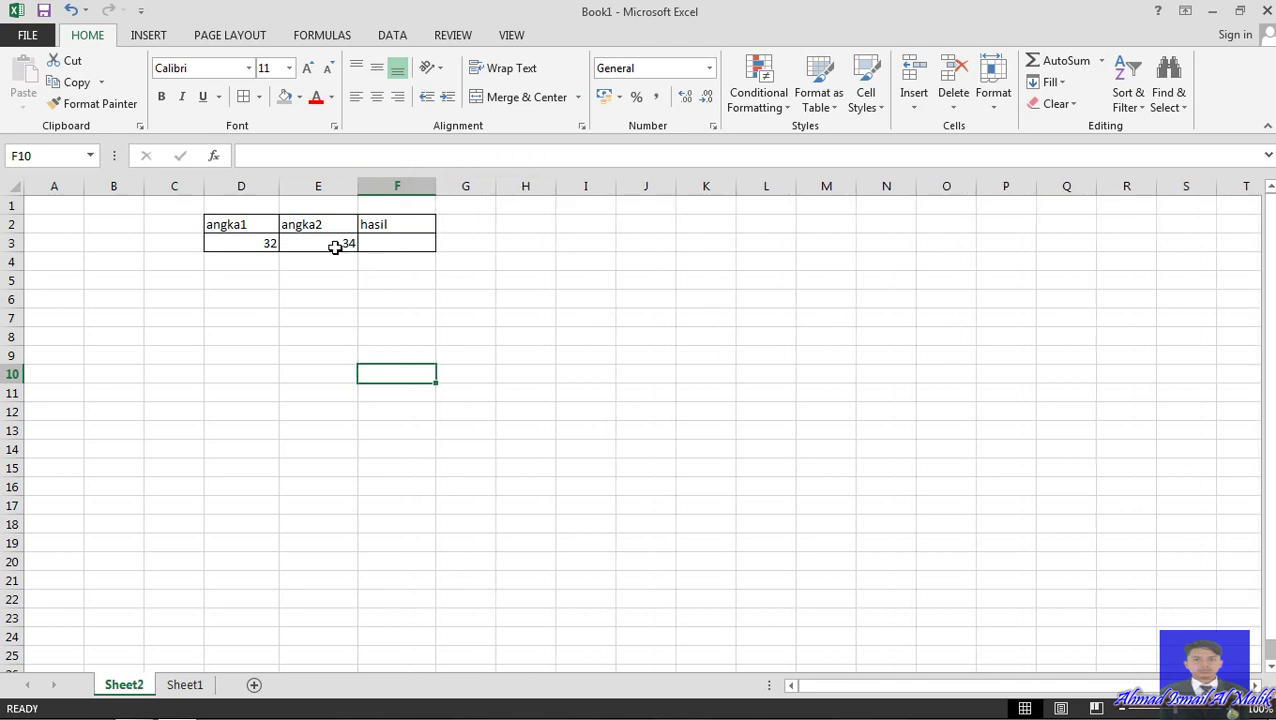
- Center the contents of cells D3:F3 both vertically and horizontally
left_click(393, 241)
key("shift+Left")
key("shift+Left")
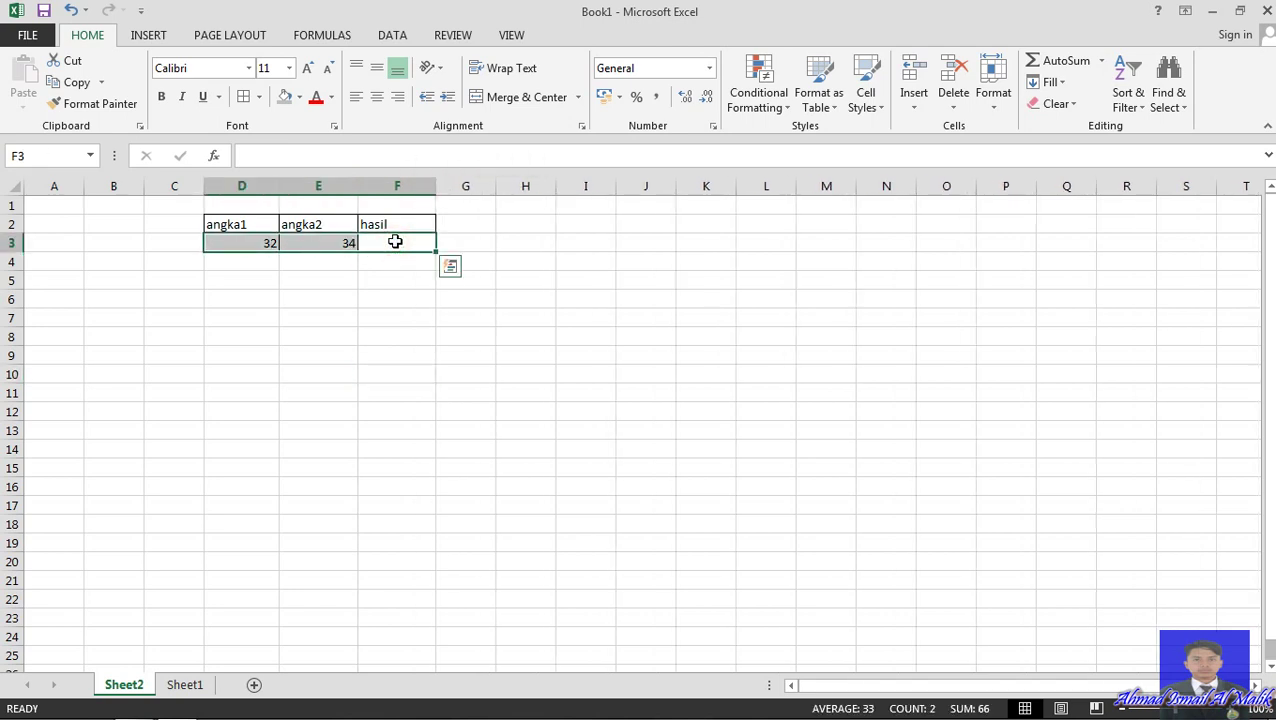
left_click(377, 67)
left_click(376, 97)
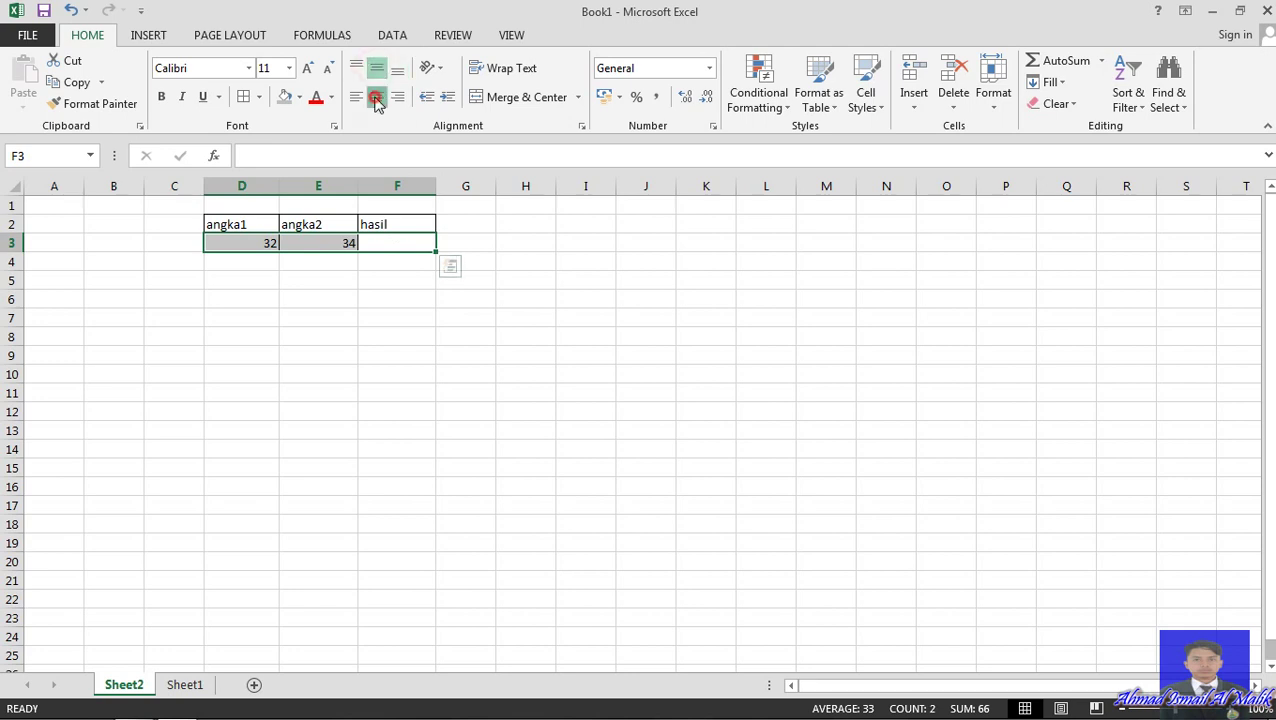
left_click(420, 296)
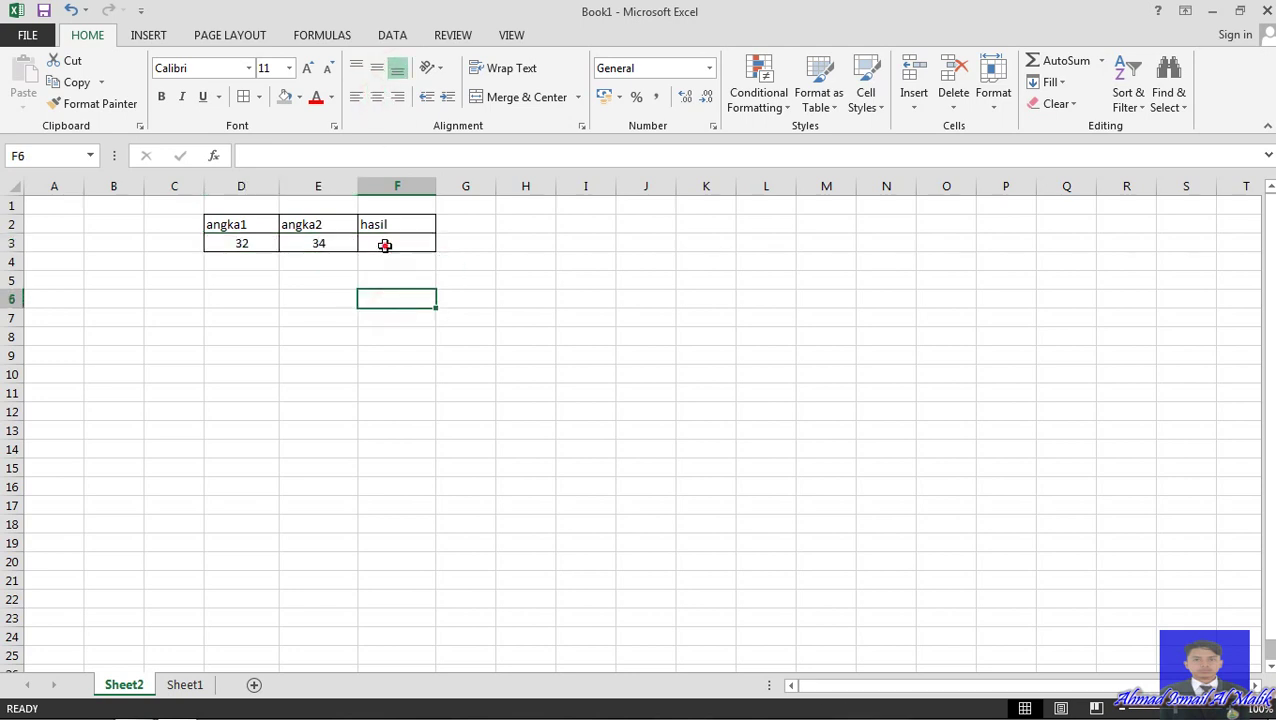
- Enter the addition formula =D3+E3 in cell F3 under hasil and check it
left_click(384, 245)
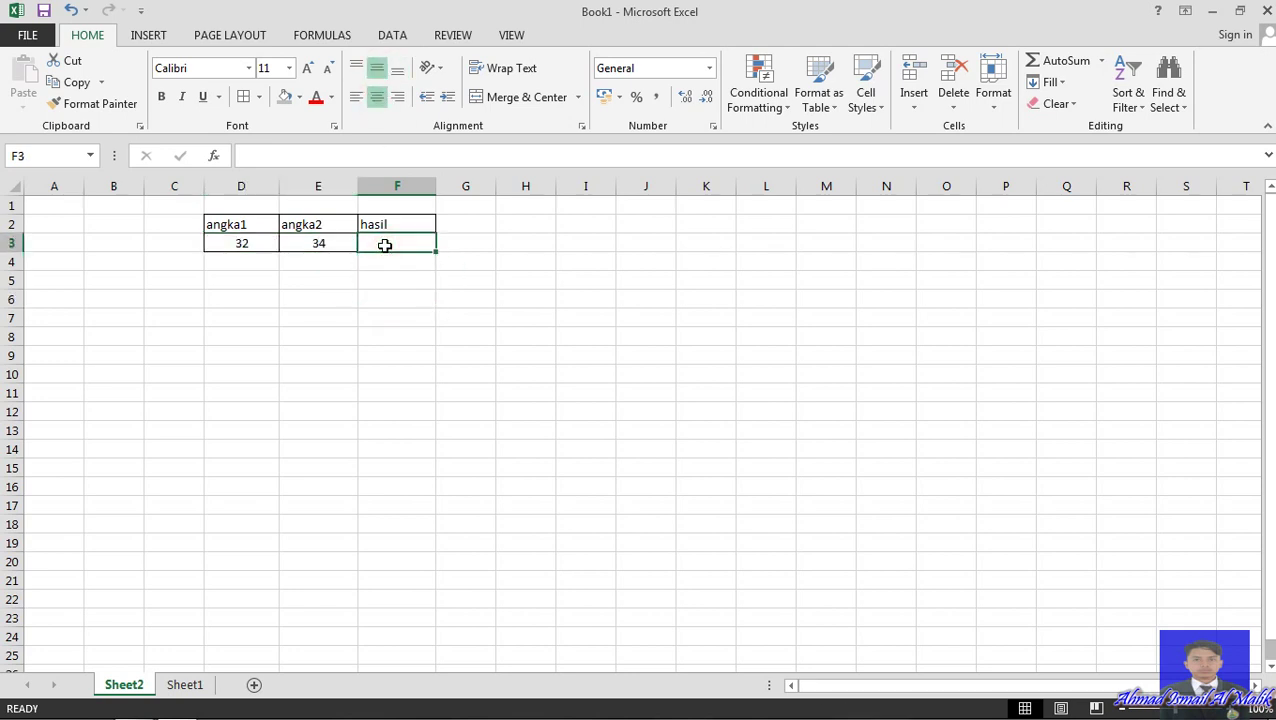
type("=")
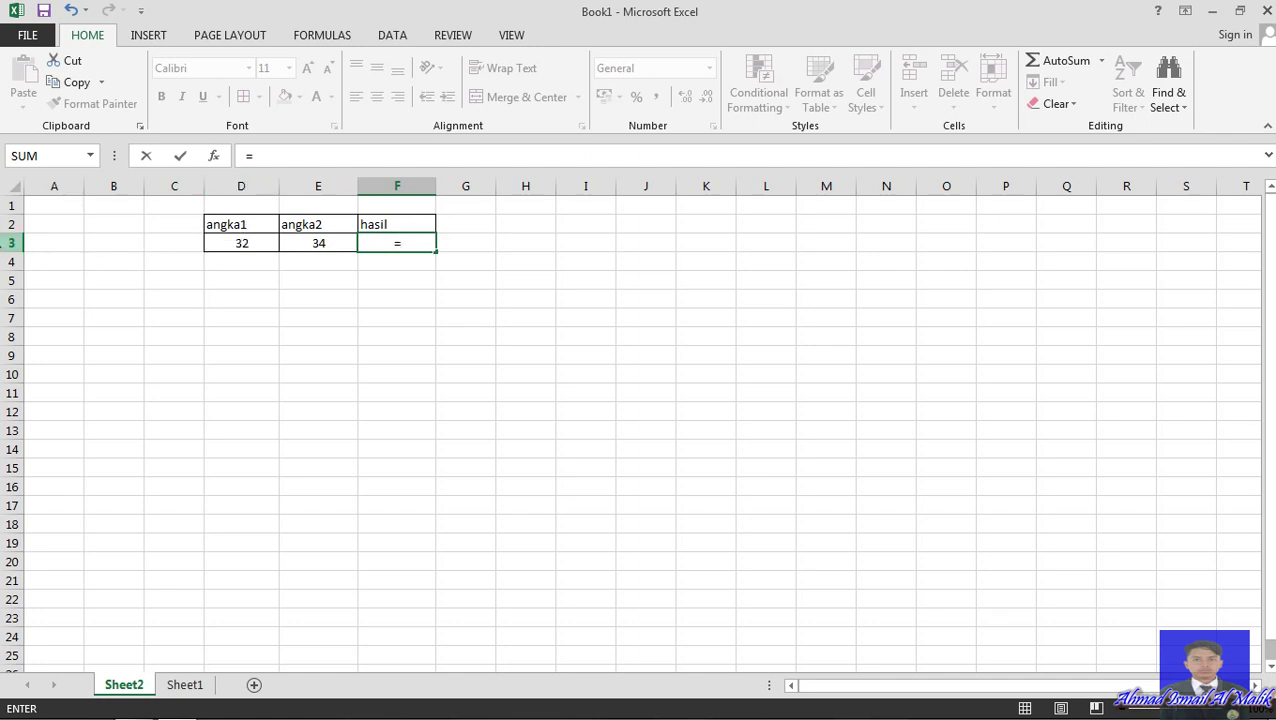
type("d3")
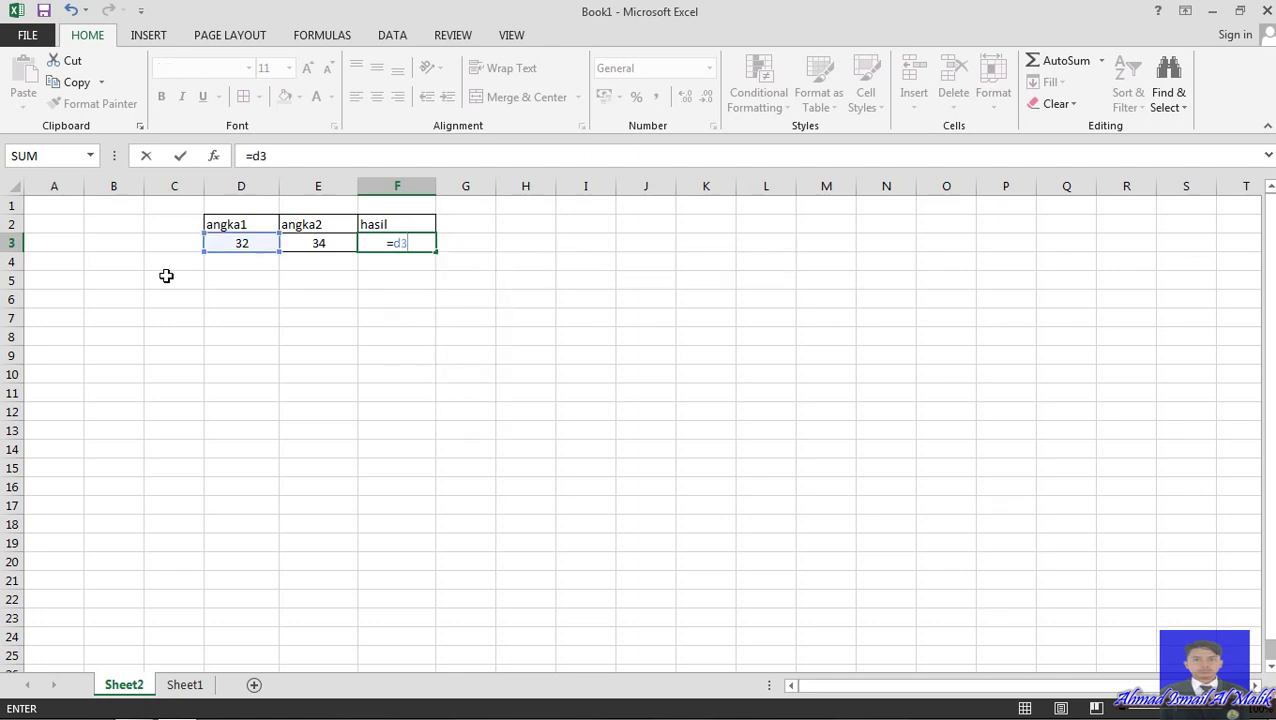
type("+")
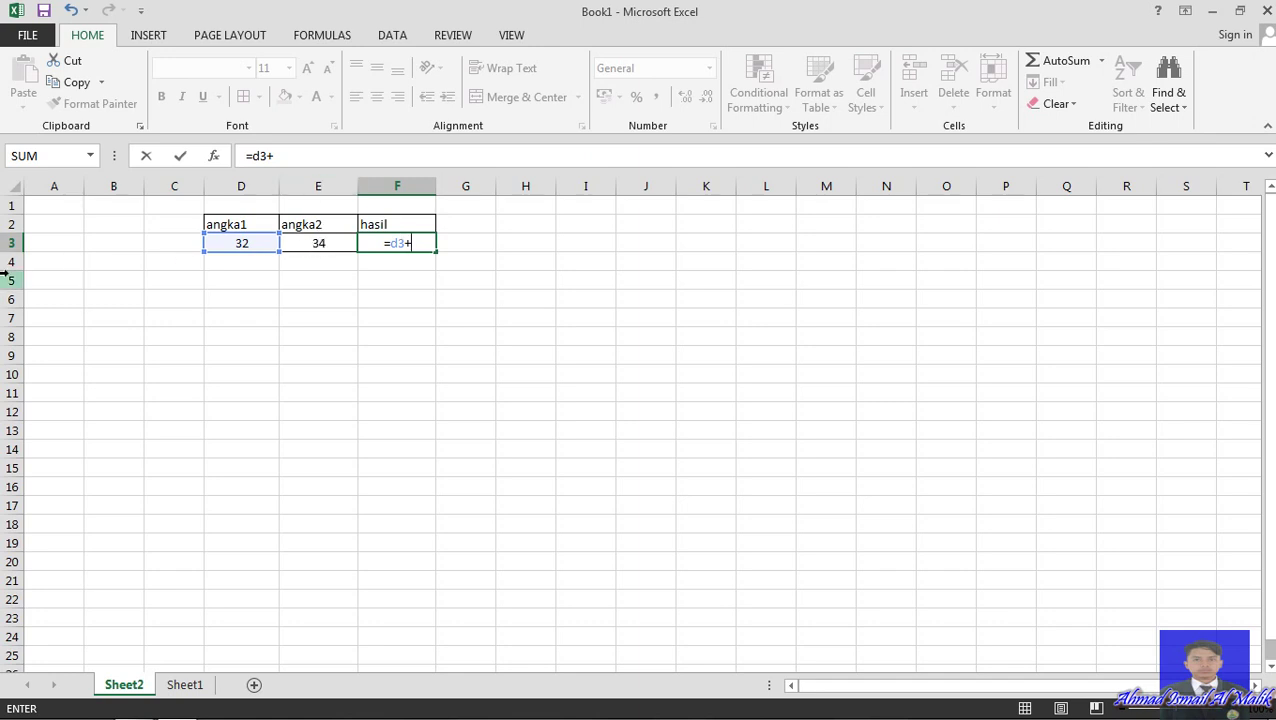
type("e3")
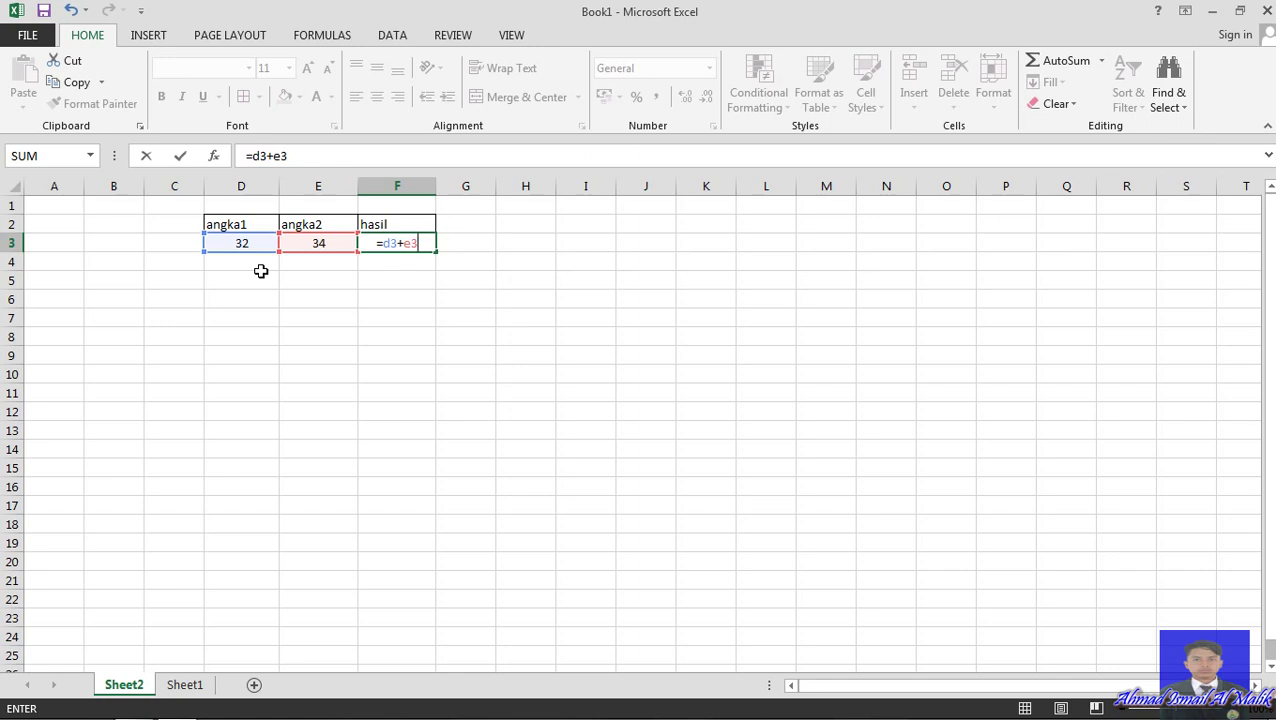
key("Return")
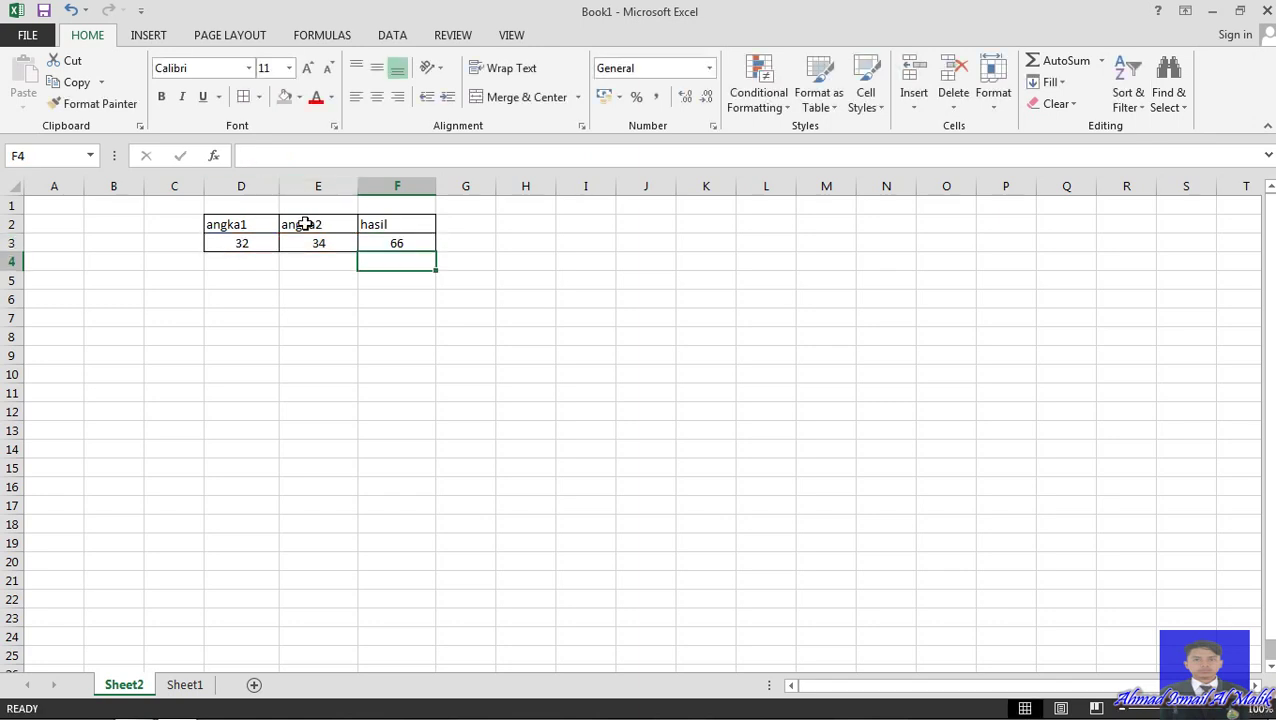
left_click(385, 242)
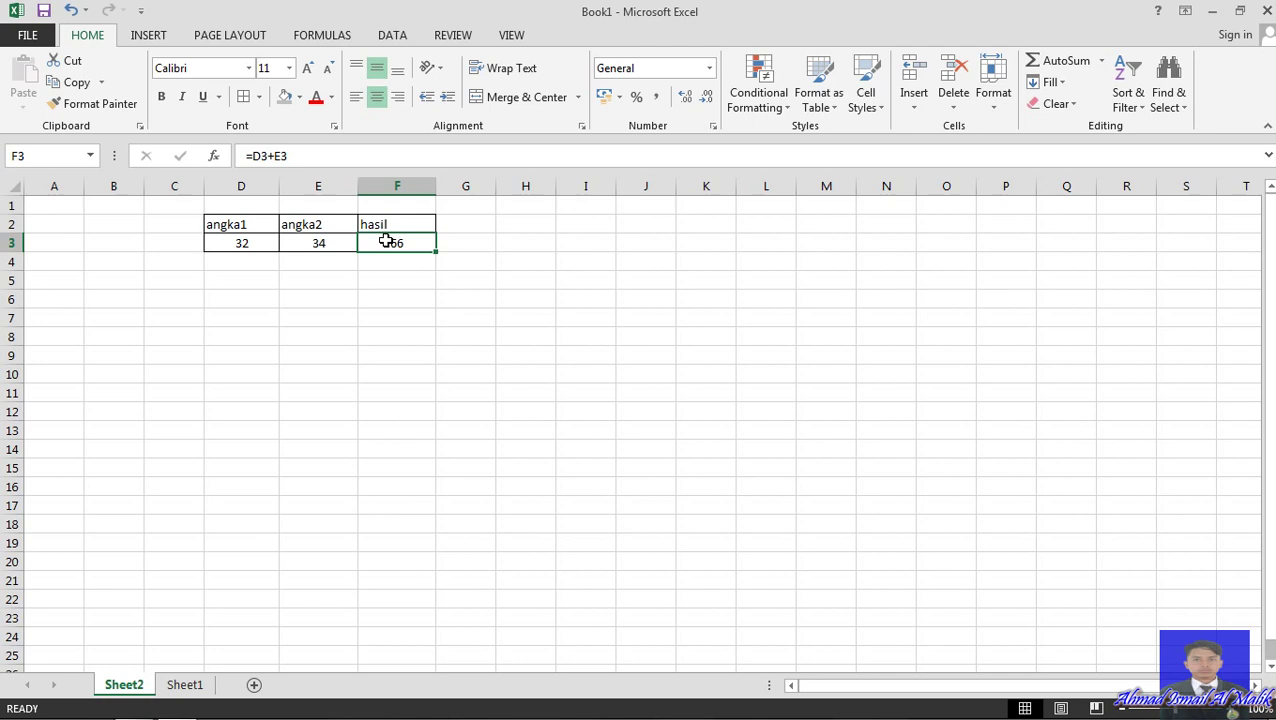
- Enter 200 in cell D4 and 10% in cell E4
key("Return")
key("Left")
key("Left")
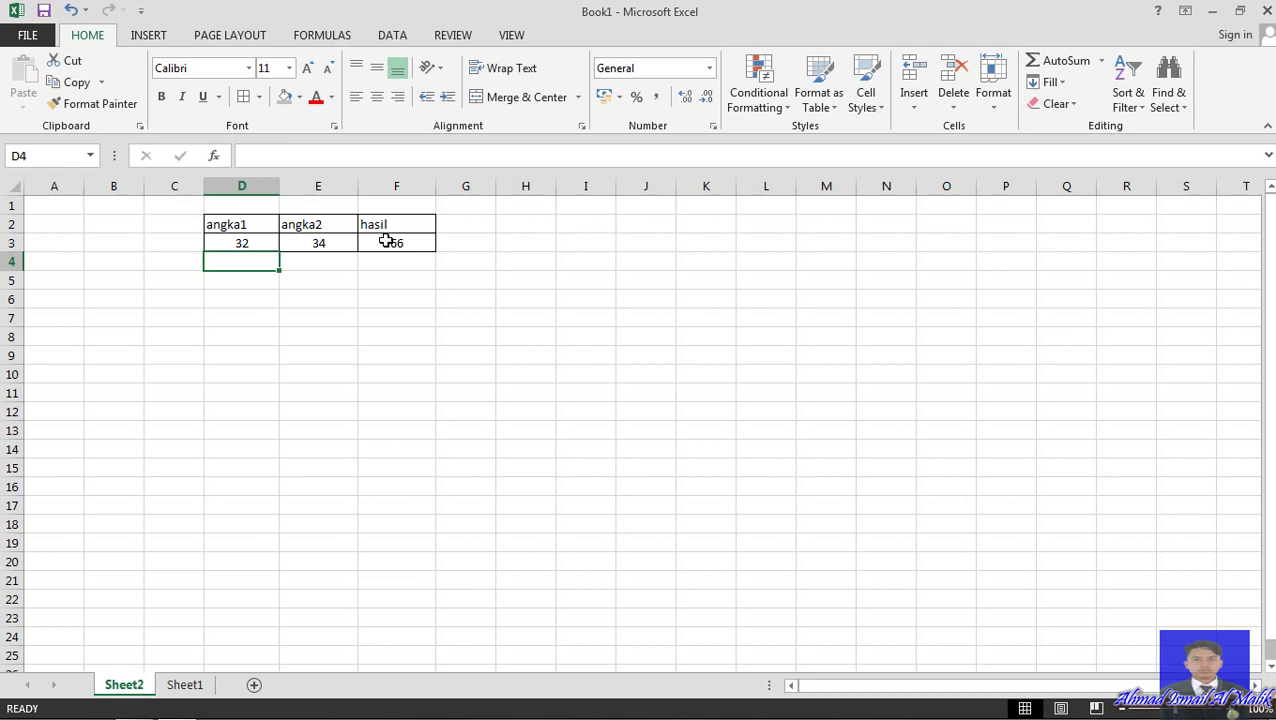
type("200")
key("Tab")
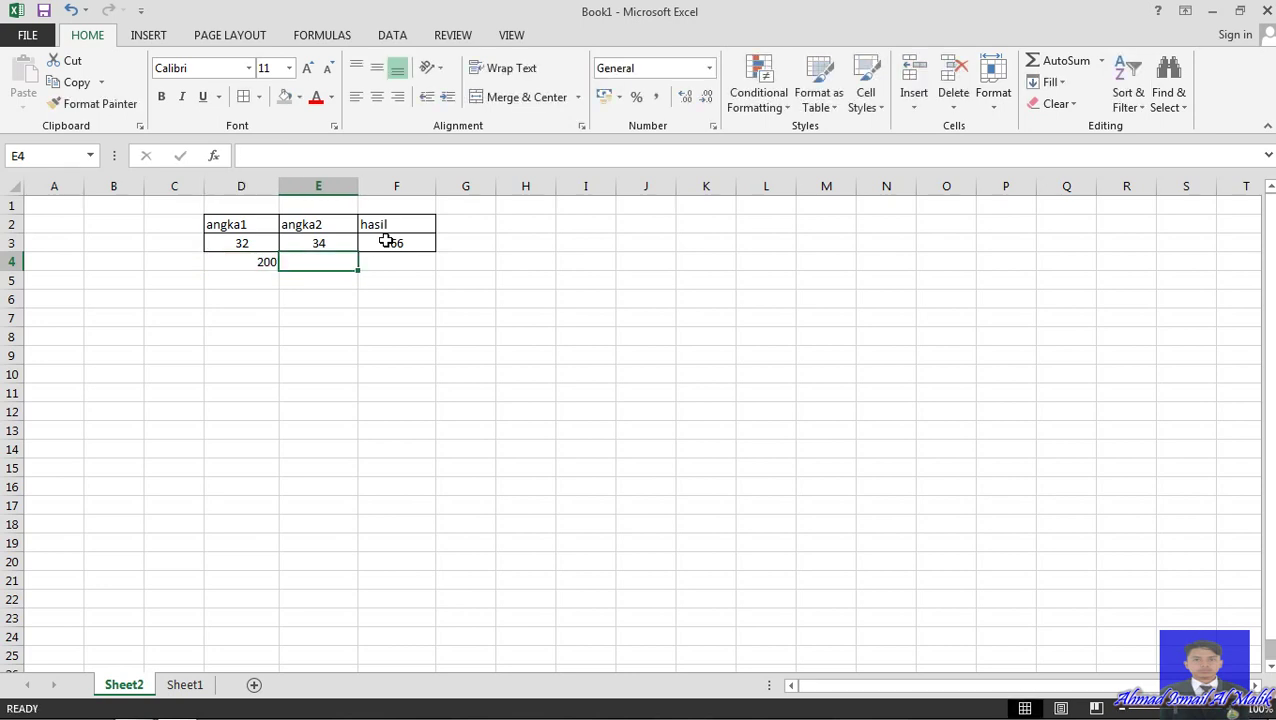
type("10%")
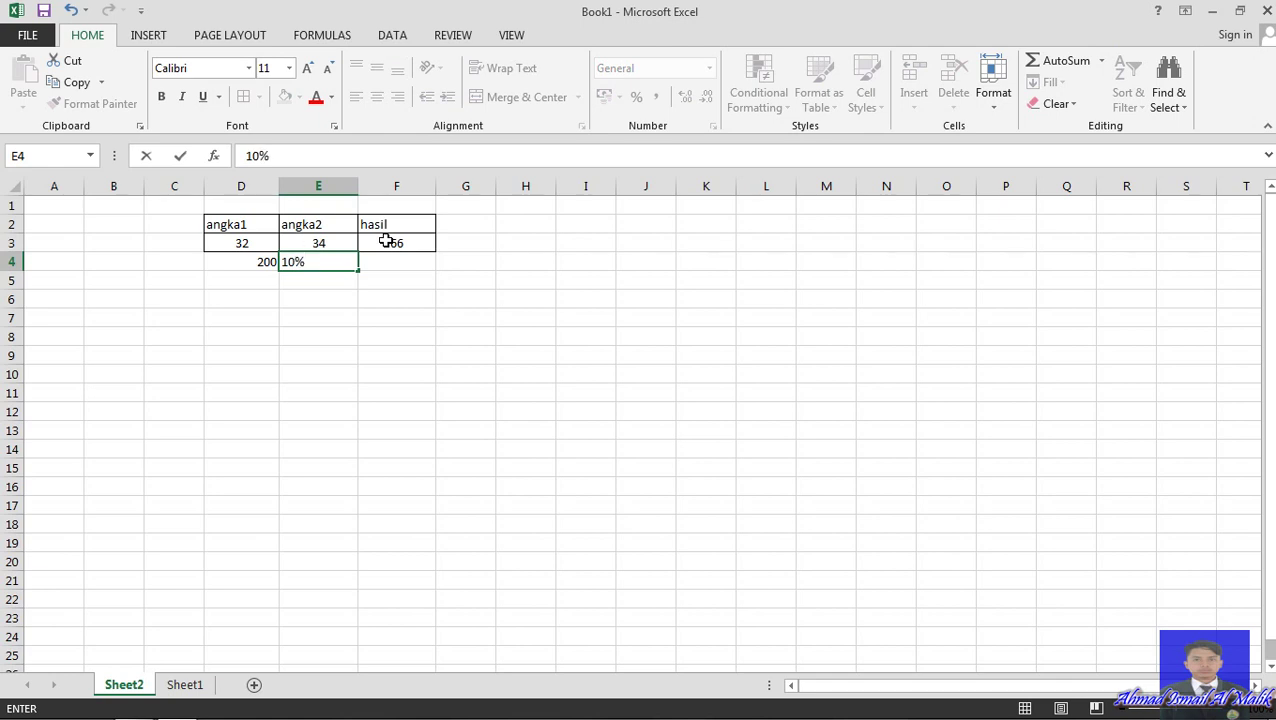
key("Tab")
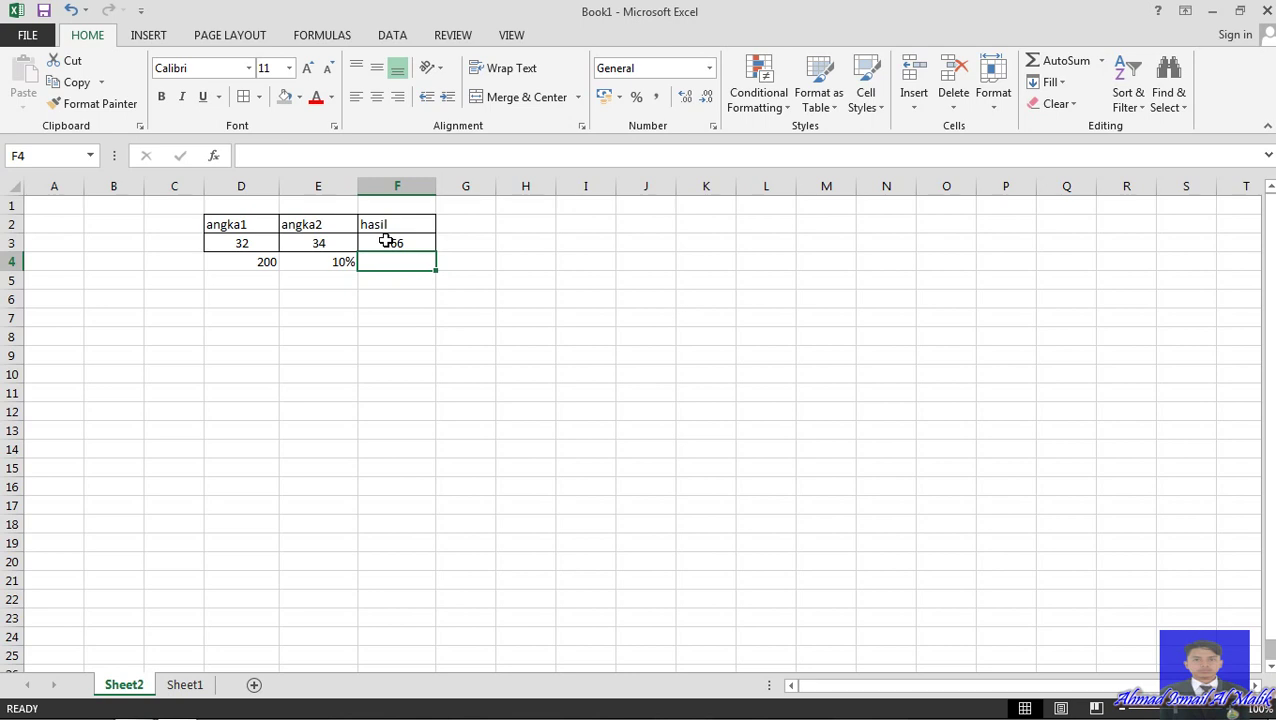
- Enter the multiplication formula =D4*E4 in cell F4 under hasil
type("=")
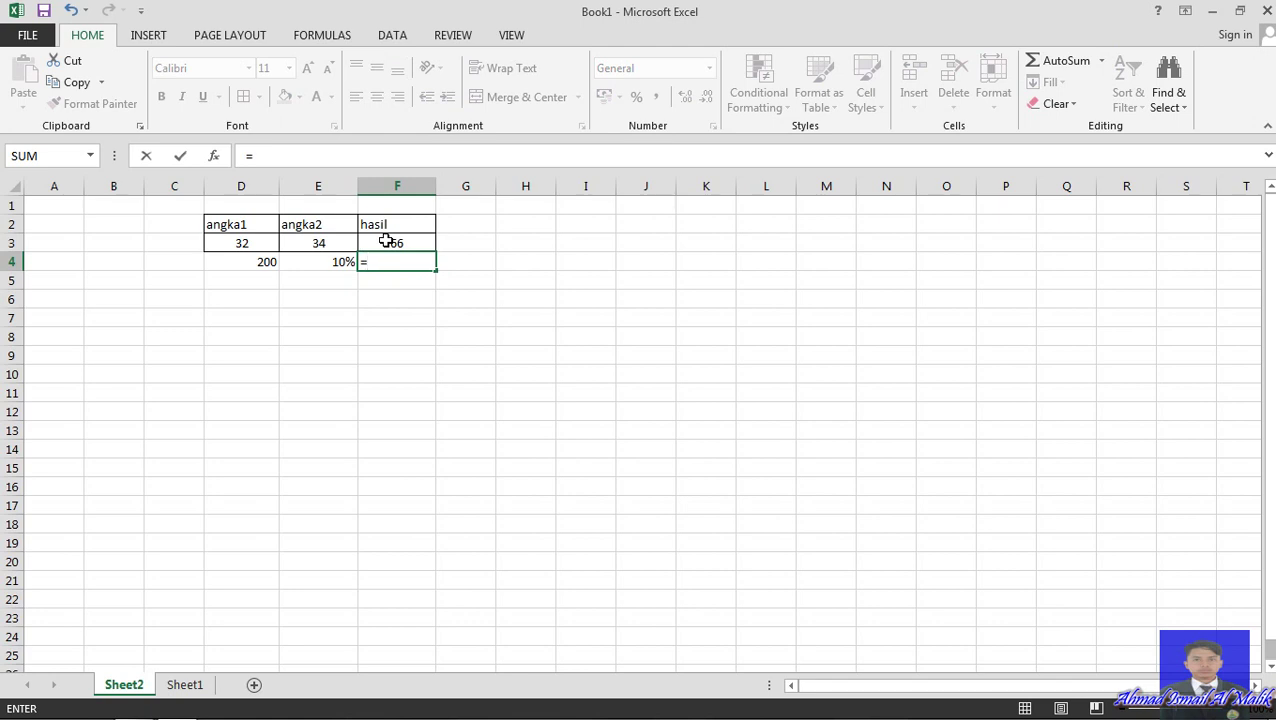
type("d4")
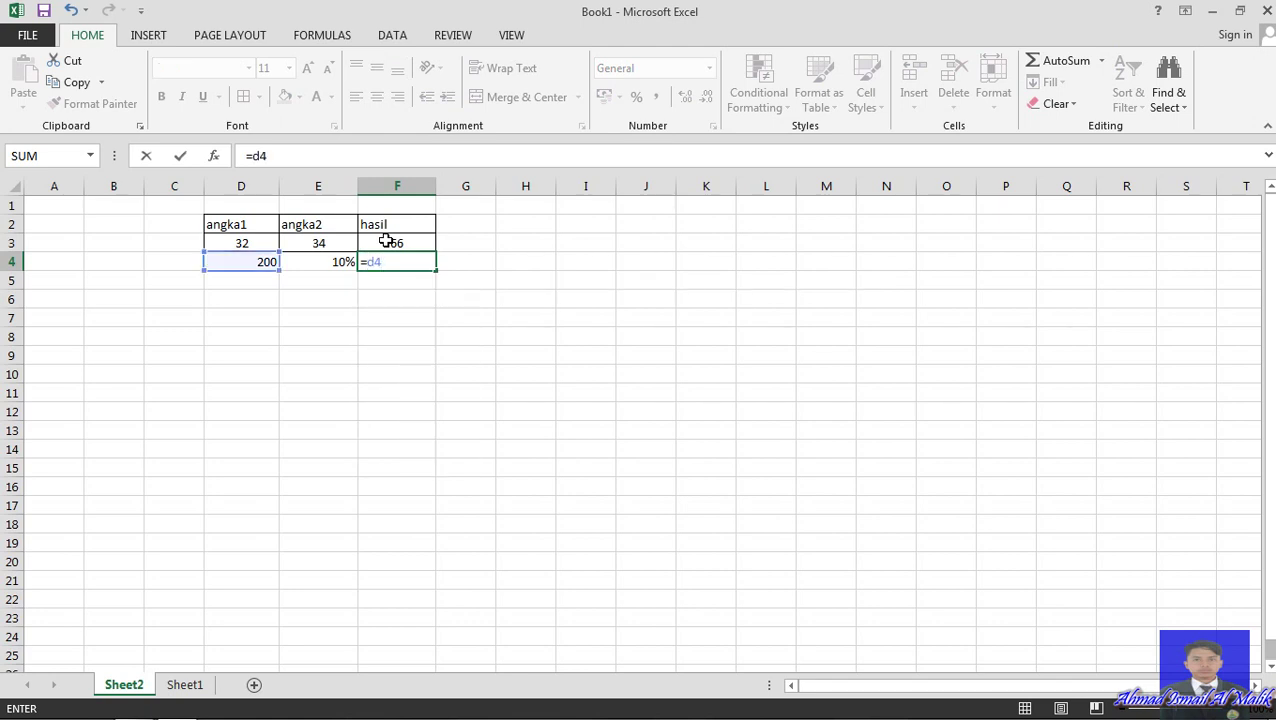
type("*f4")
key("BackSpace")
key("BackSpace")
type("e4")
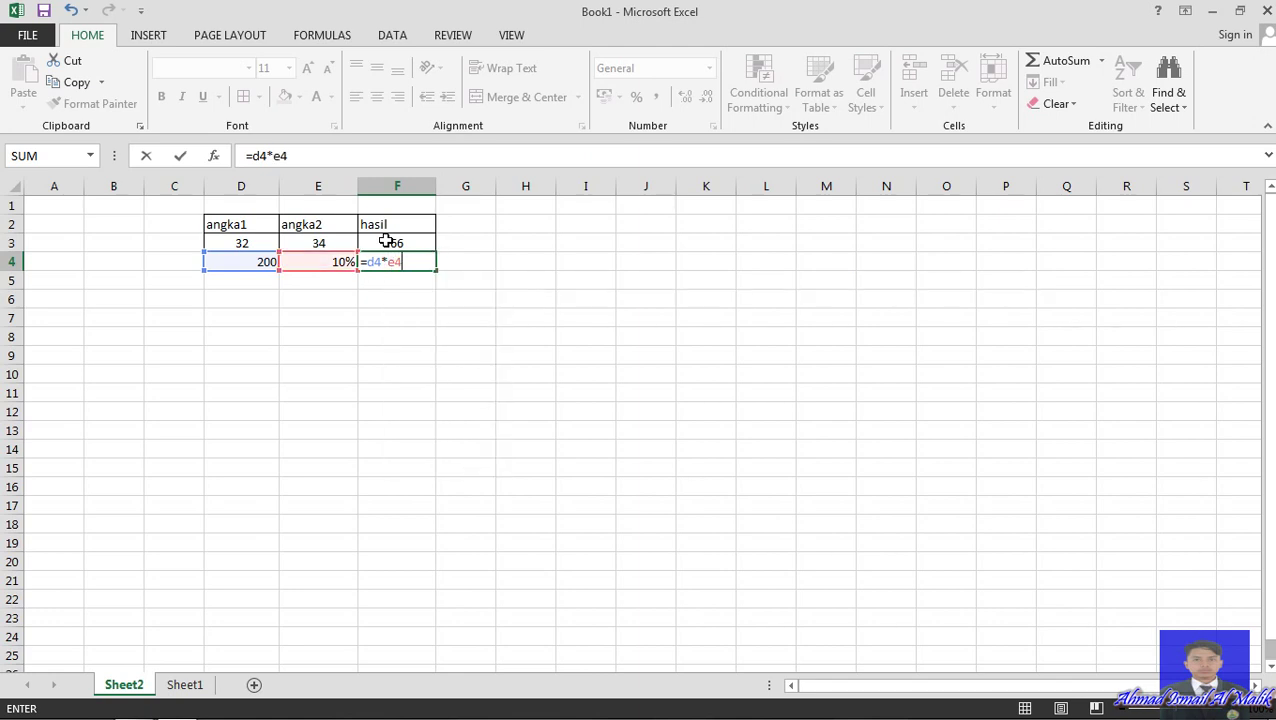
key("Return")
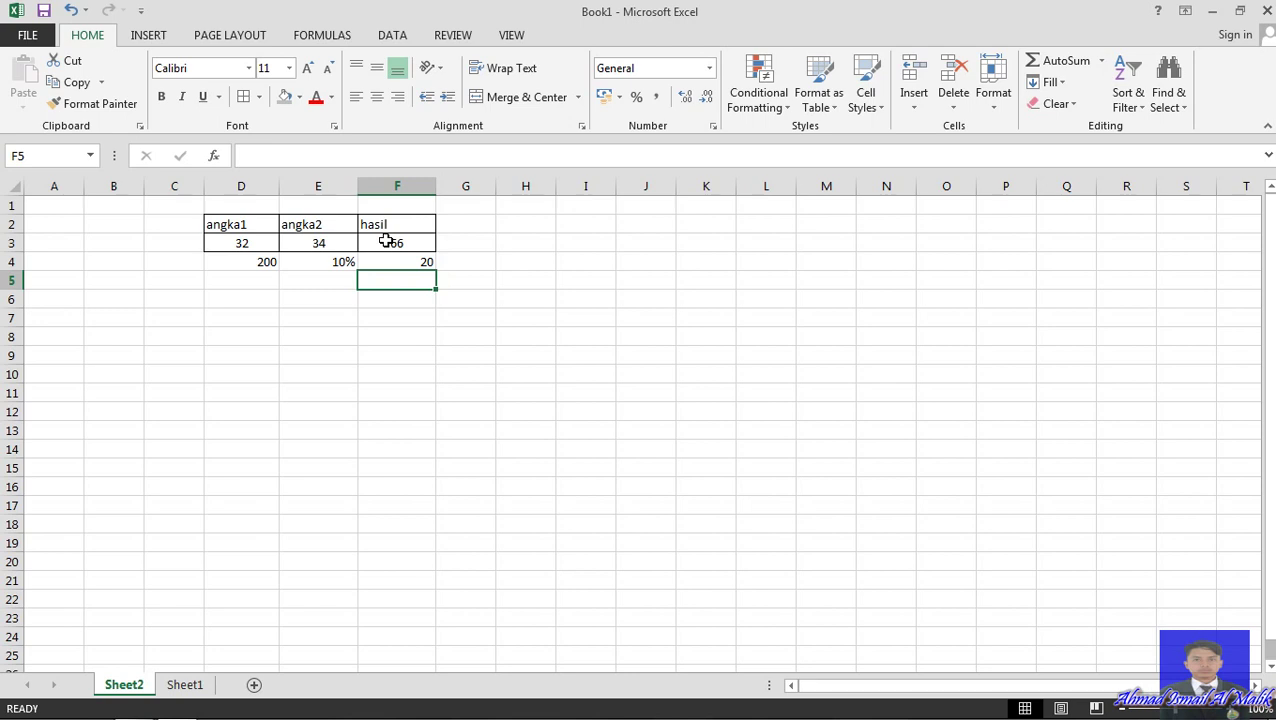
- Try replacing the percentage in cell E4 with the plain decimal 0,1, without the percent sign
key("Up")
key("Left")
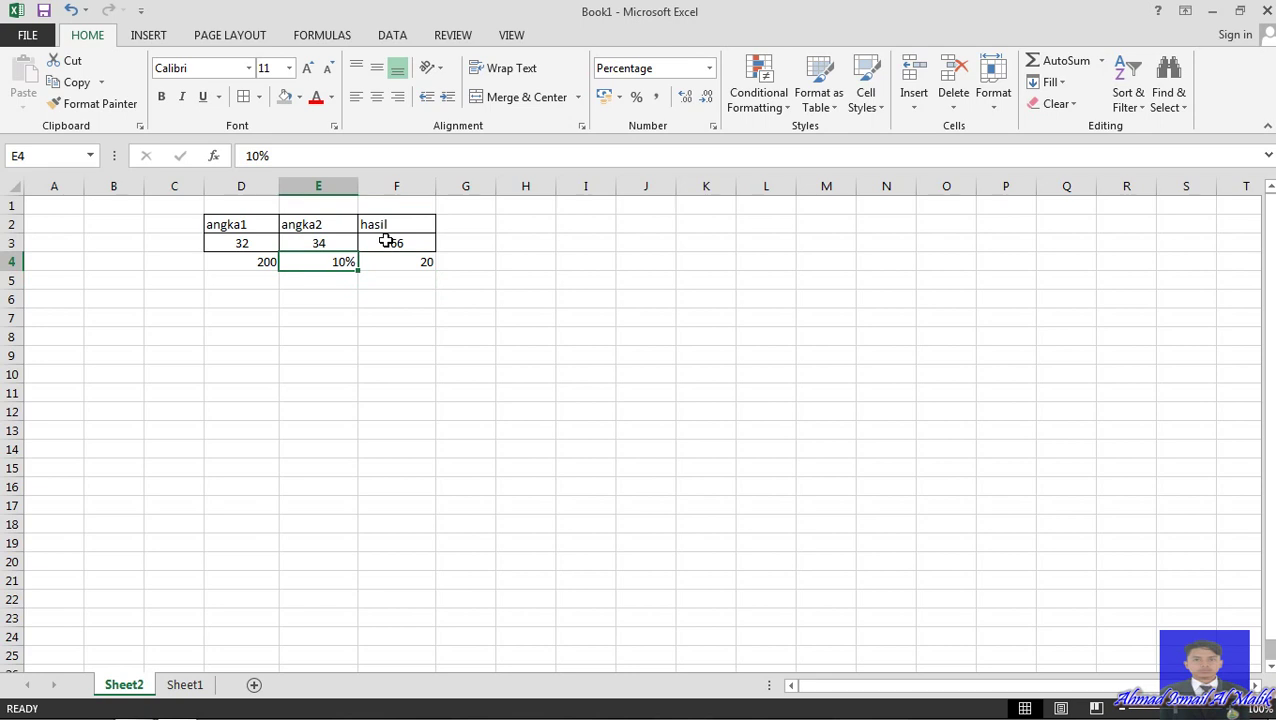
type("0")
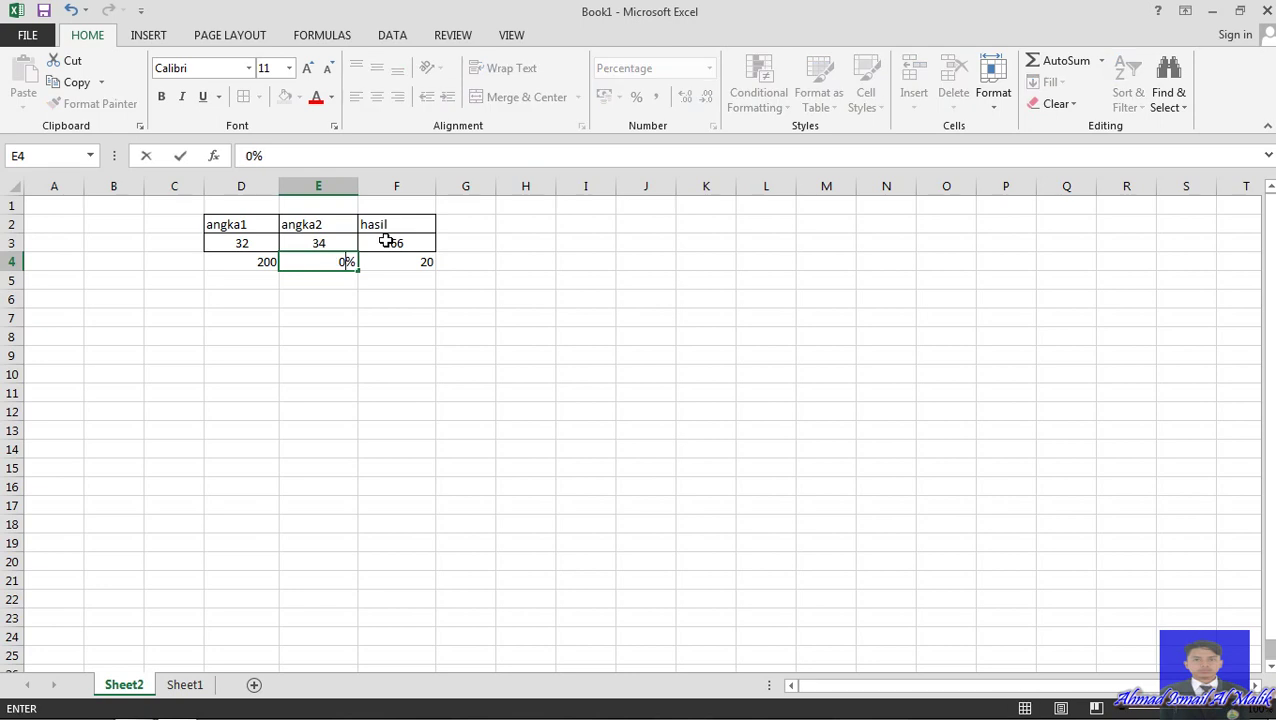
type(",1")
key("Delete")
key("Return")
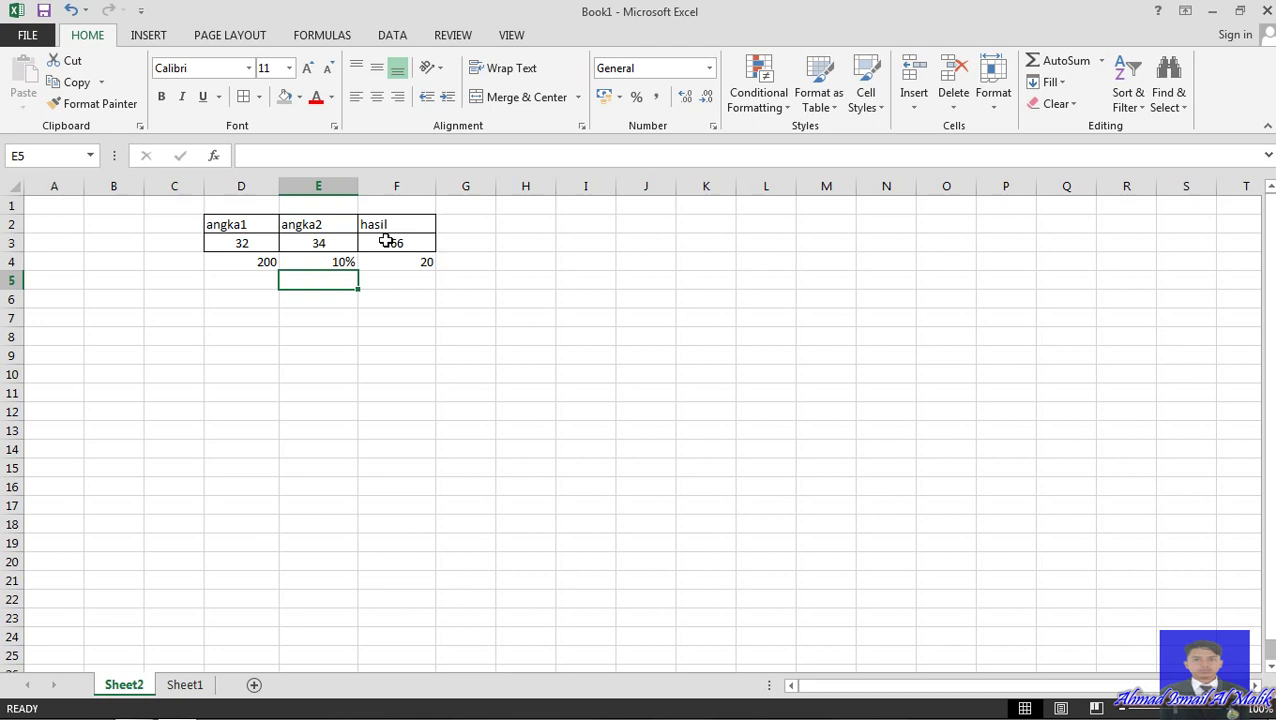
- Enter 0,1% in cell E4, keeping the percent sign
key("Up")
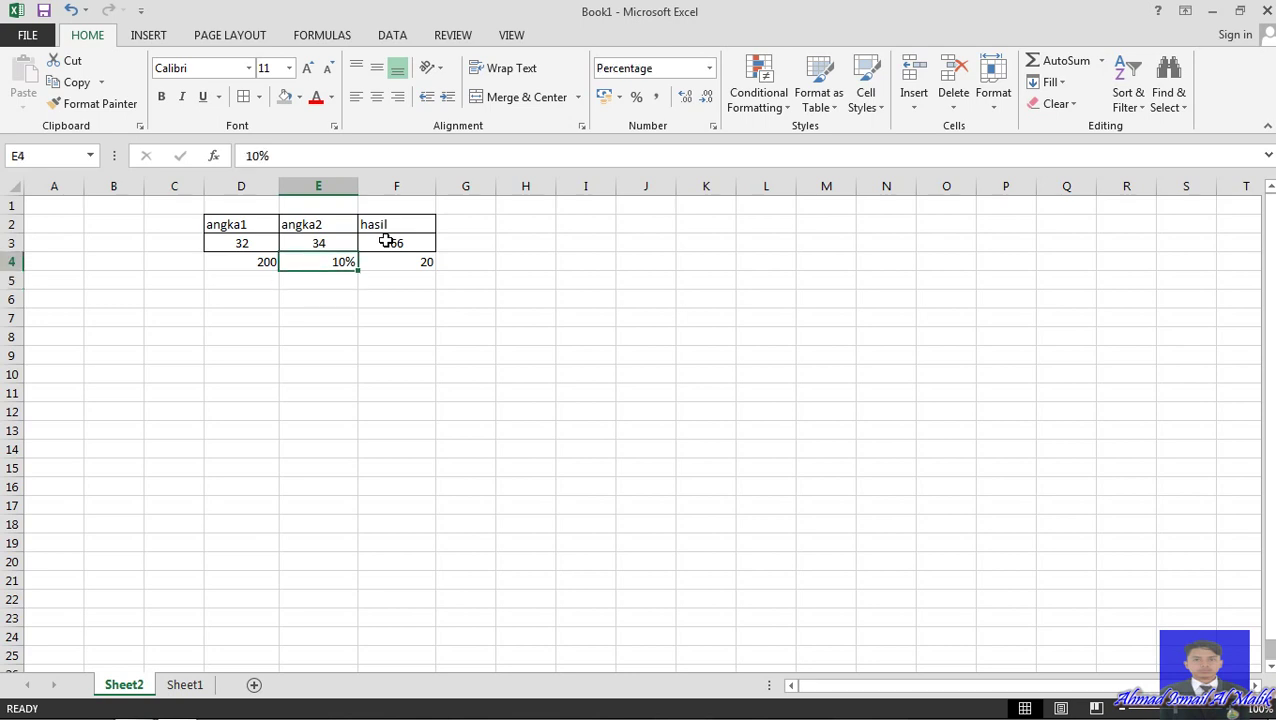
type("0,1")
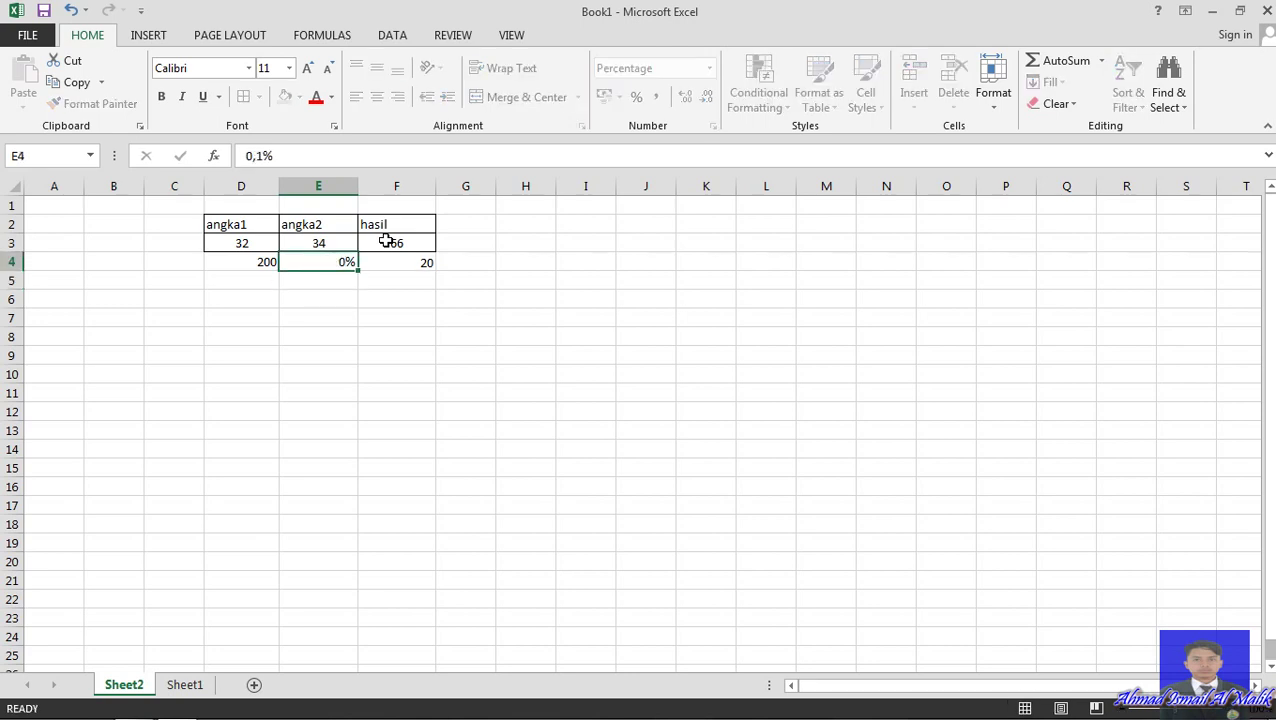
key("Return")
key("Up")
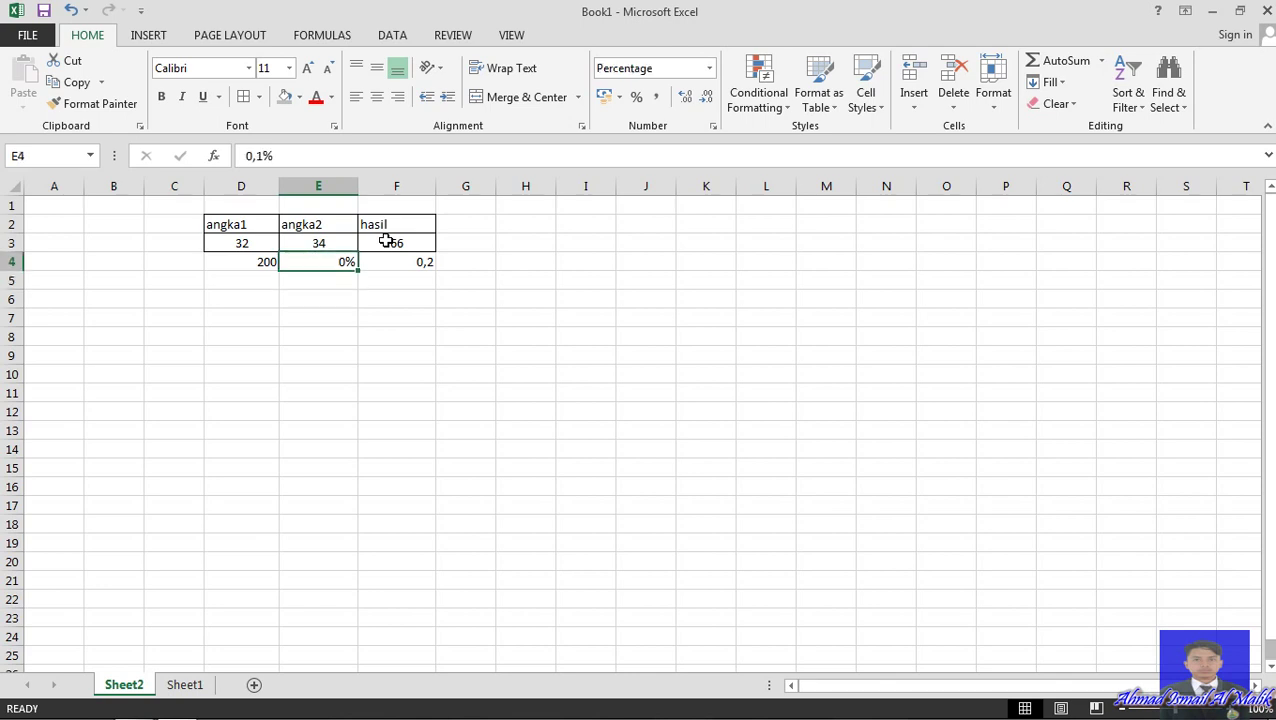
- Try entering 0.1% in cell E4, using a period as the decimal separator
type("0")
type("/1")
key("BackSpace")
key("BackSpace")
type(".")
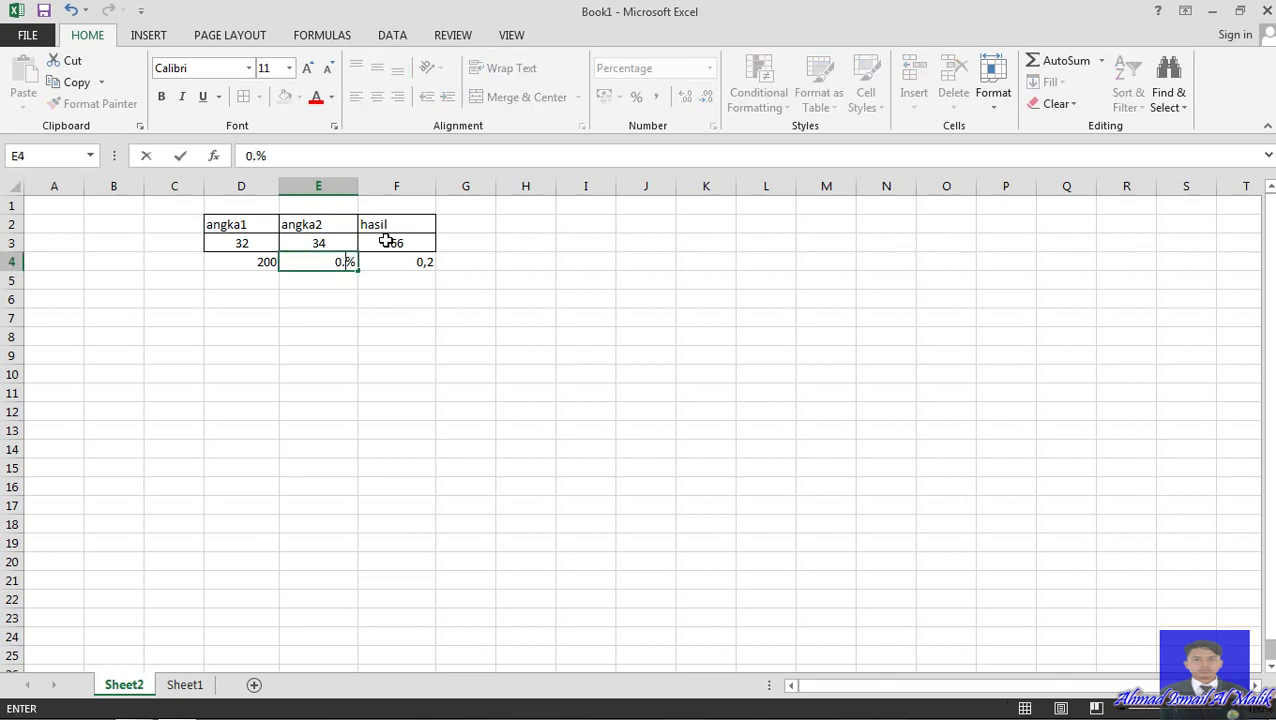
type("1")
key("Return")
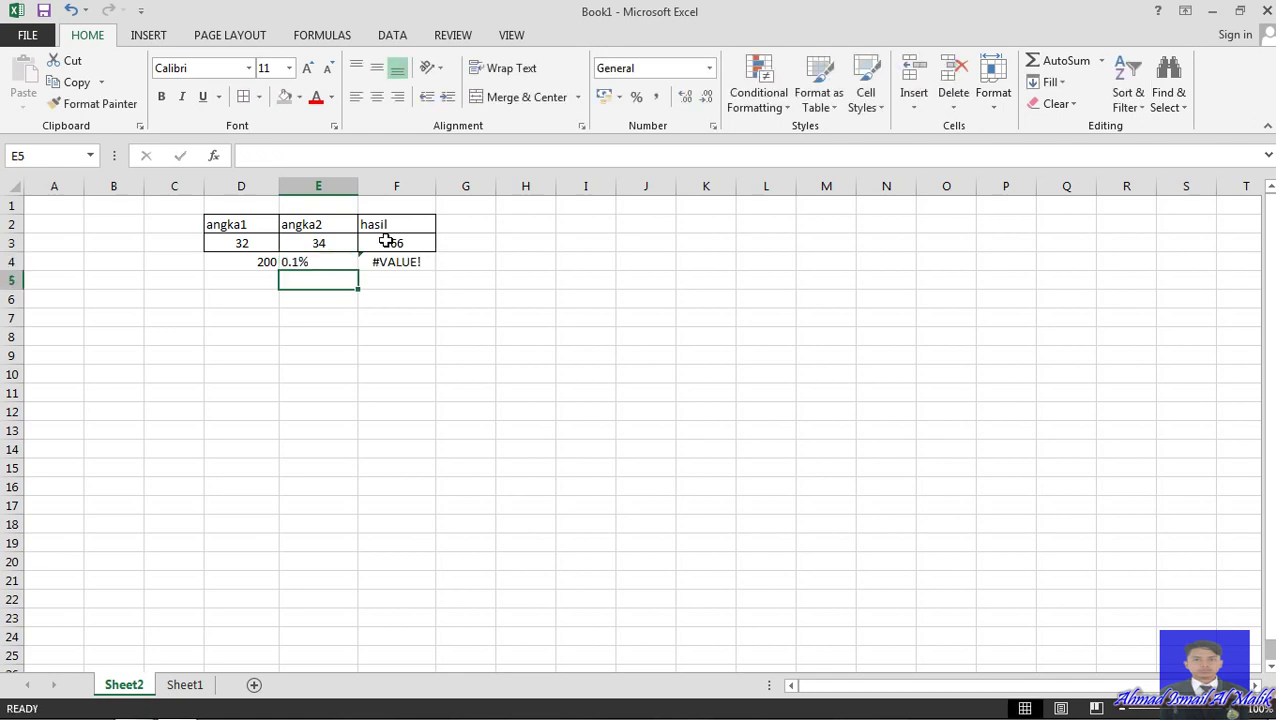
- Test the comma decimals 0,1% and 0,01% one after the other in cell E4
key("Up")
type("0,1")
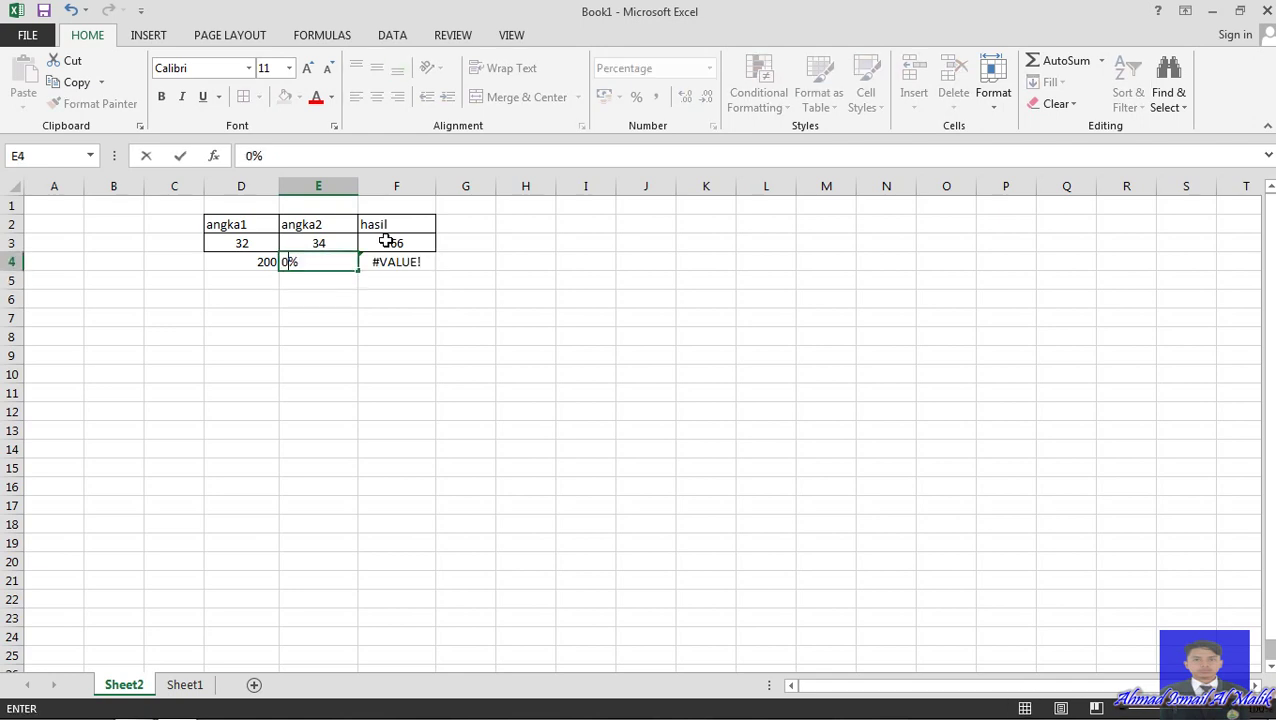
key("Return")
key("Up")
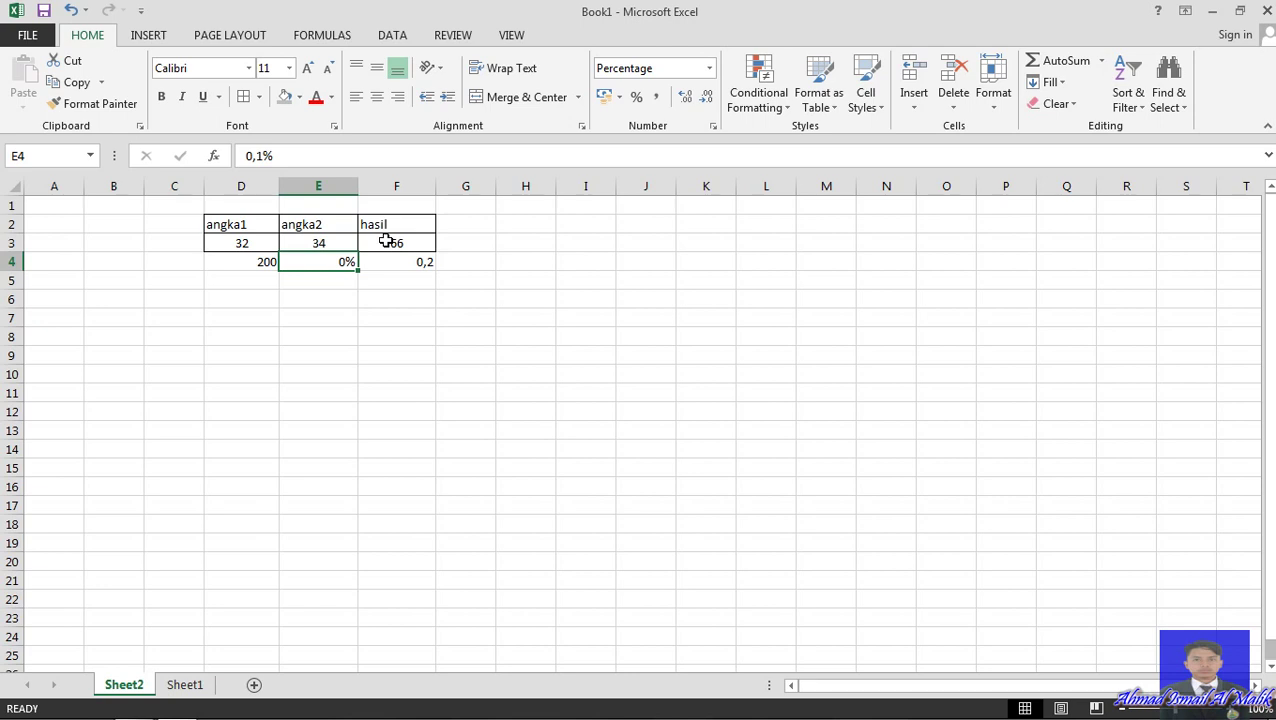
type("0,01")
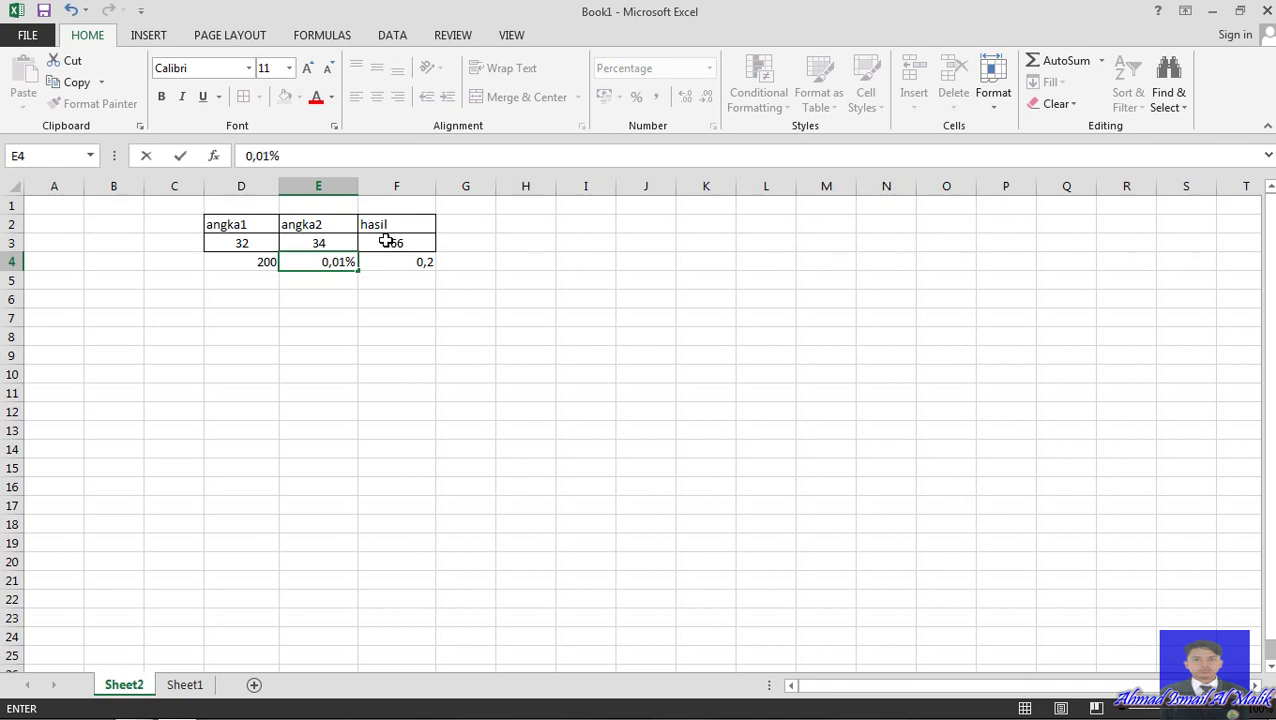
key("Return")
key("Up")
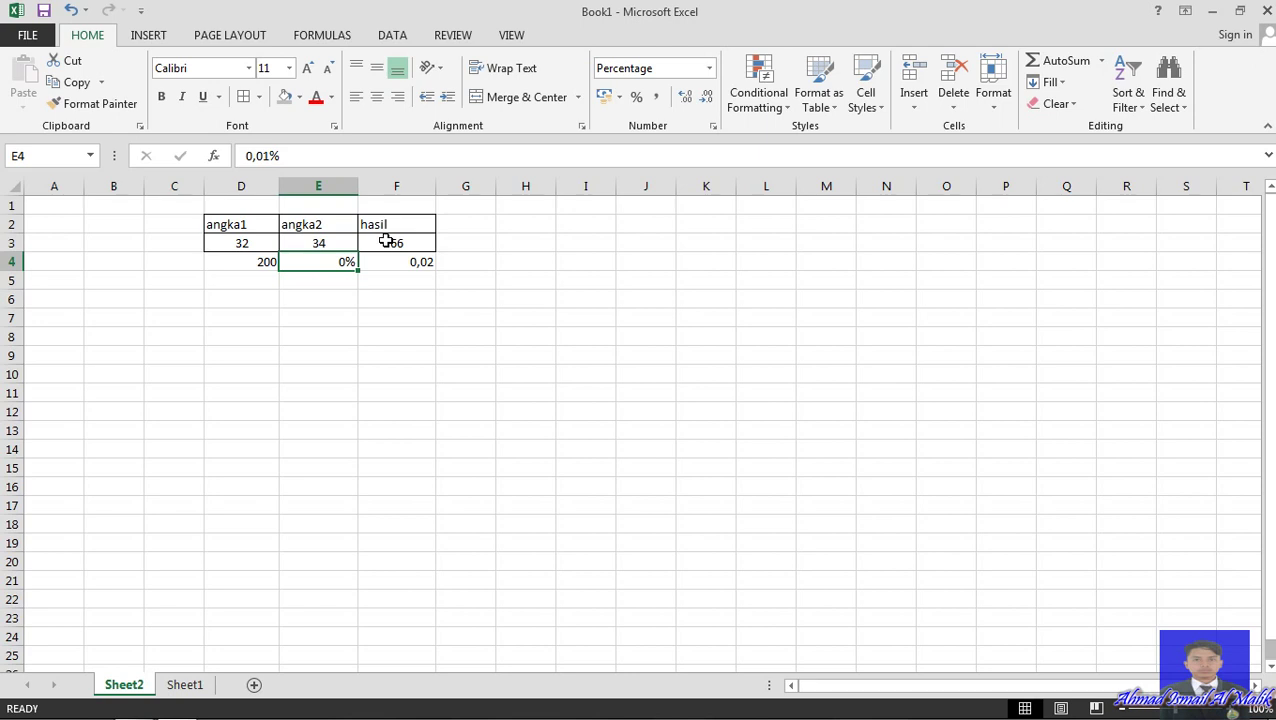
- Set cell E4 back to 10%
type("100")
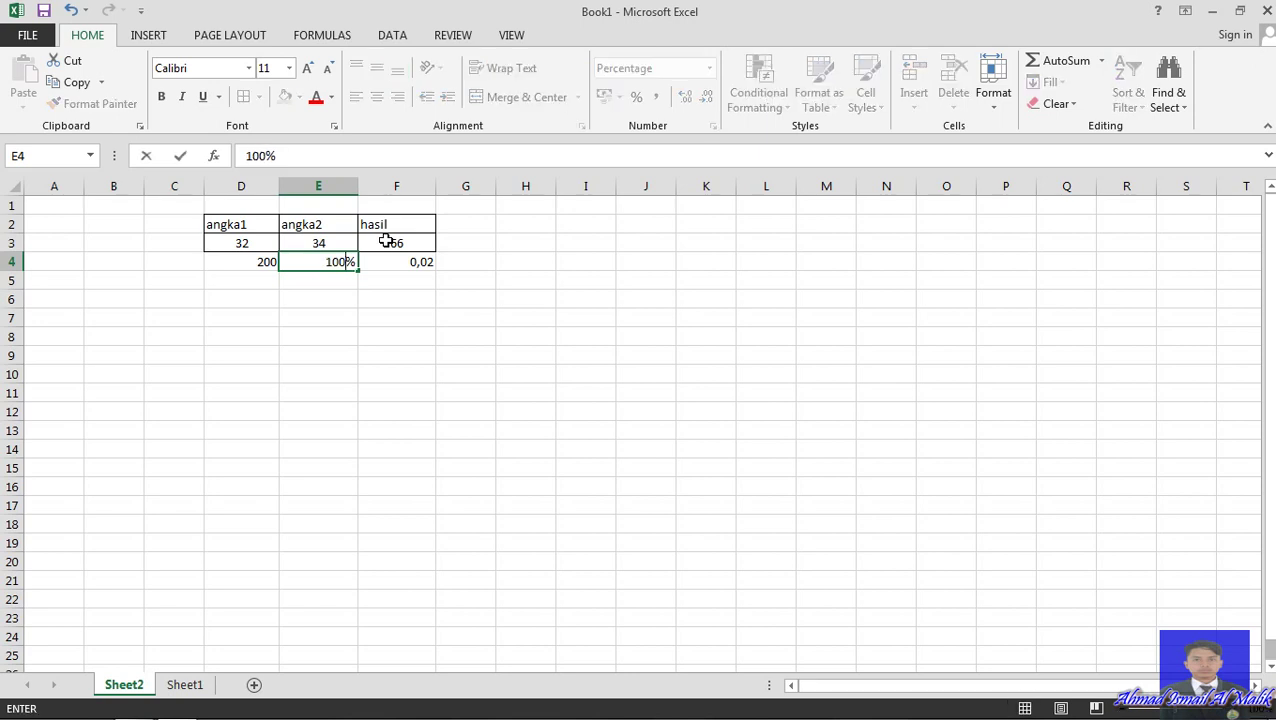
key("BackSpace")
key("Return")
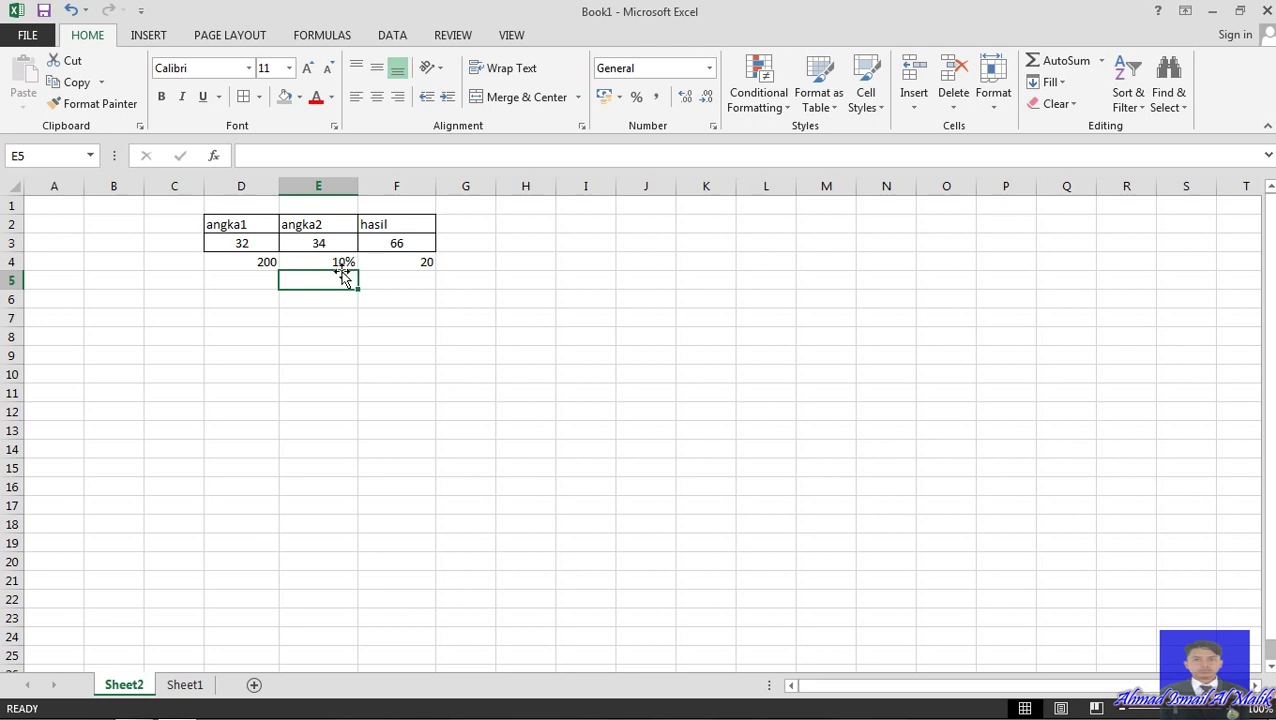
- Change the number format of cell E4 to Text
left_click_drag(340, 271, 322, 265)
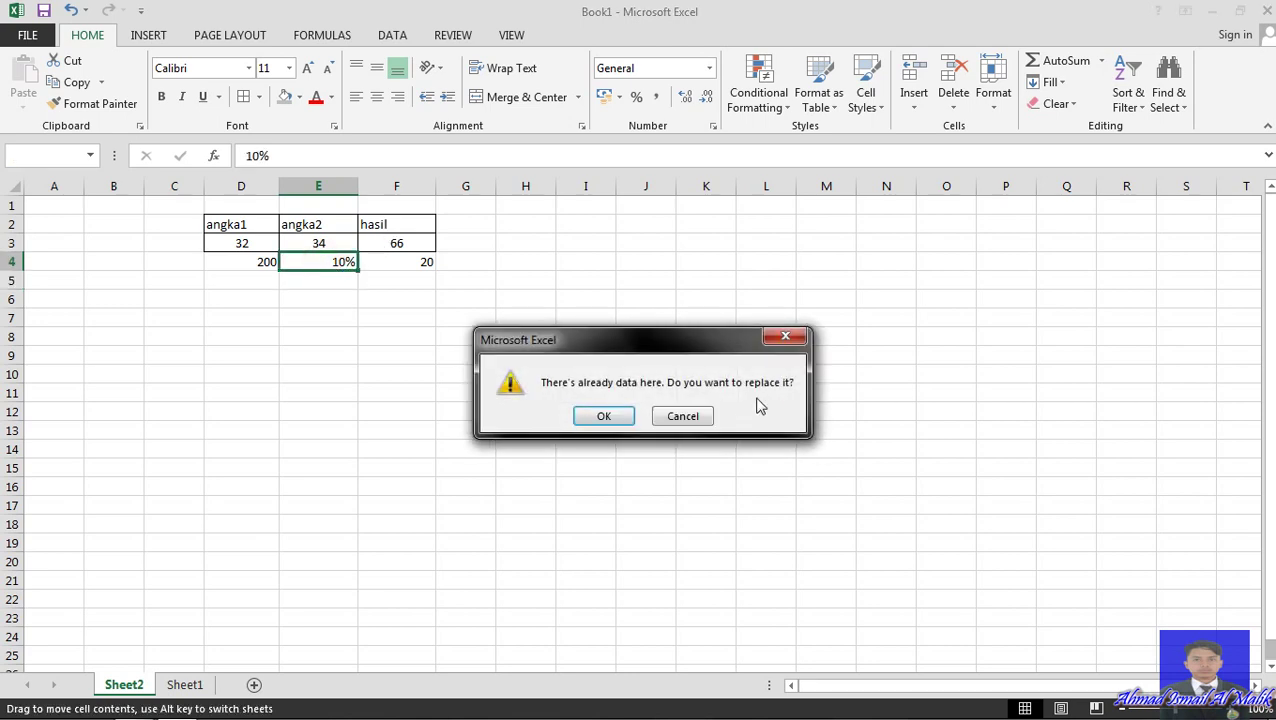
left_click(686, 416)
left_click(339, 264)
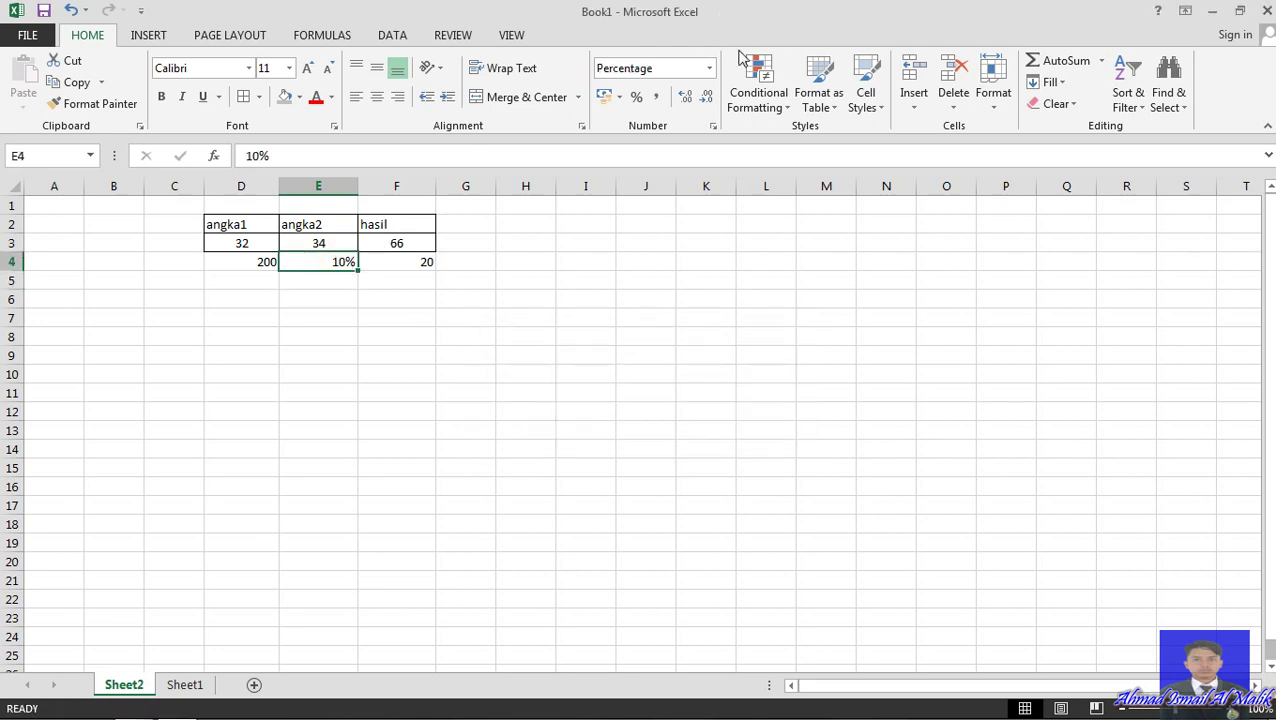
left_click(709, 70)
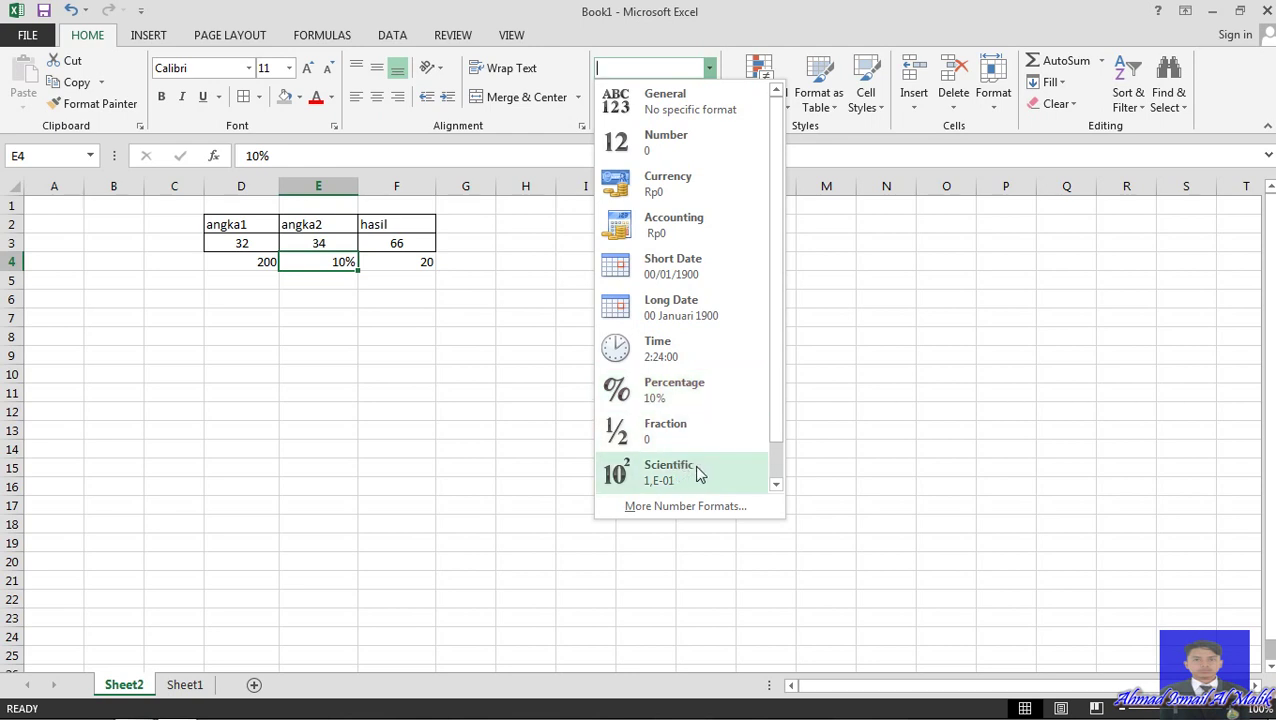
left_click_drag(776, 402, 779, 458)
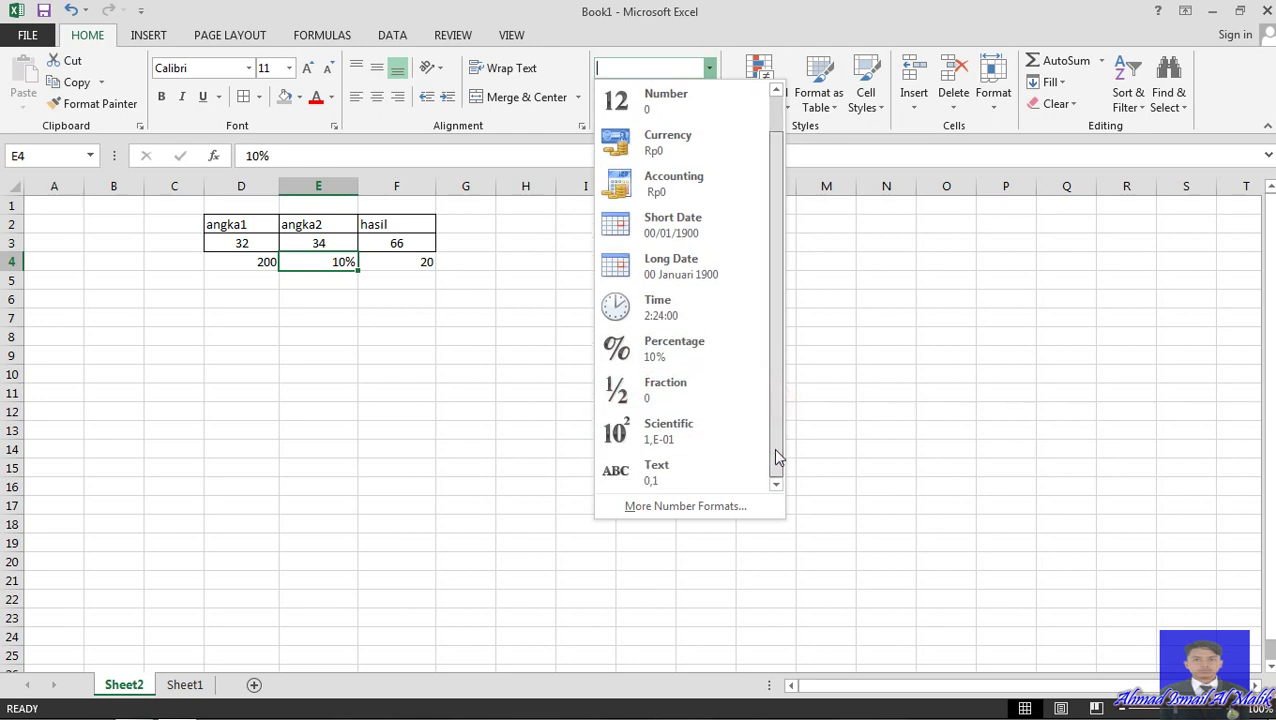
left_click(680, 464)
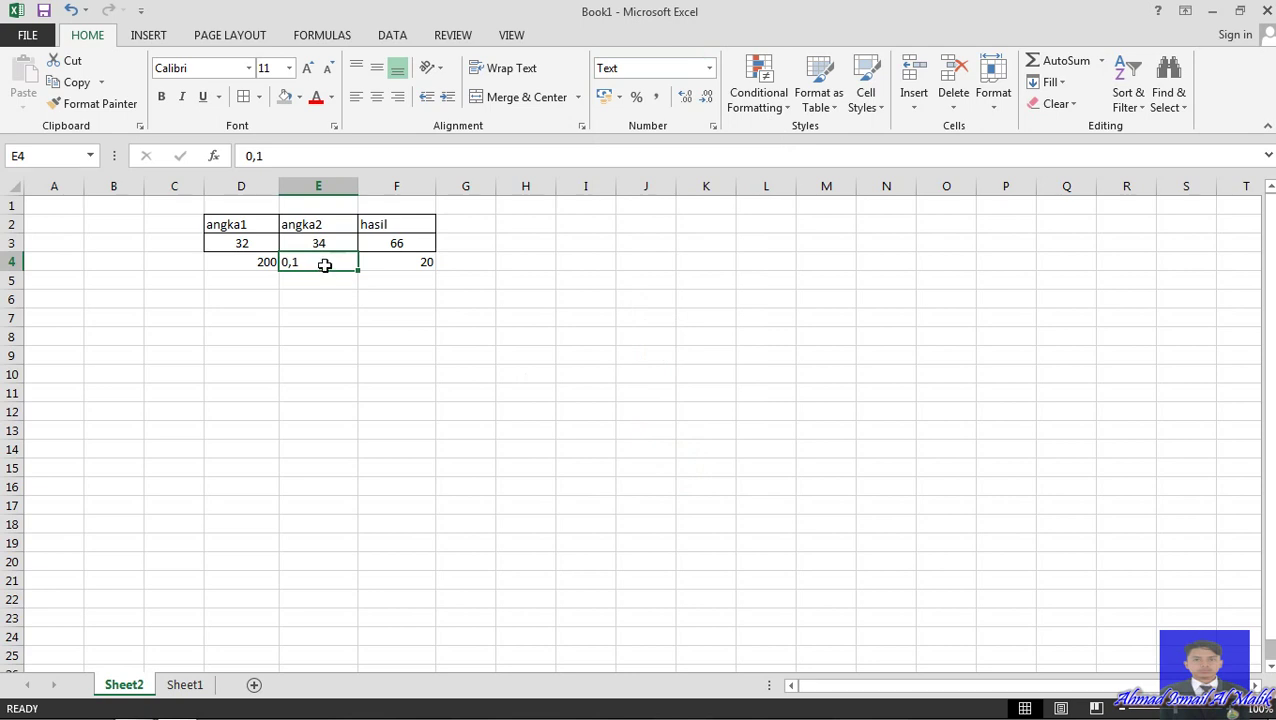
left_click(341, 354)
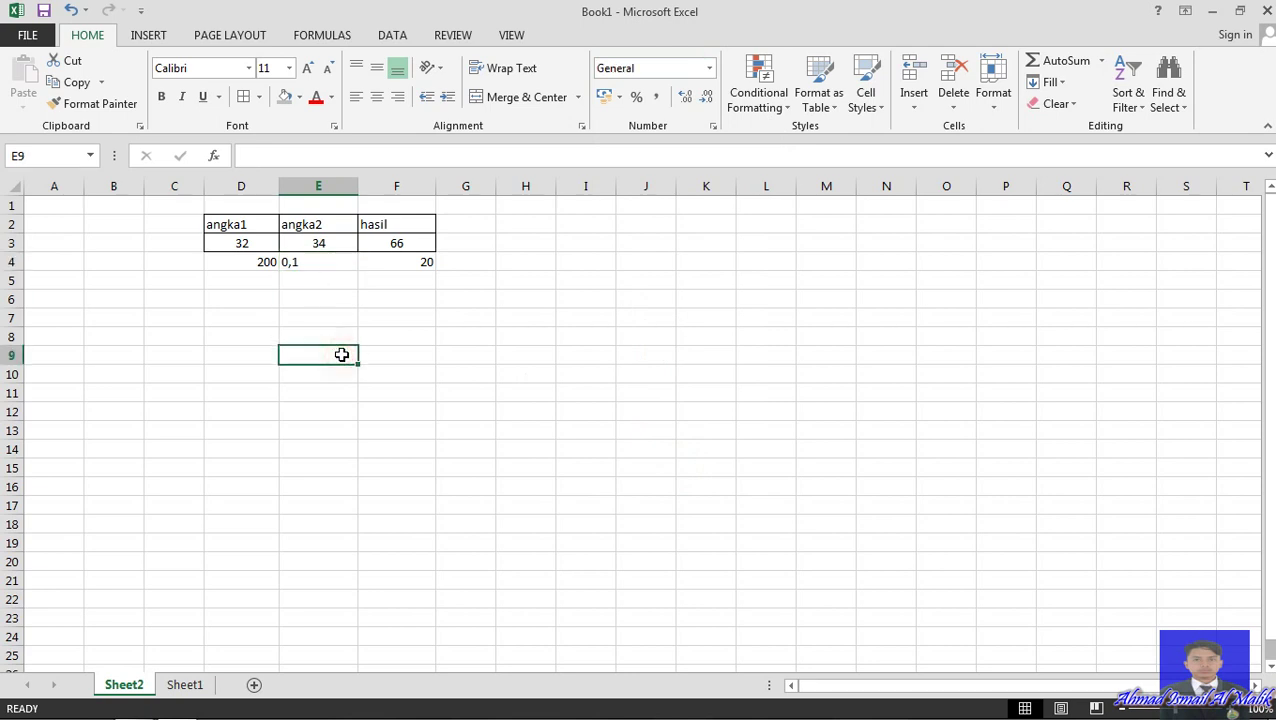
- Center the contents of cell E4 both vertically and horizontally
left_click(311, 257)
left_click(377, 67)
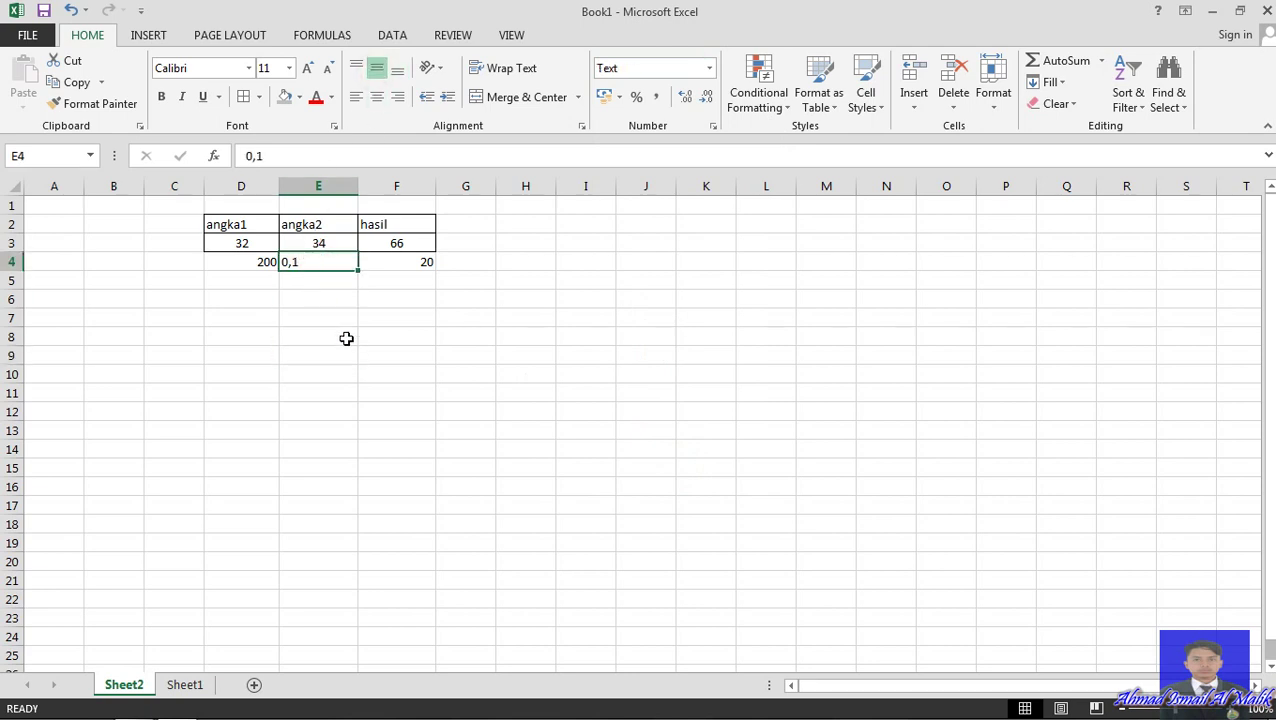
left_click(377, 96)
left_click(342, 392)
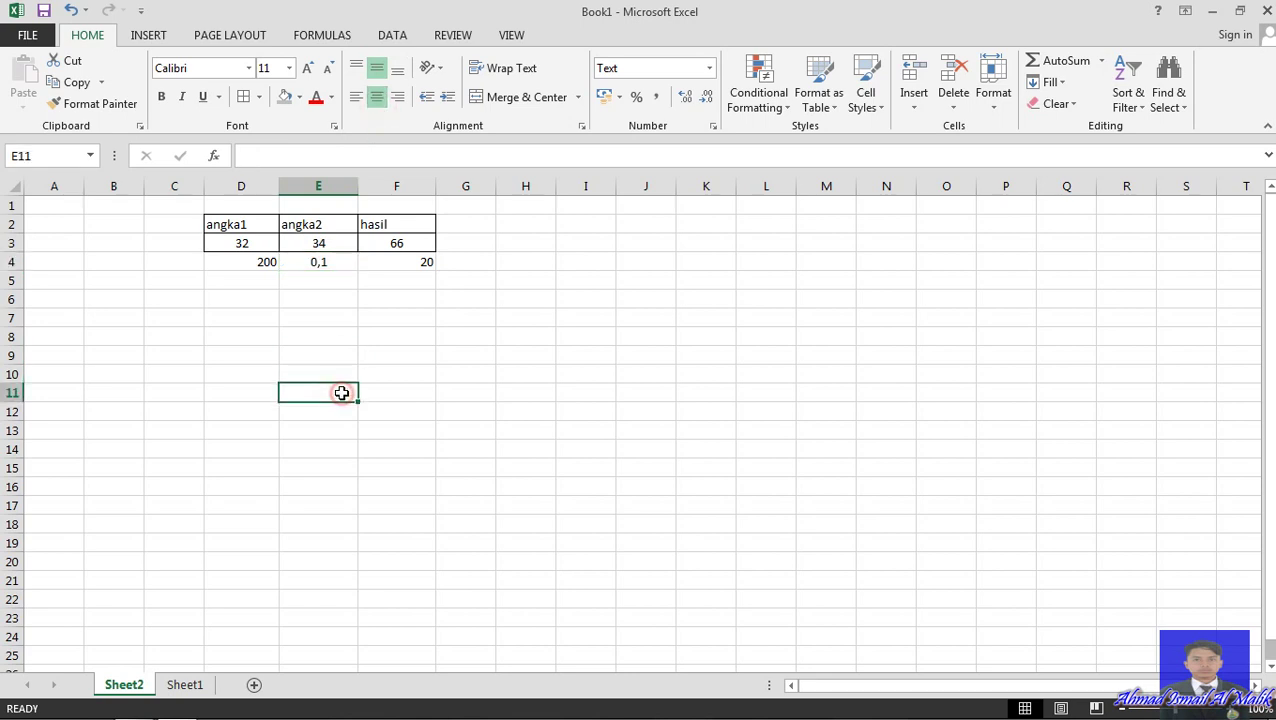
- Enter the decimal value 0,2 in cell E4
left_click(319, 262)
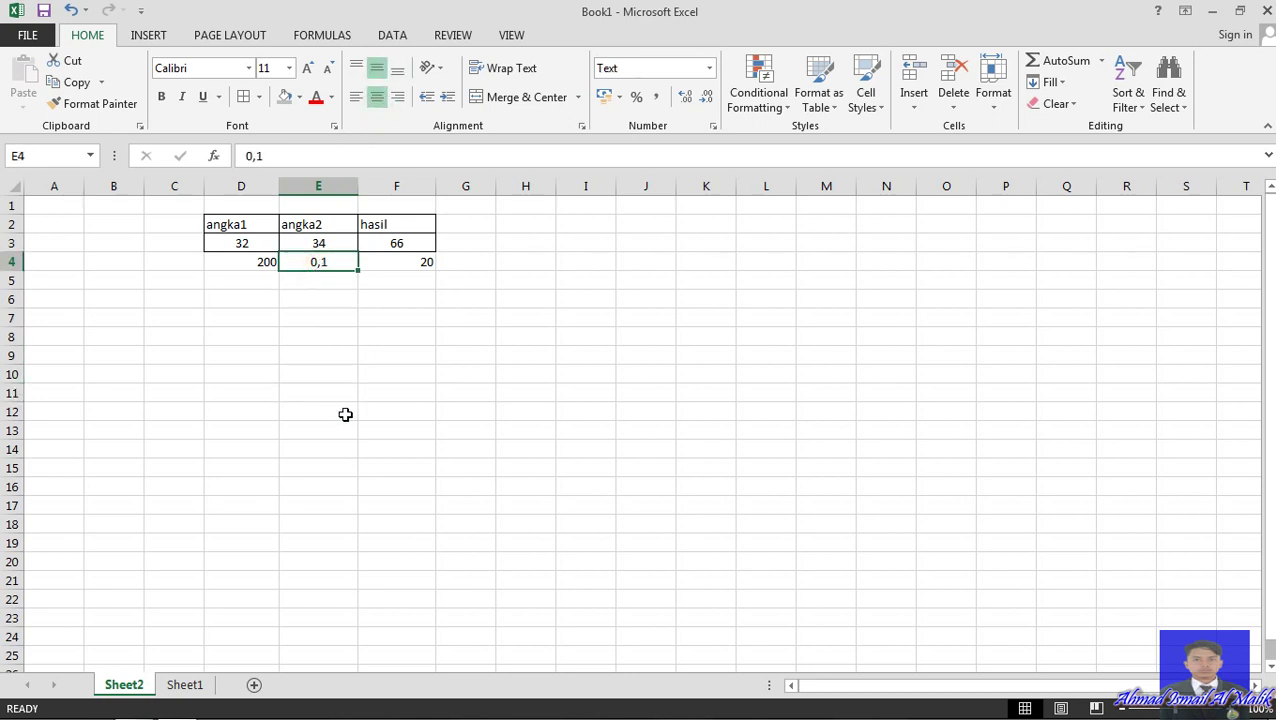
type("0,2")
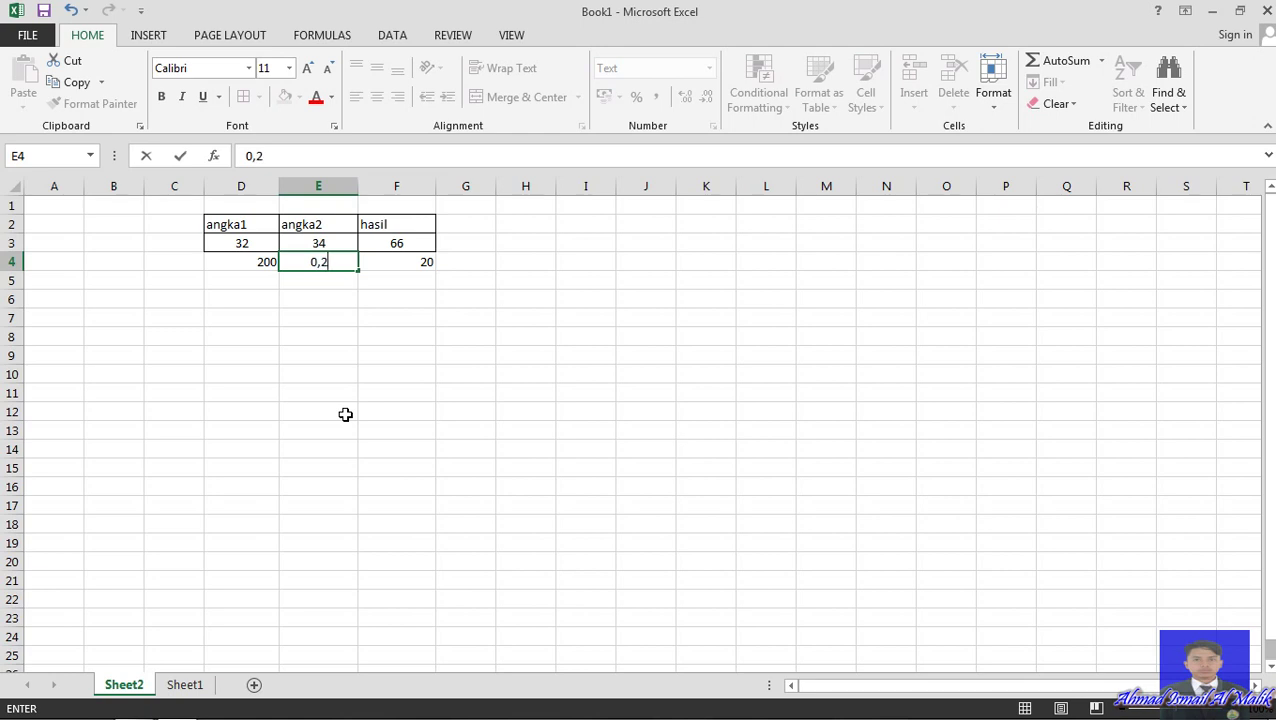
key("Return")
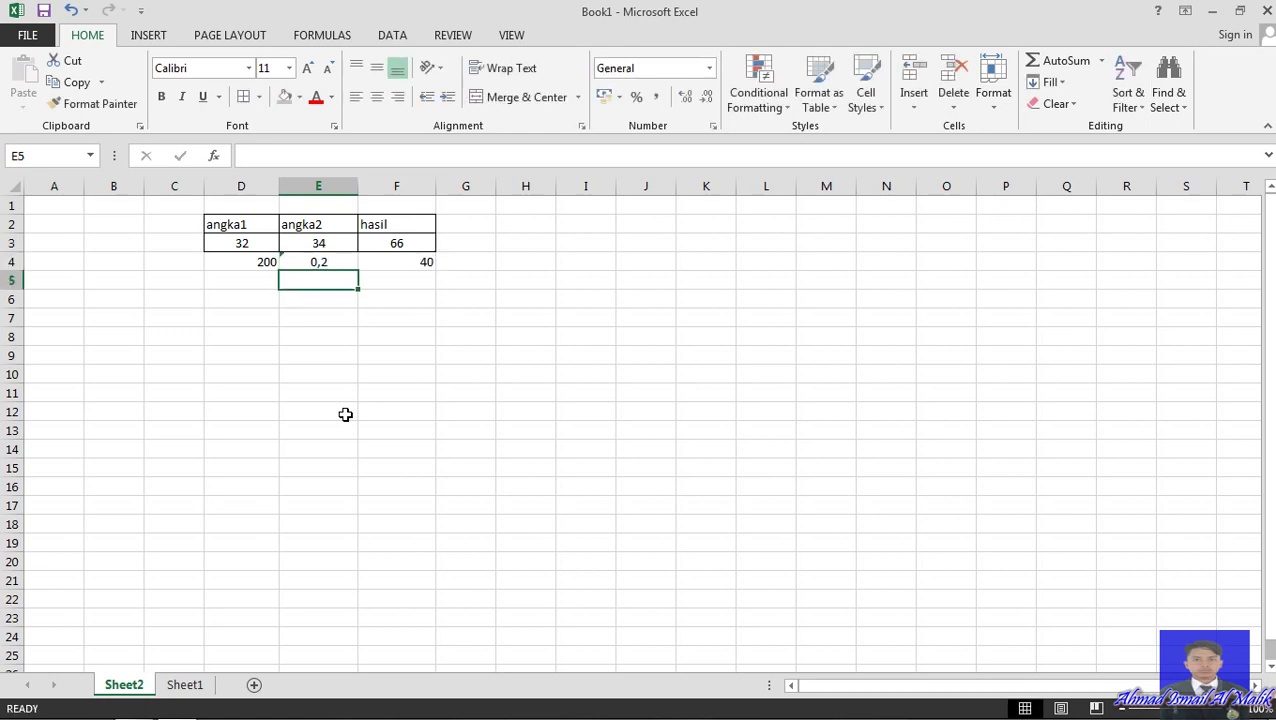
key("Up")
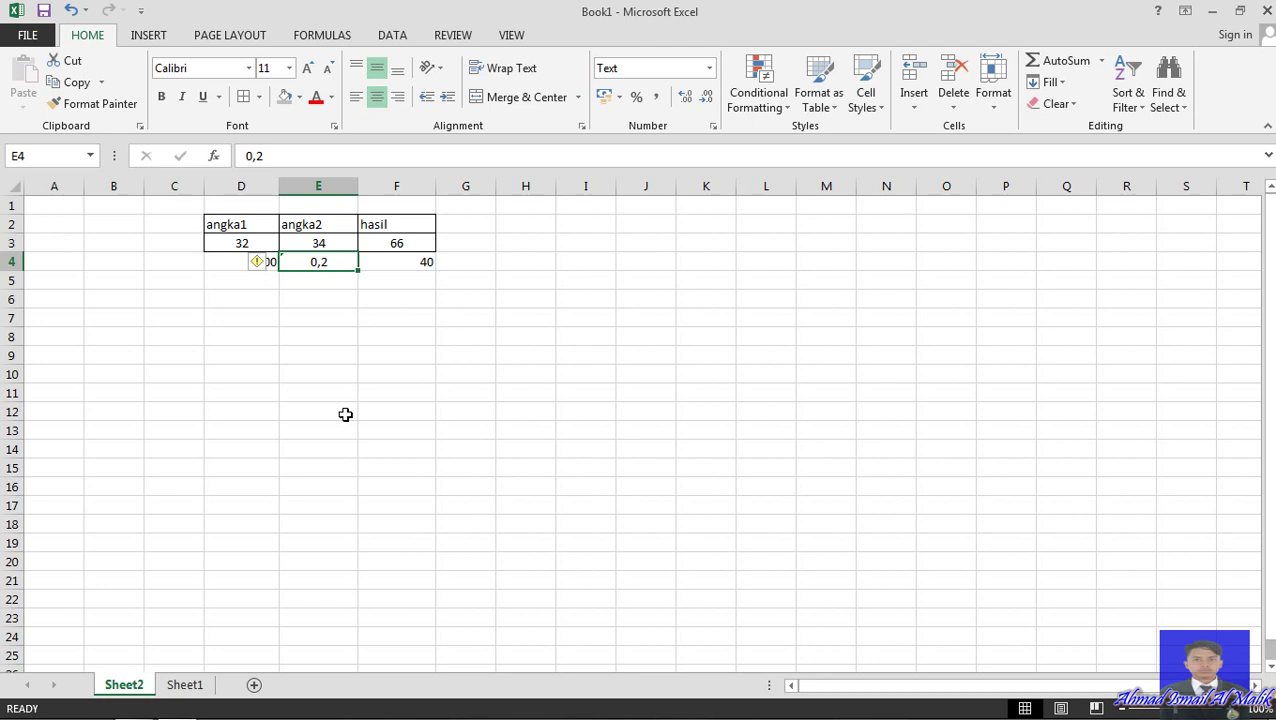
key("Left")
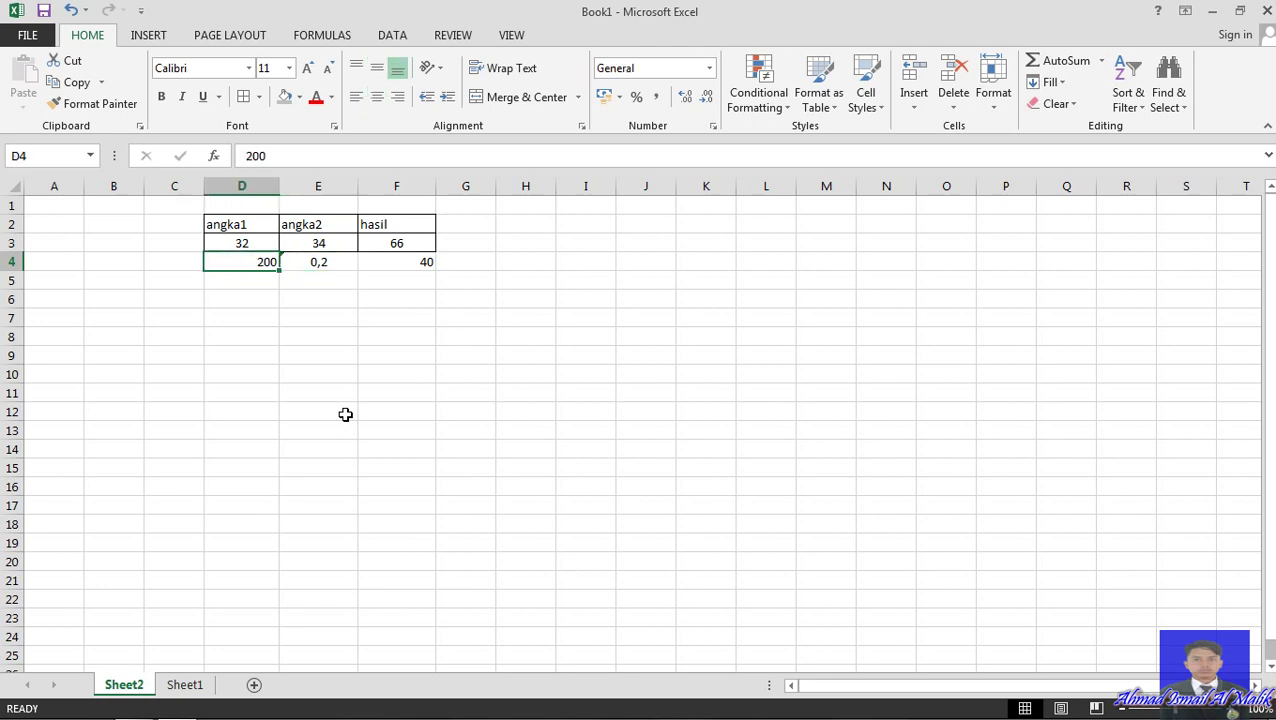
key("Down")
key("Down")
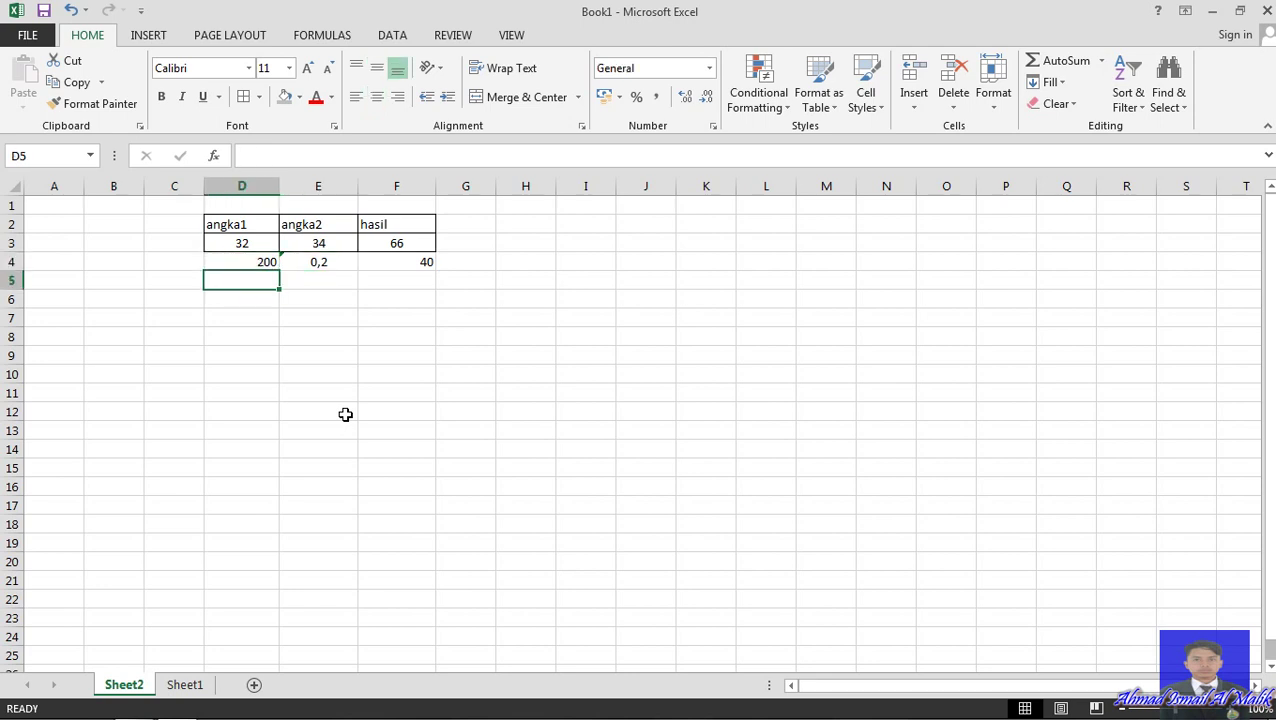
key("Right")
key("Right")
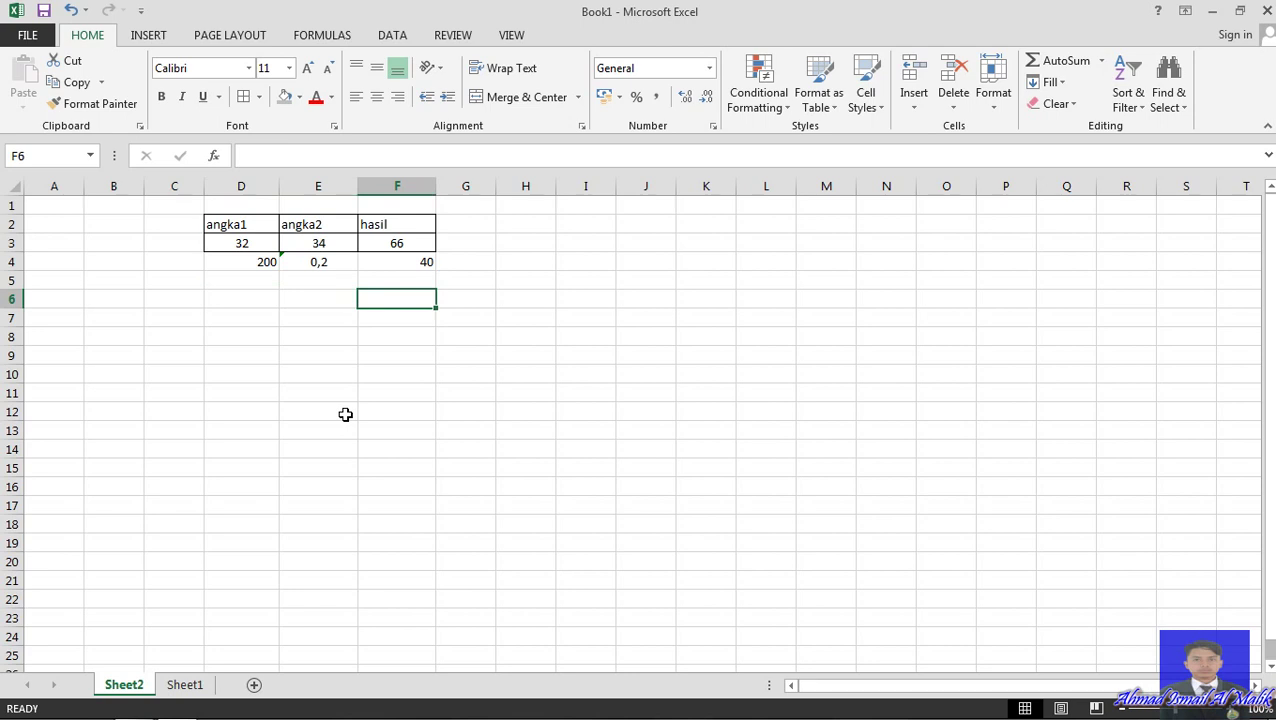
key("Left")
key("Left")
- Format cell E4 as Percentage and enter 10% in it
key("Right")
key("Up")
key("Up")
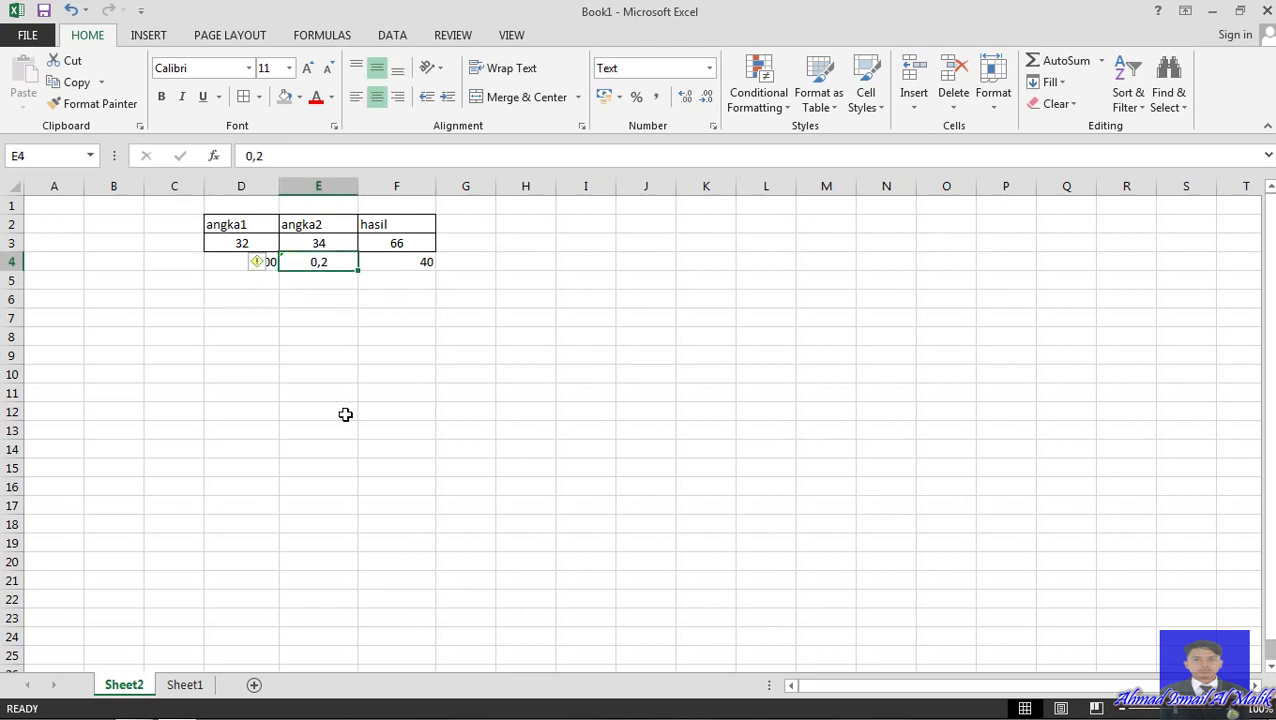
left_click(709, 70)
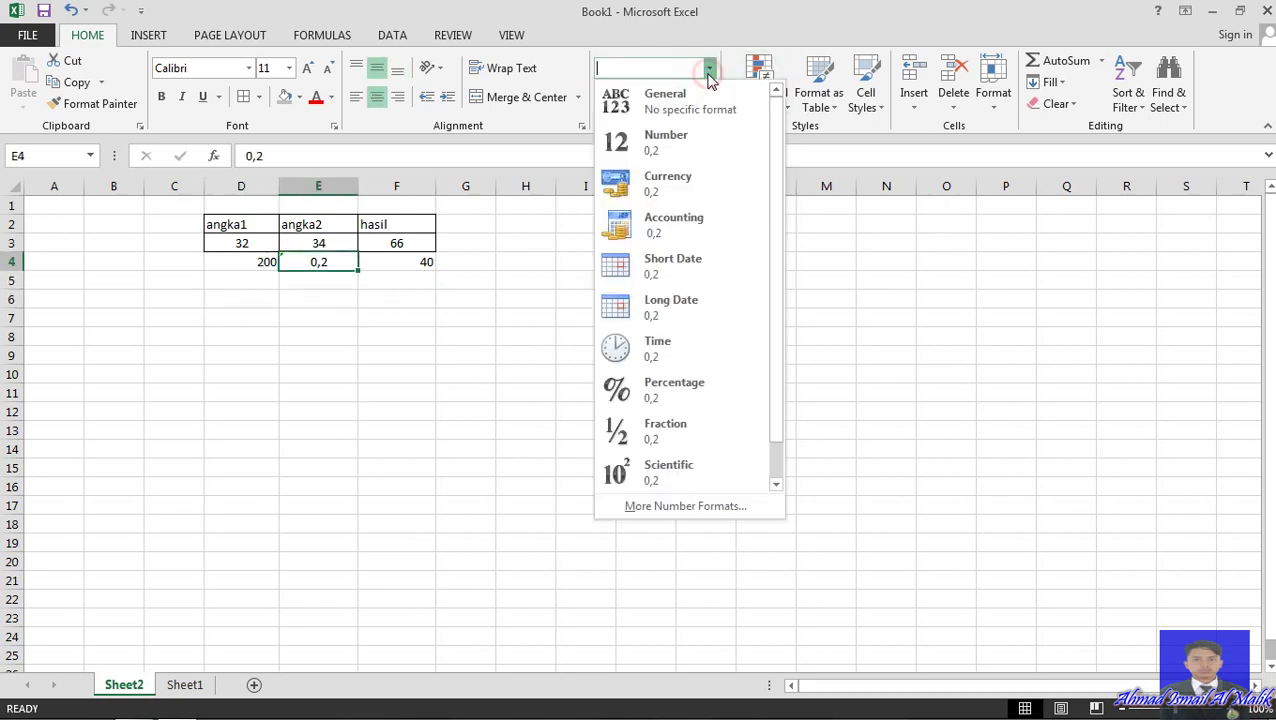
left_click(677, 390)
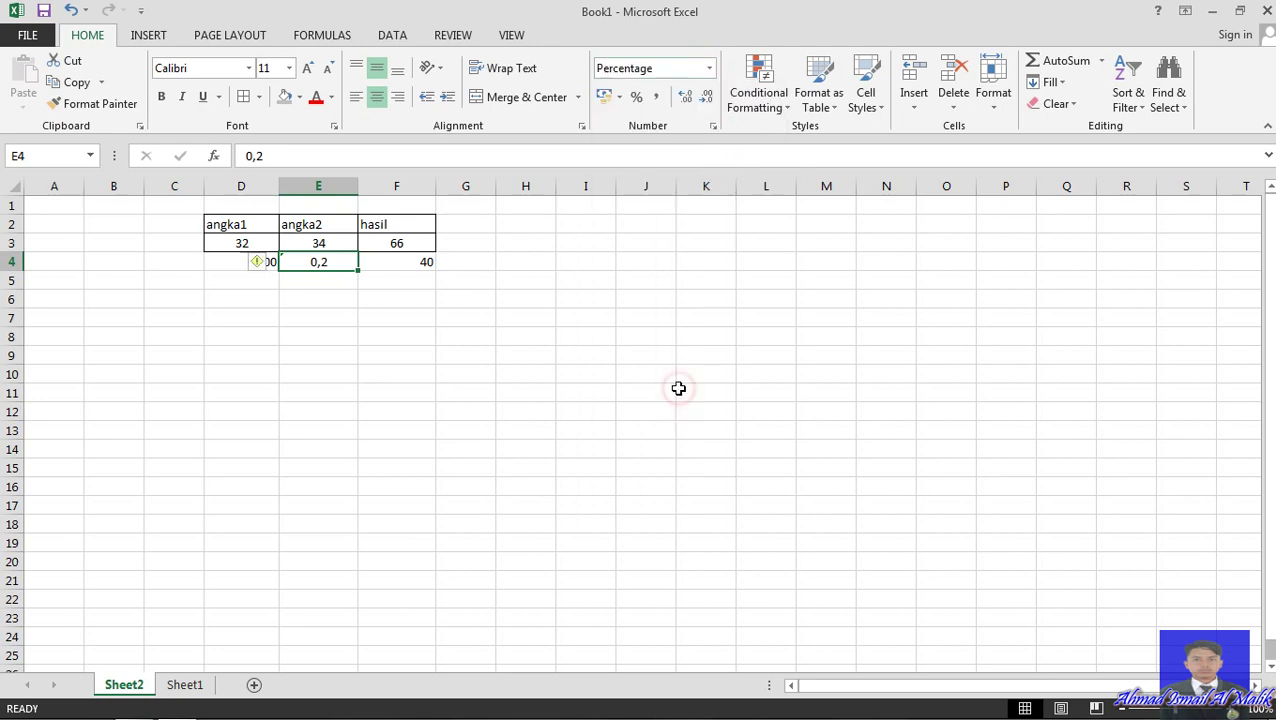
left_click(360, 361)
left_click(298, 262)
type("10")
left_click(356, 319)
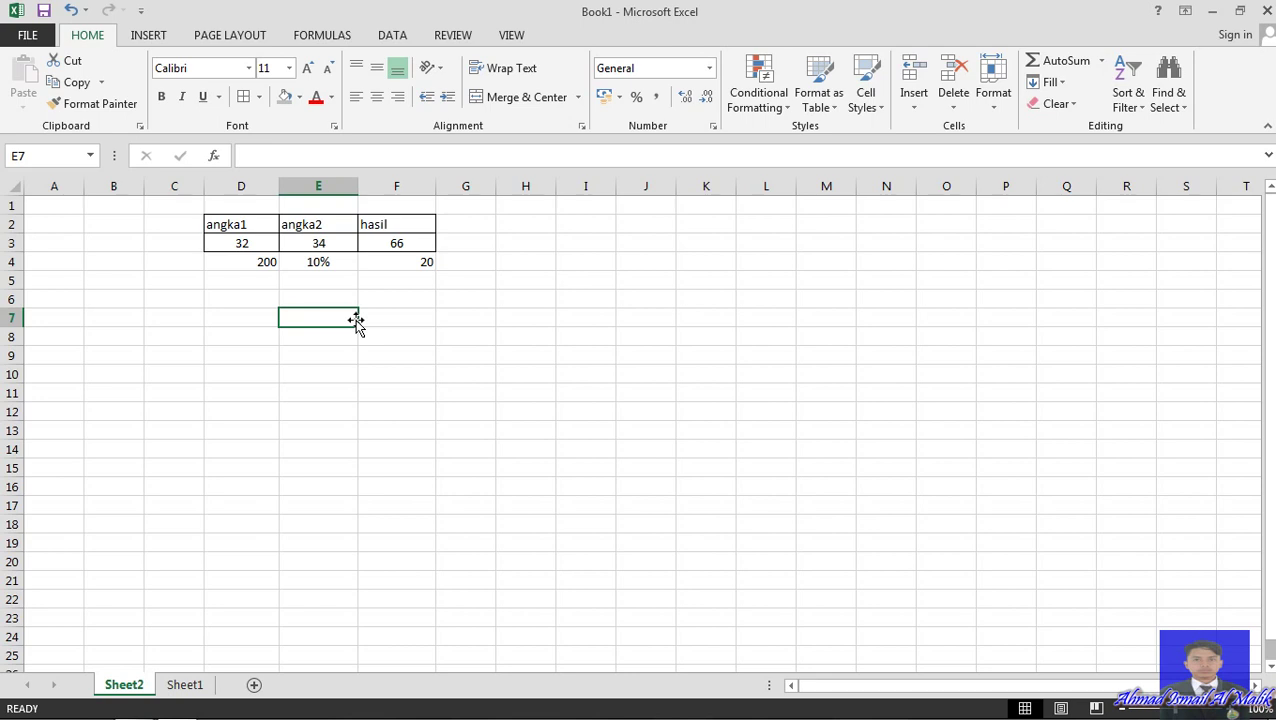
- Enter the column headers a, b, c and d in cells D6 to G6
key("Up")
key("Left")
type("a")
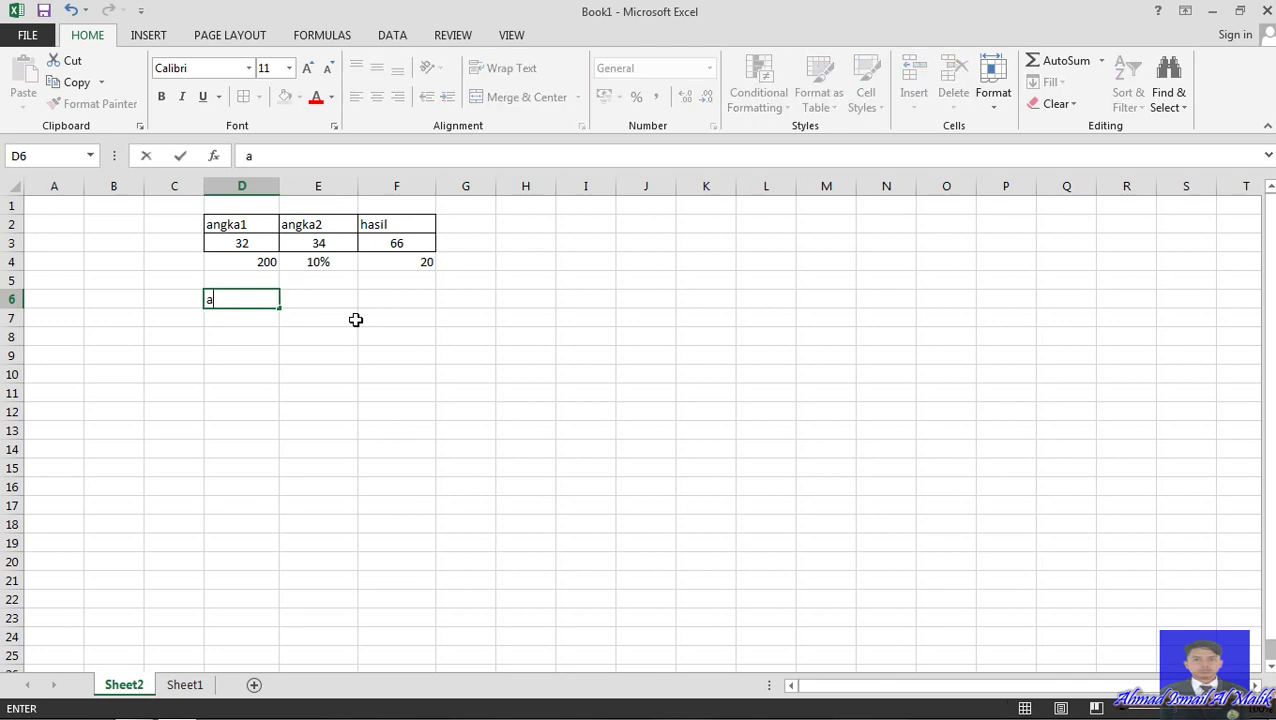
key("Tab")
type("b")
key("Tab")
type("b")
key("Tab")
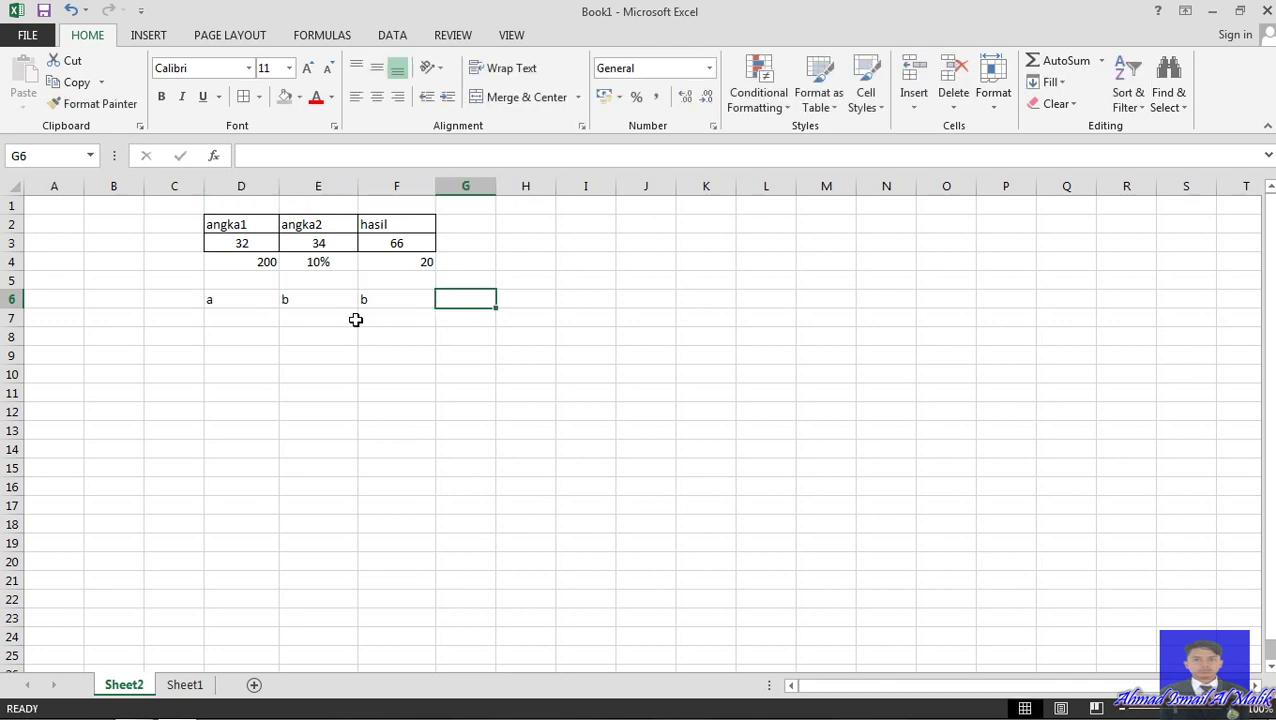
key("Left")
type("c")
key("Tab")
type("dd")
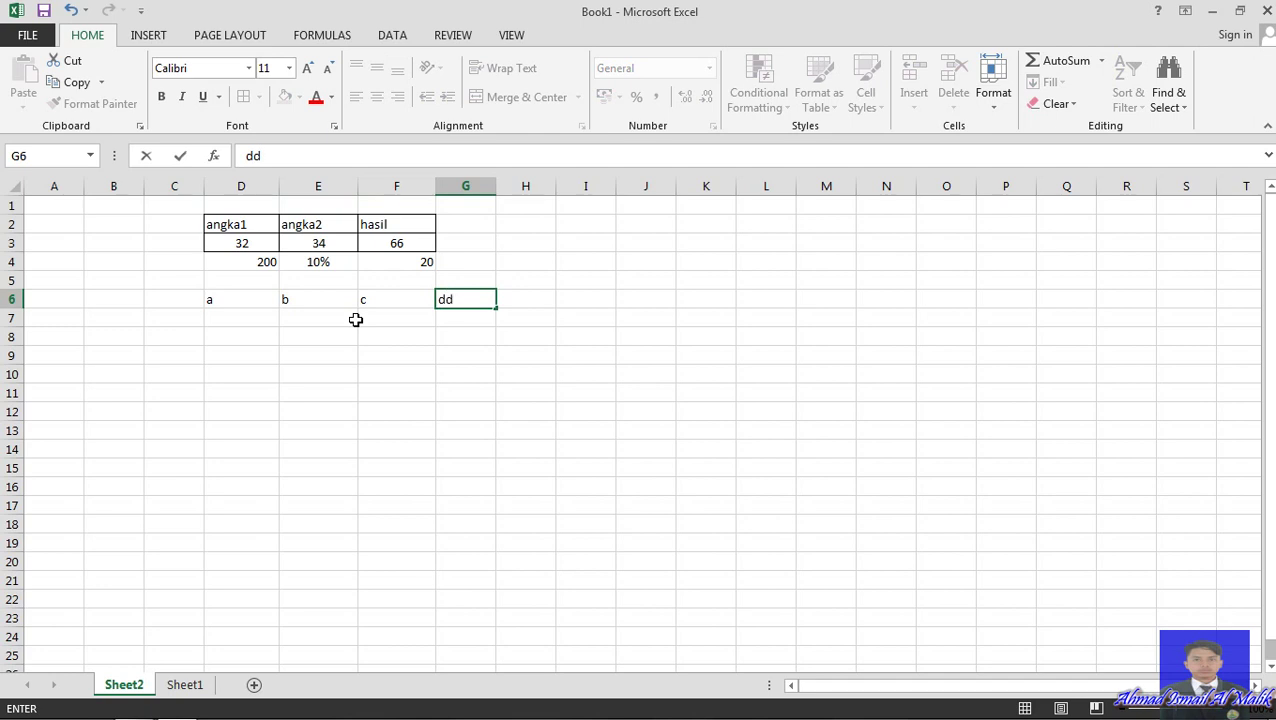
key("BackSpace")
key("Return")
- Fill cells D7, D8 and D9 under header a with the text nama
key("Left")
key("Left")
key("Left")
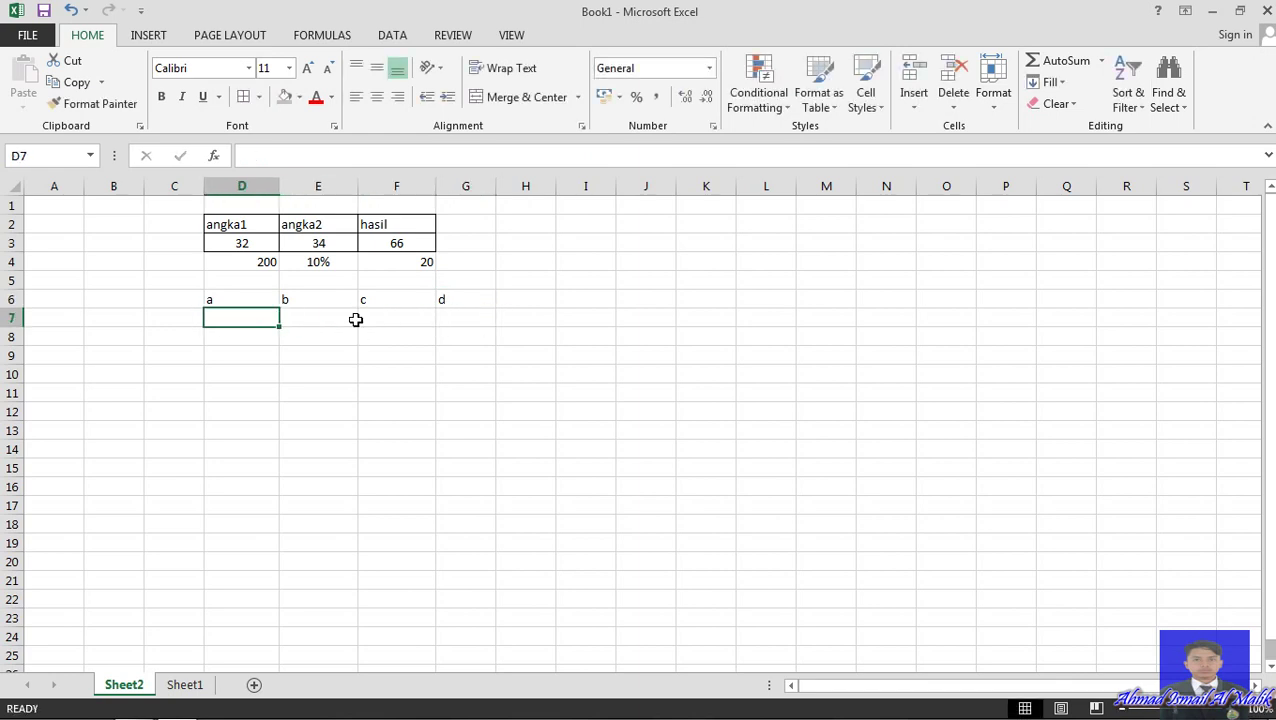
type("s")
key("BackSpace")
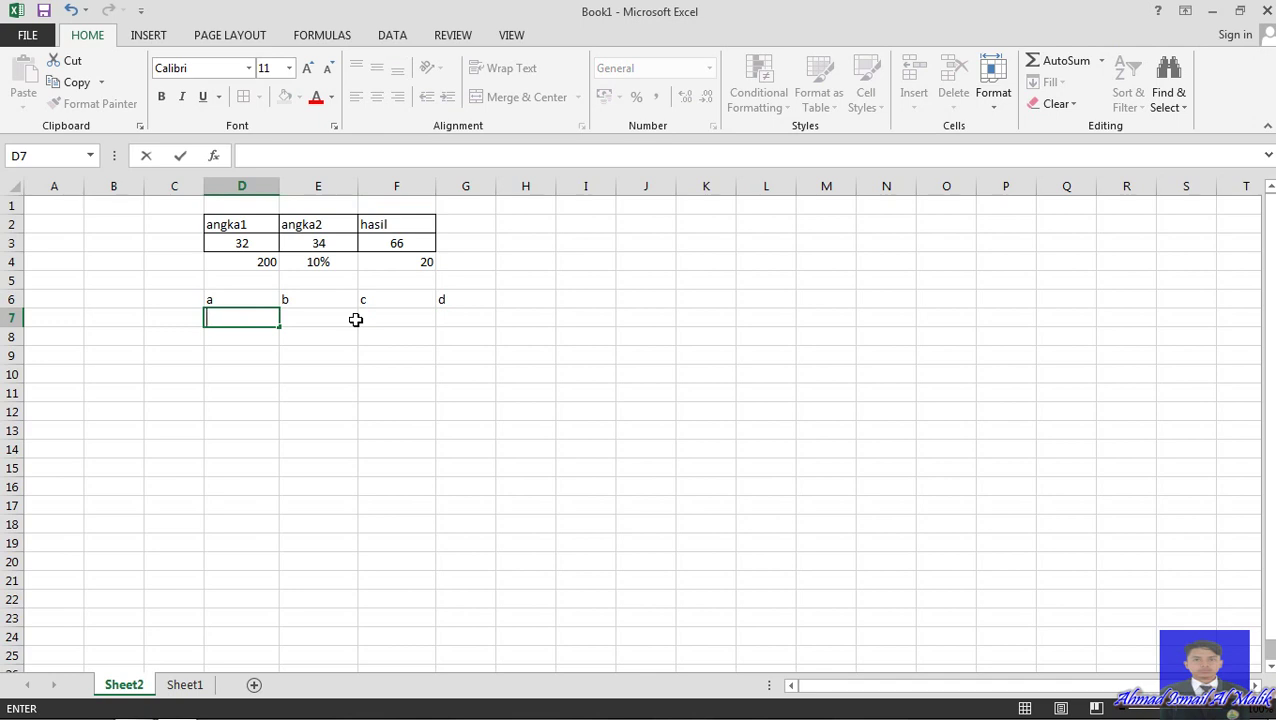
type("nama")
key("Return")
type("nama")
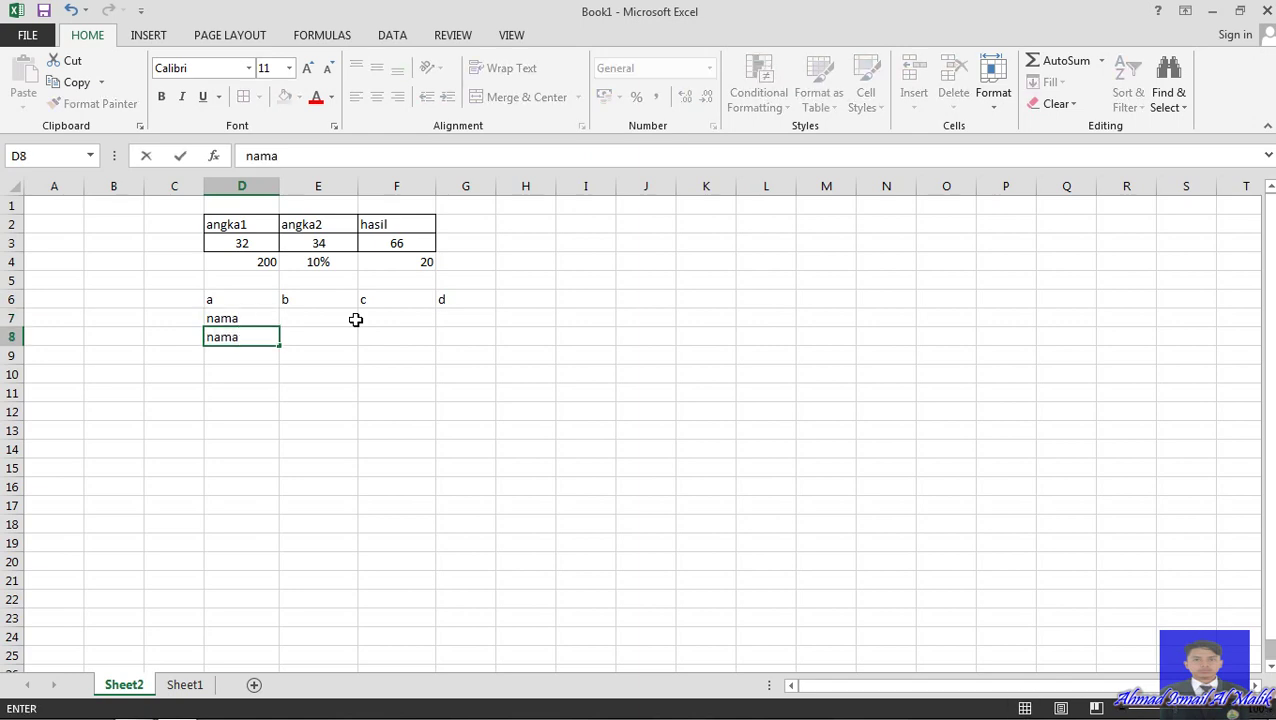
key("Return")
type("nmaa")
key("Left")
key("Left")
key("Left")
key("Right")
key("Right")
key("Right")
type("nma")
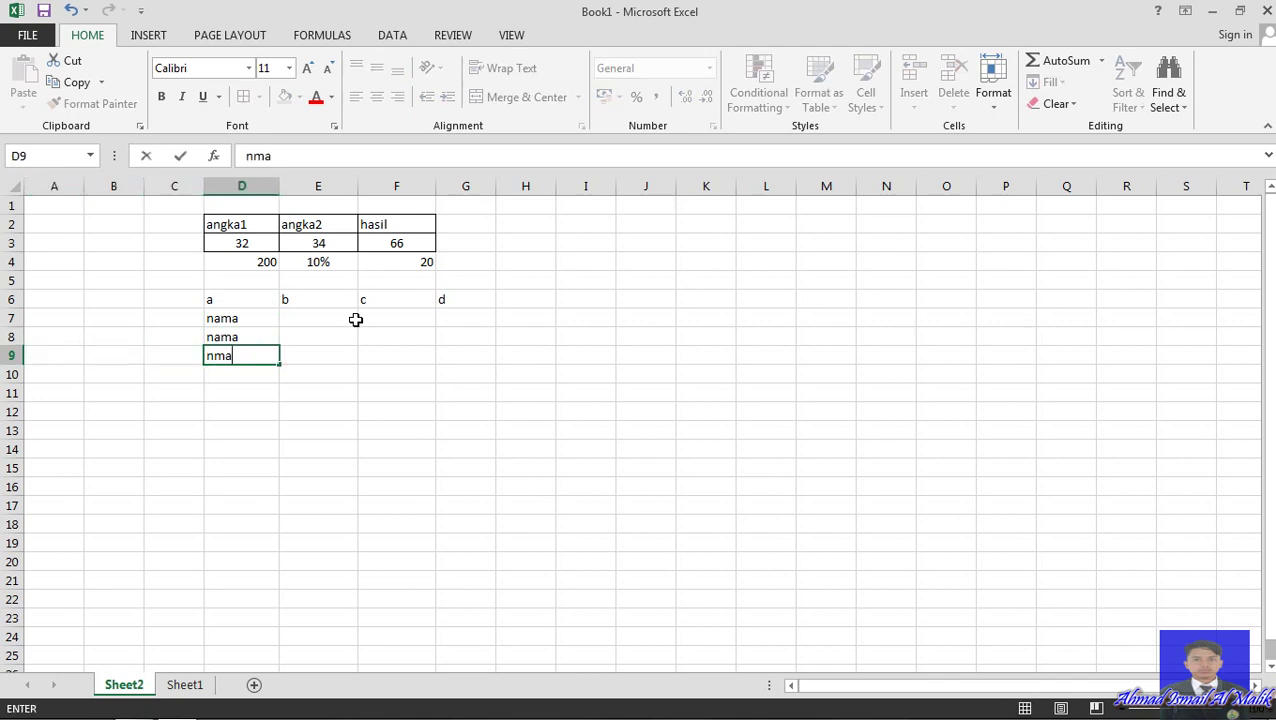
key("BackSpace")
key("BackSpace")
type("ama")
key("Up")
- Enter 2000, 3000 and 4000 in cells E7 to E9 under header b
key("Right")
key("Right")
left_click(355, 319)
key("Return")
left_click(356, 320)
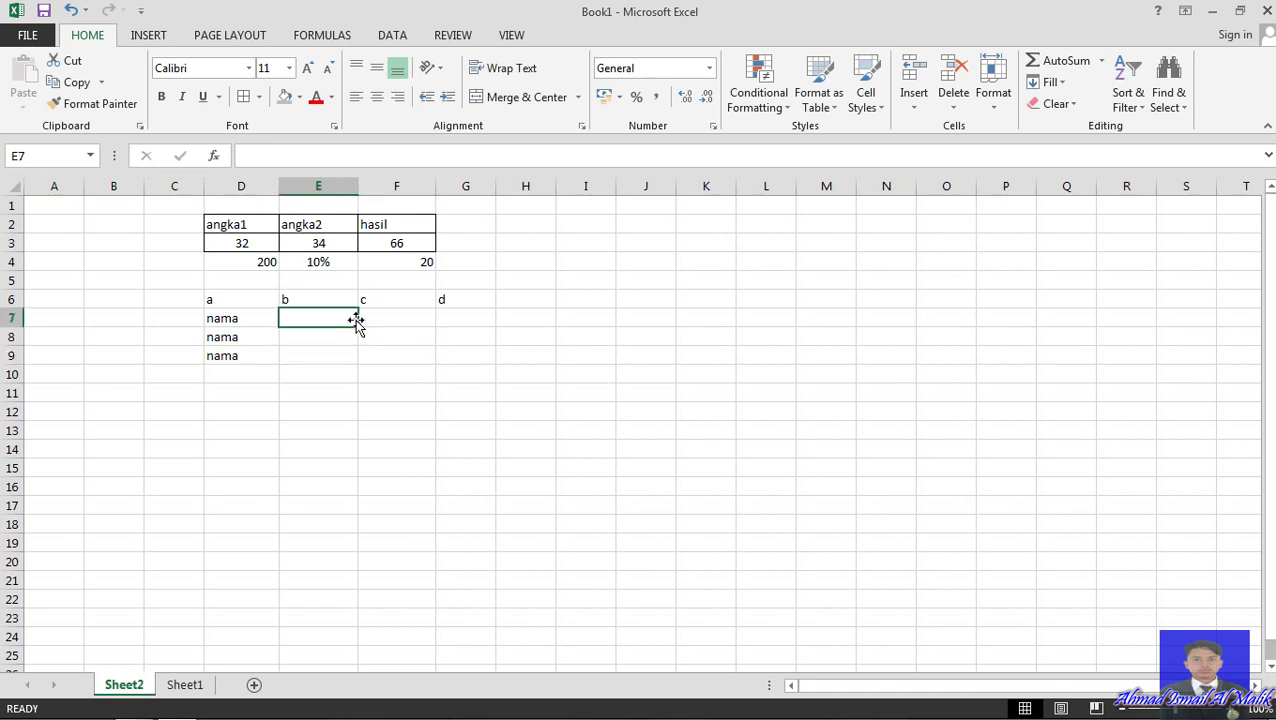
type("2000")
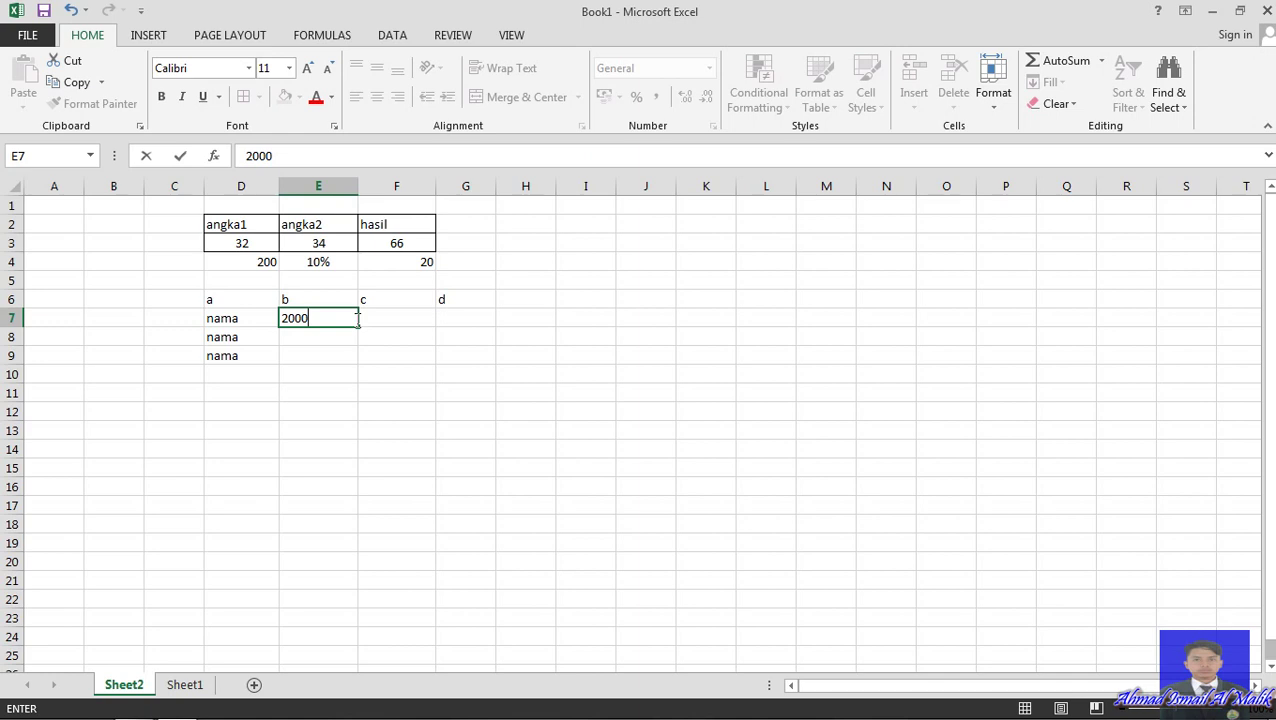
key("Return")
type("3000")
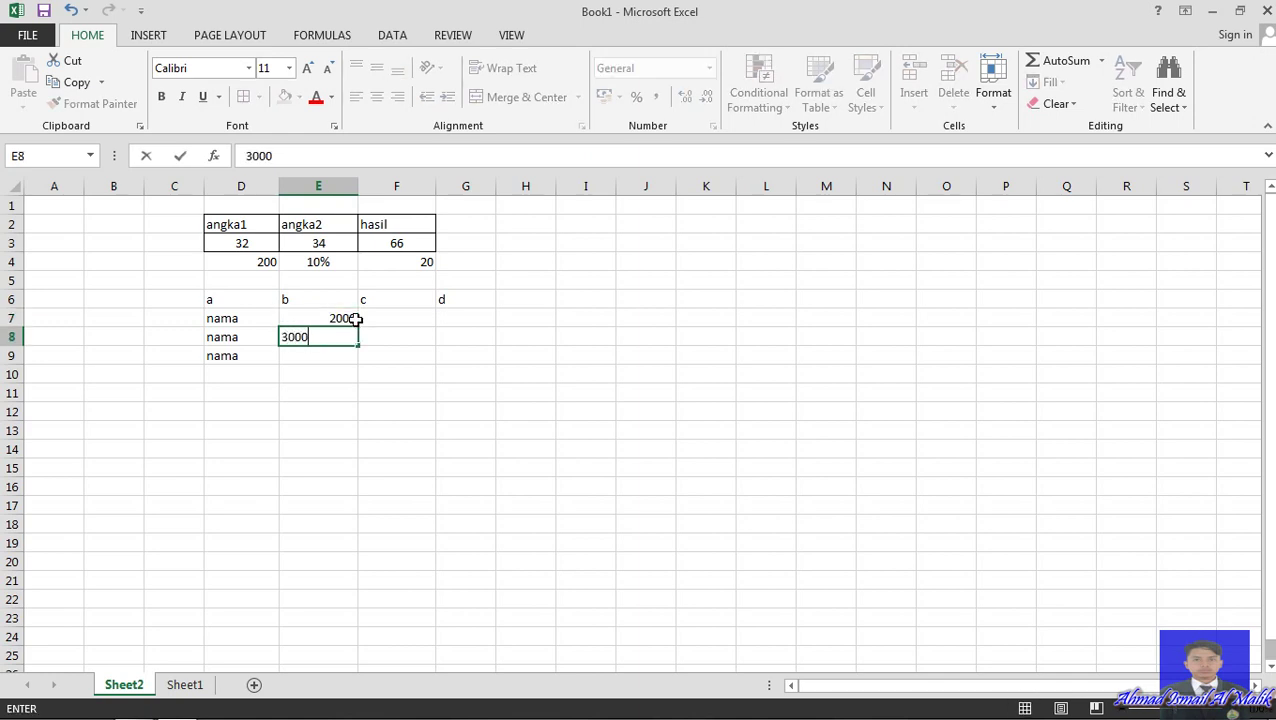
key("Return")
type("4000")
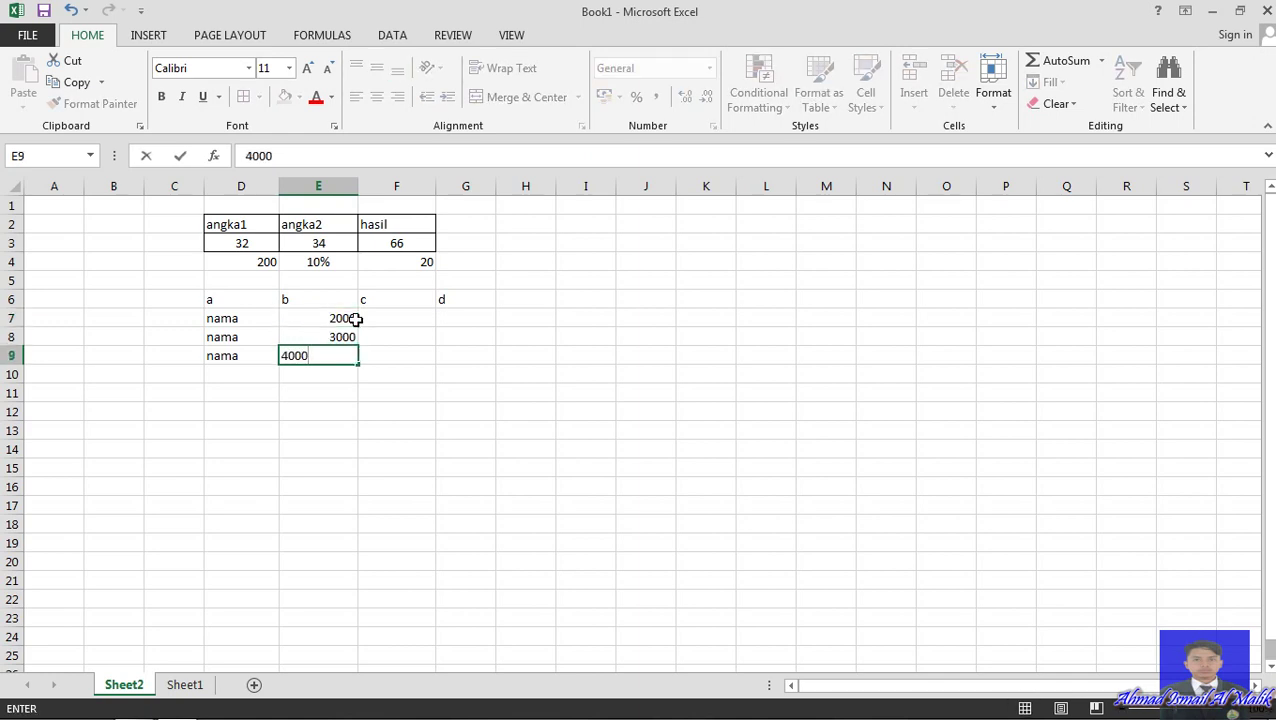
key("Tab")
- Enter 10 in cell F7, 20 in F8 and 30% in F9 under header c
key("Up")
key("Up")
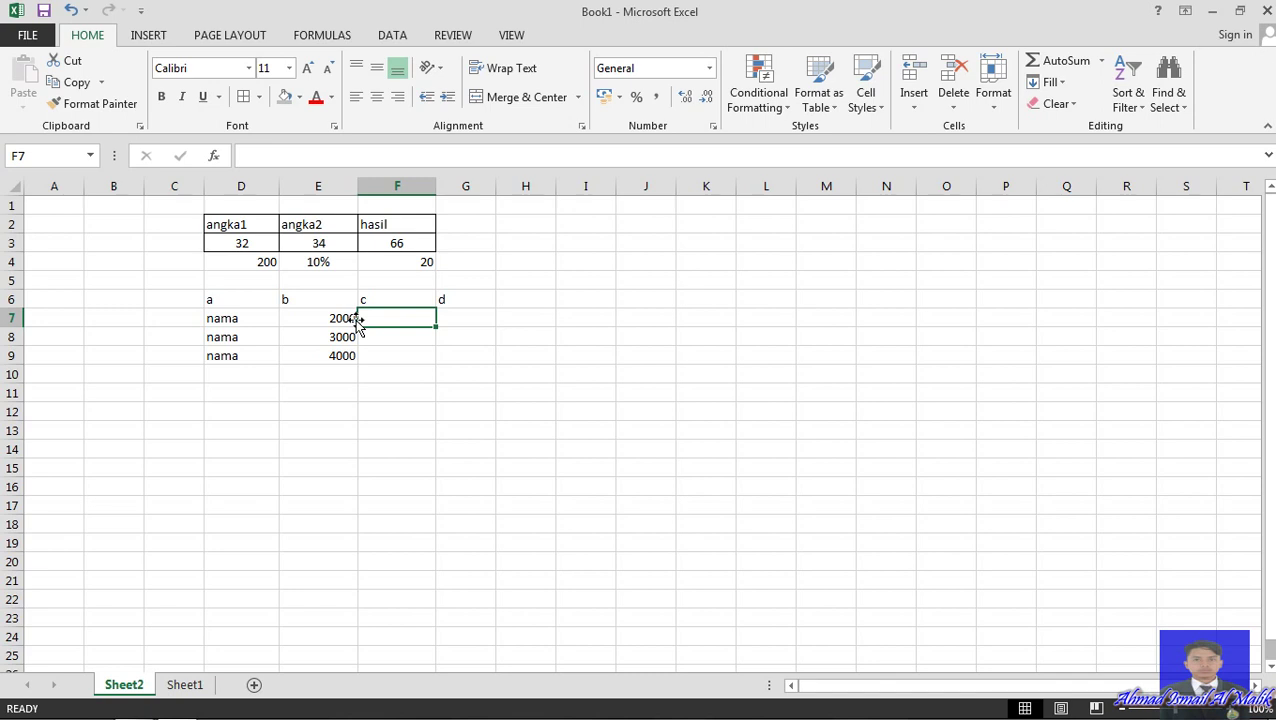
type("10")
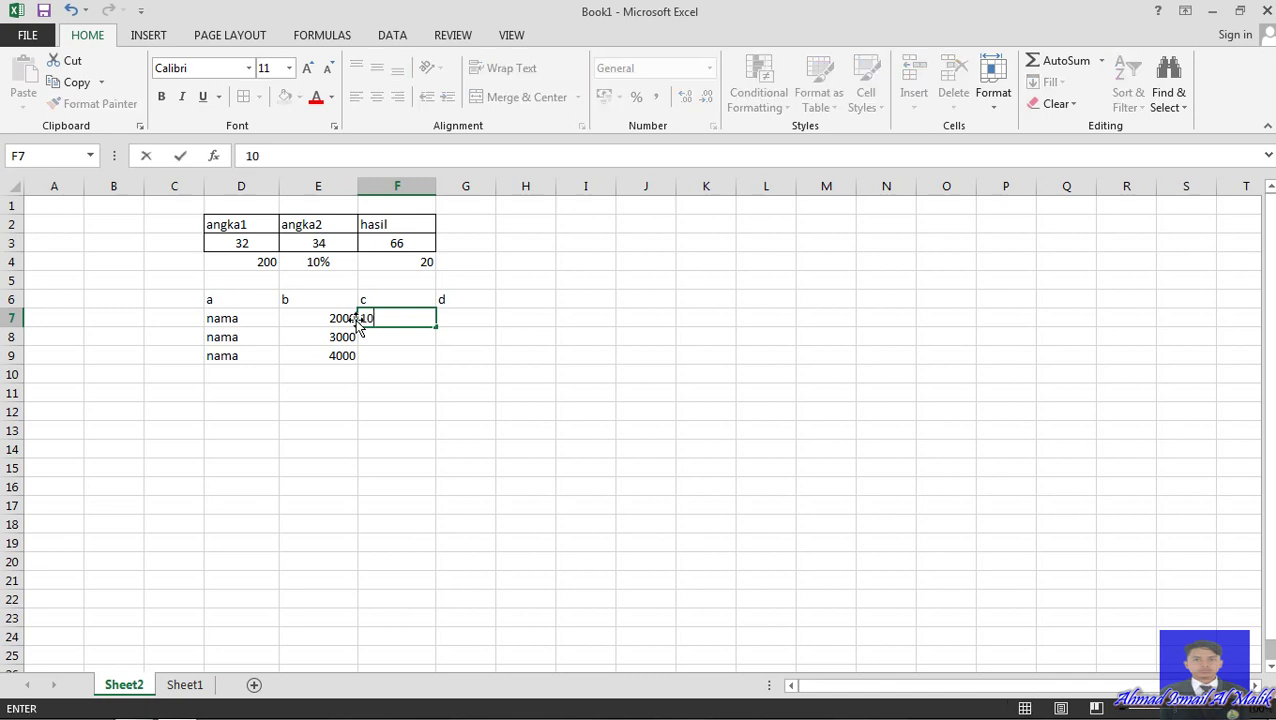
key("Return")
type("20")
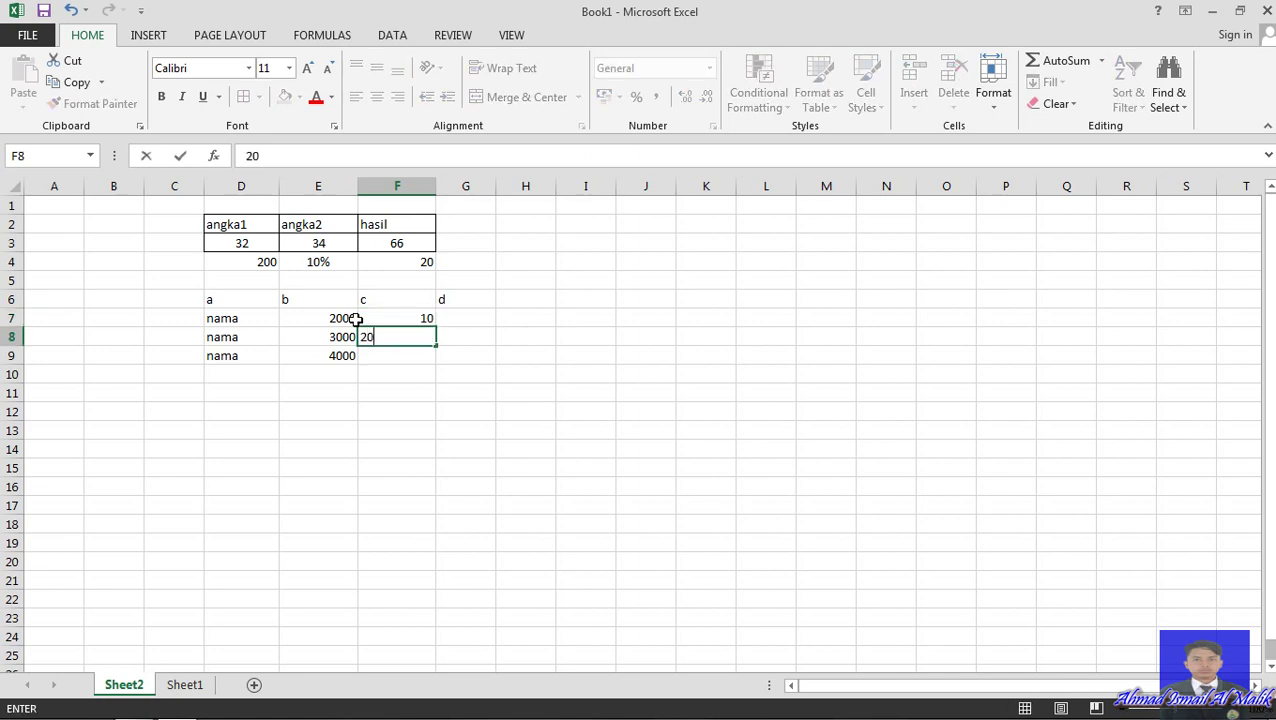
key("Return")
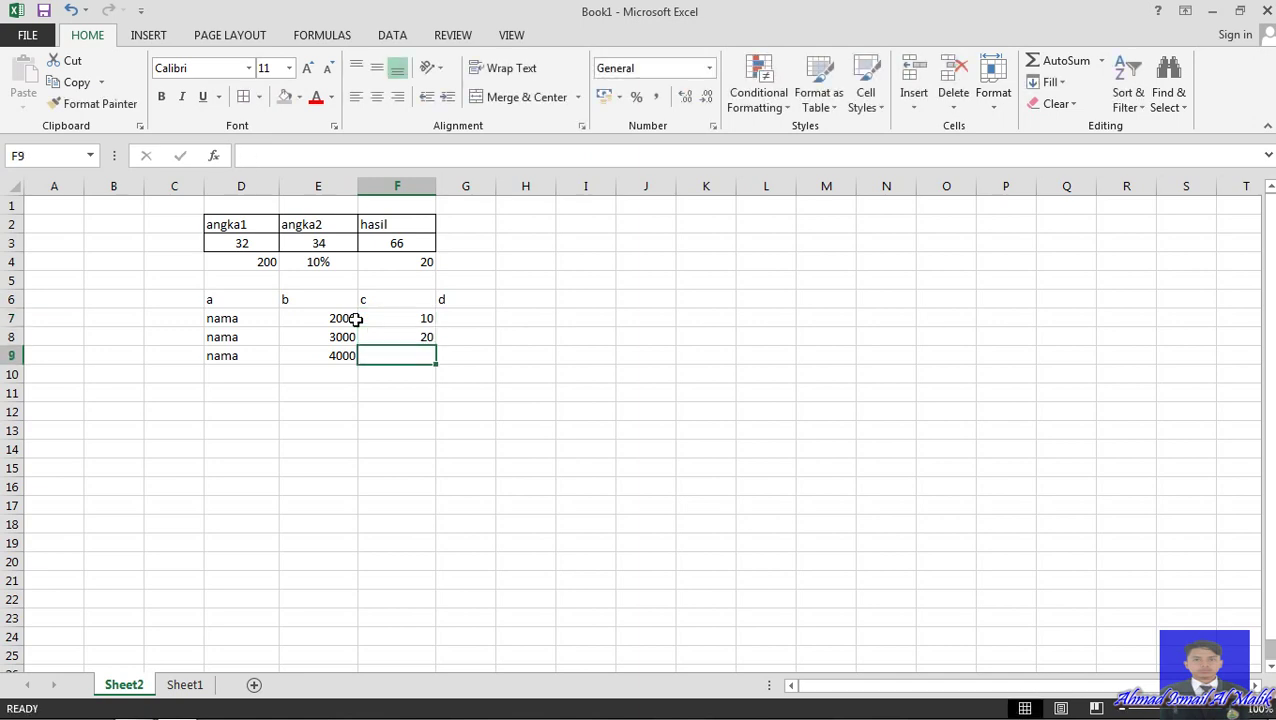
type("30")
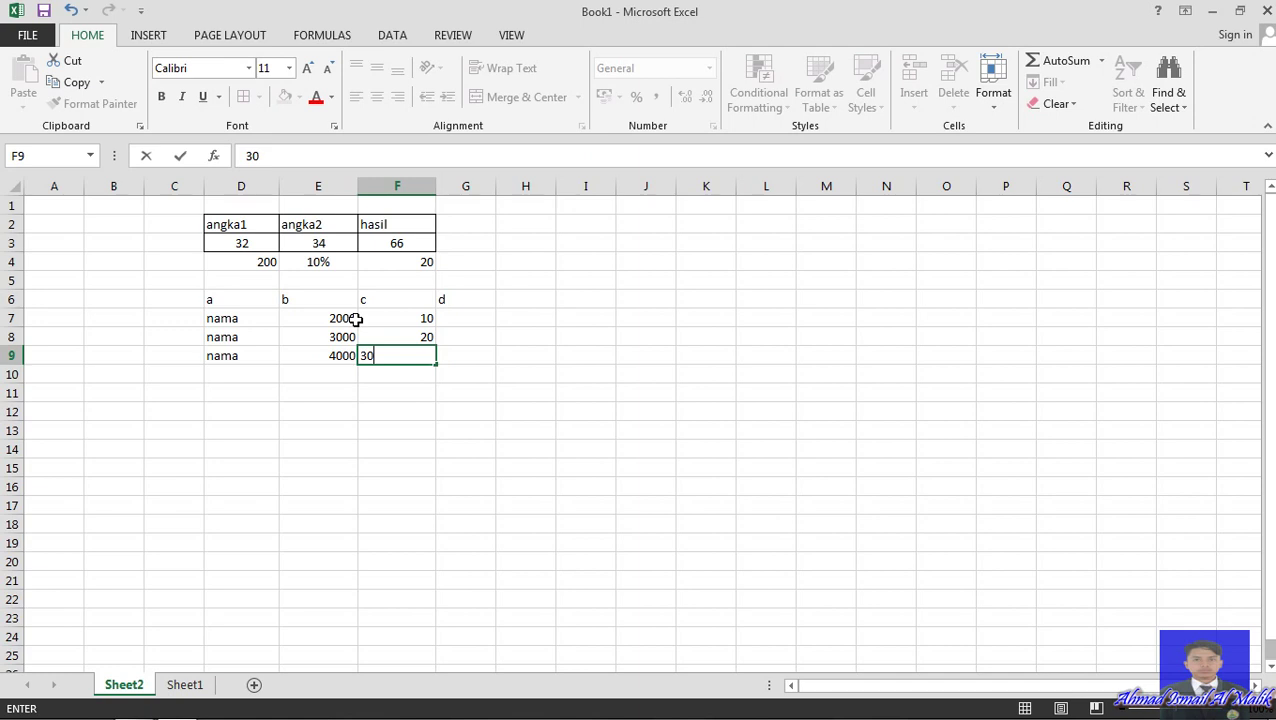
type("%")
- Edit cells F8 and F7 to read 20% and 10% by appending a percent sign
key("Up")
key("F2")
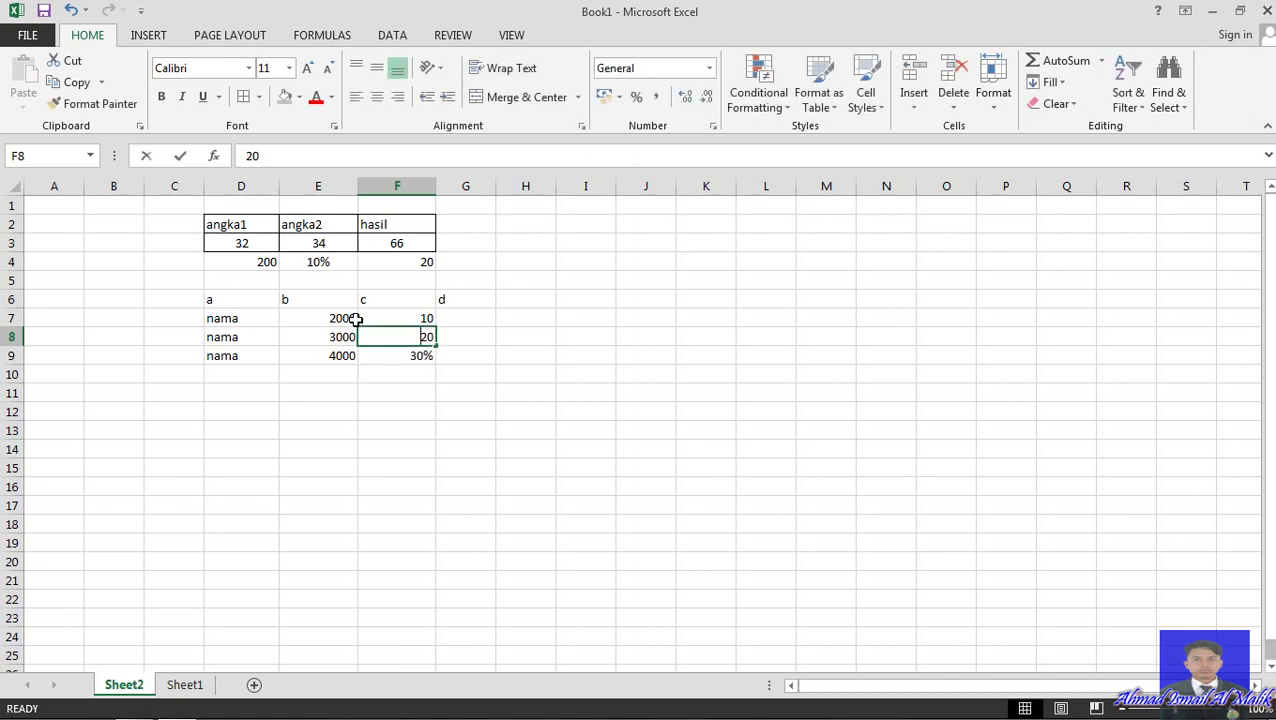
type("%")
key("Up")
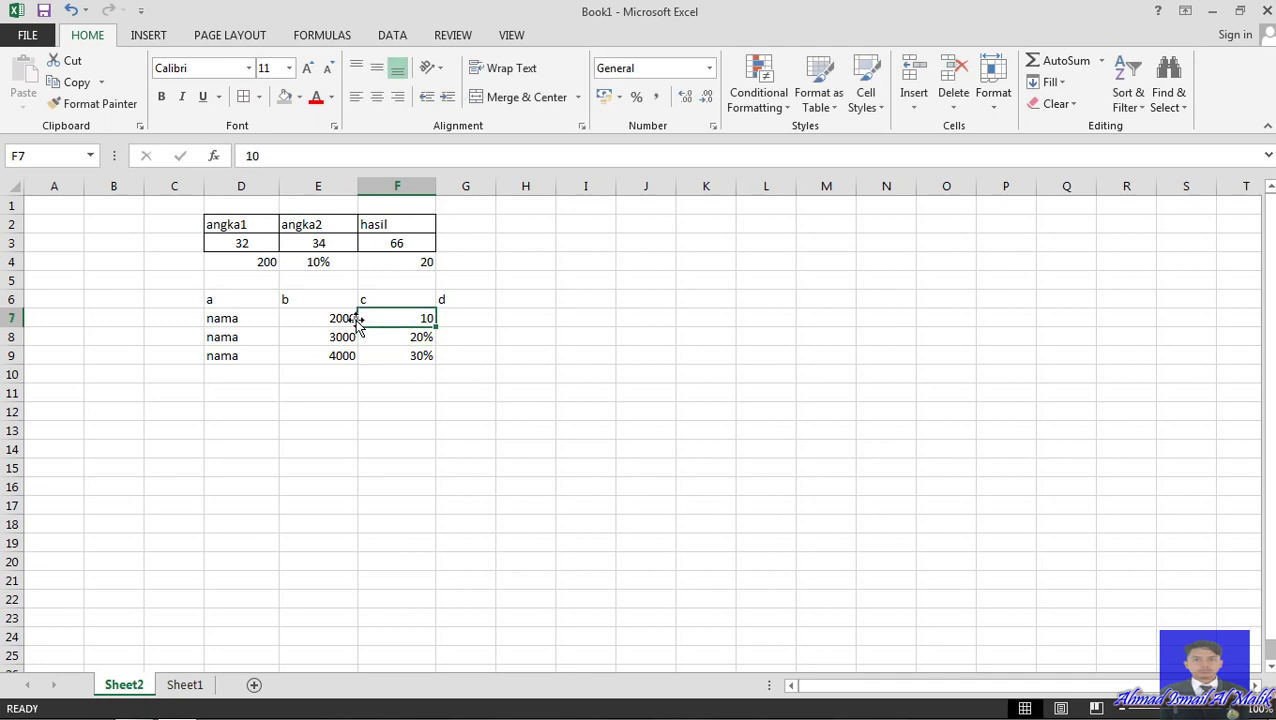
key("F2")
type("%")
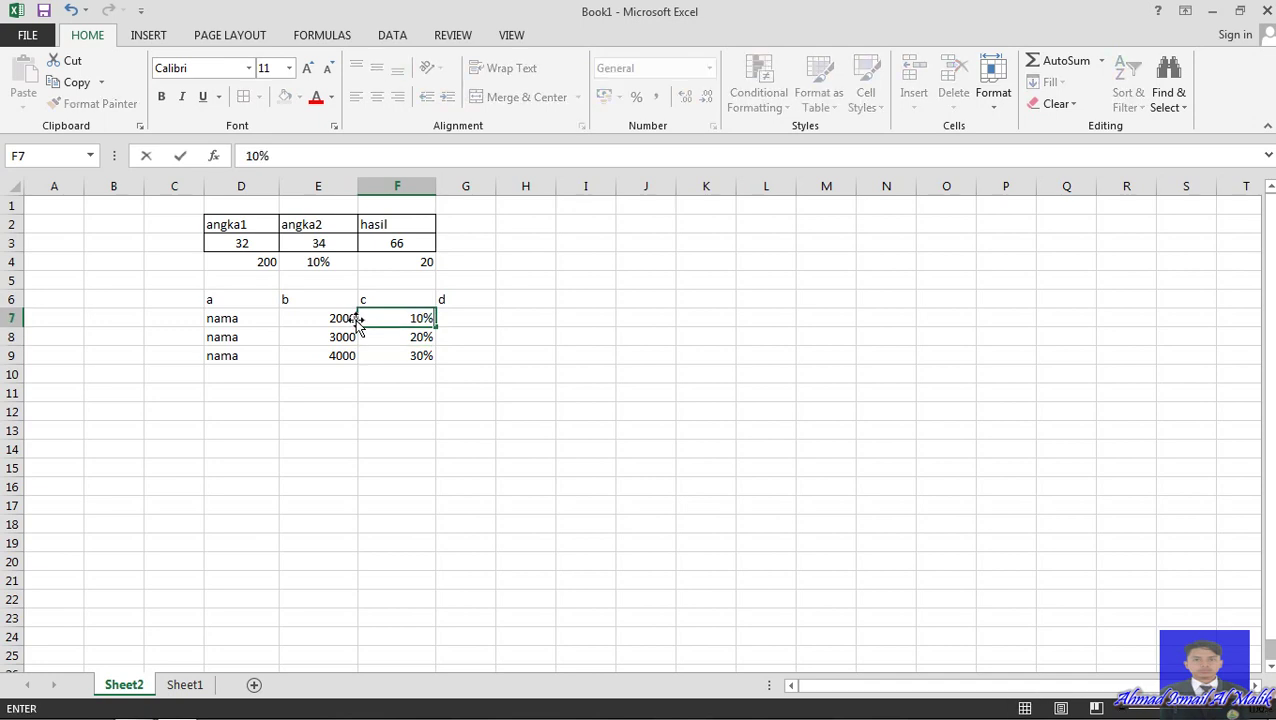
key("Down")
- Start a formula with an equals sign in cell G7 under header d
key("Down")
key("Up")
key("Right")
key("Up")
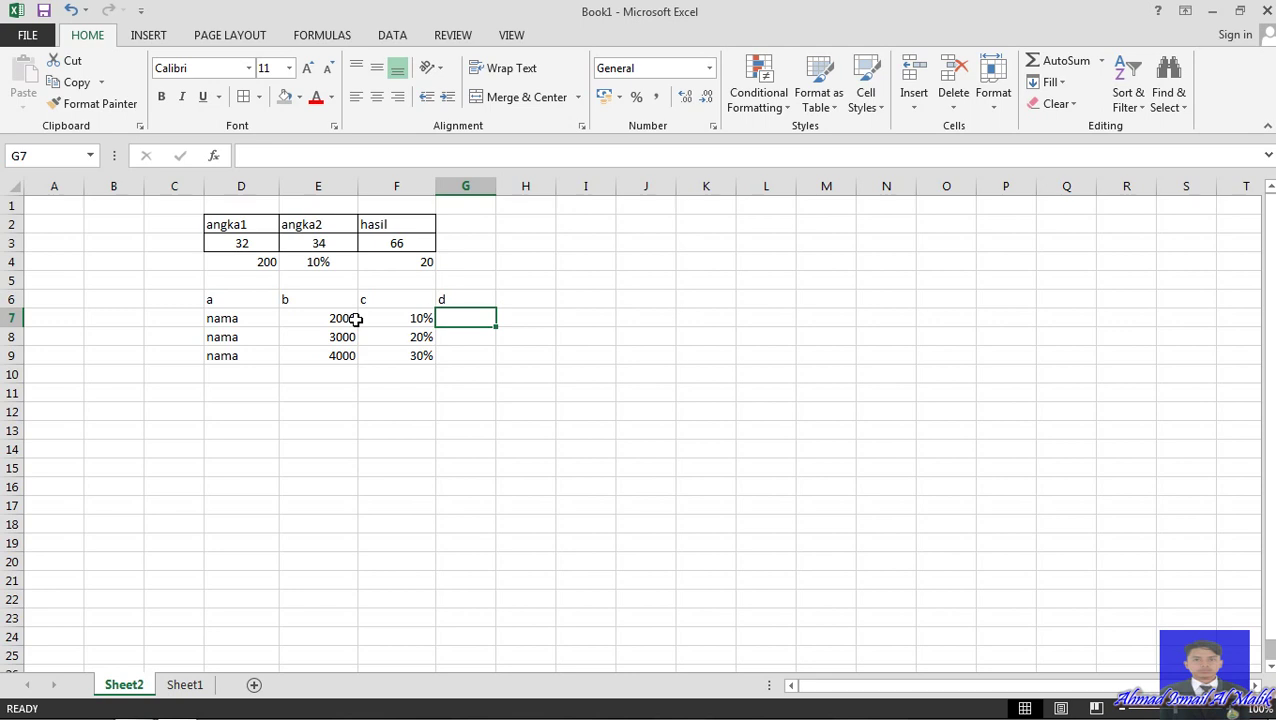
type("=")
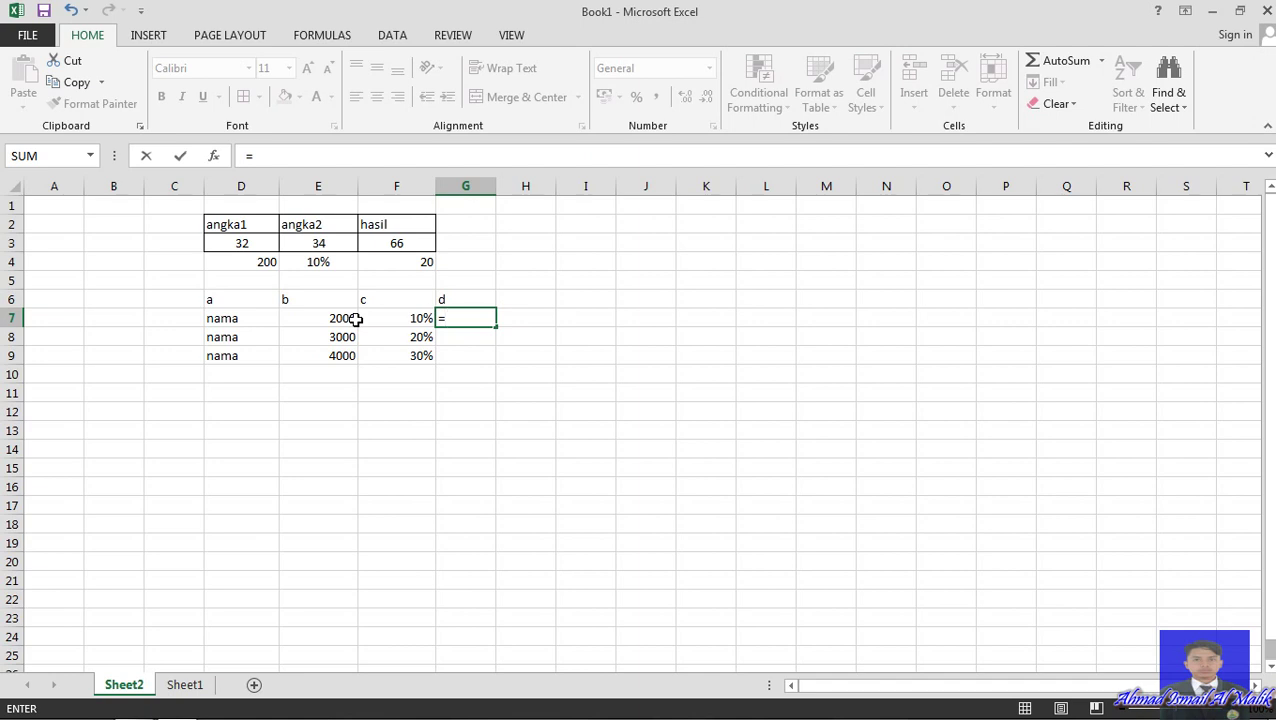
type("e3")
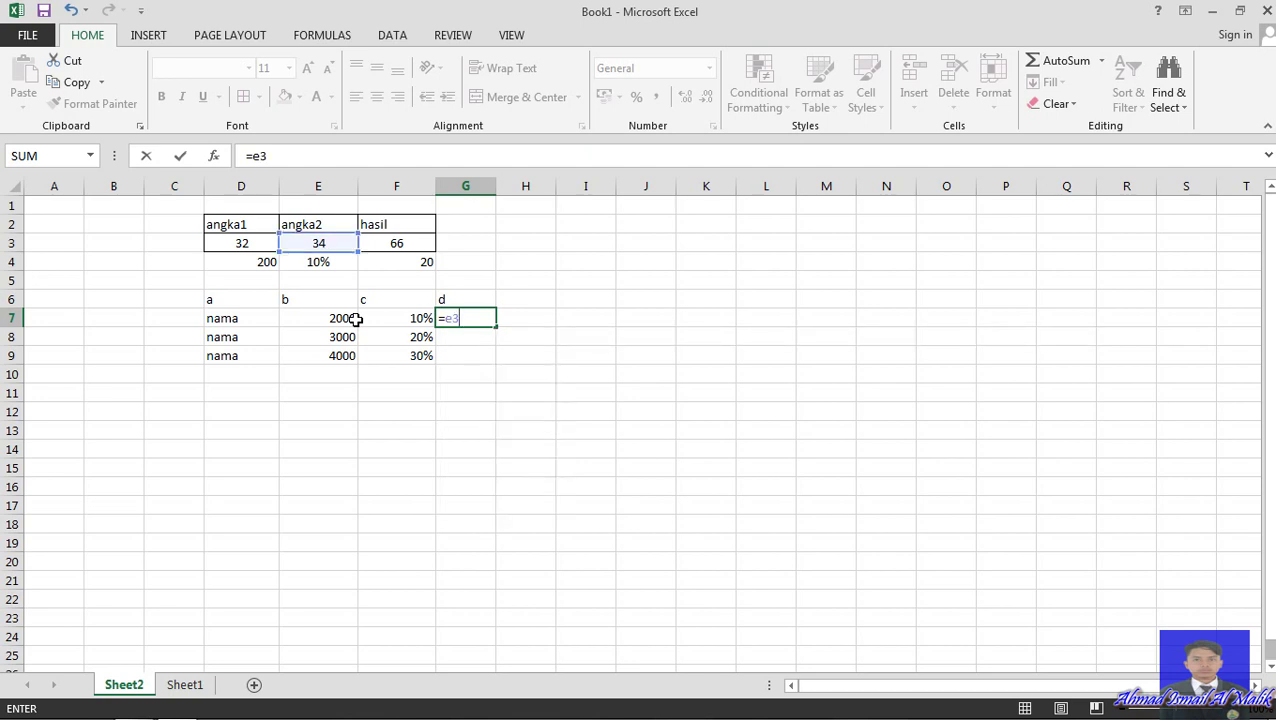
left_click(352, 320)
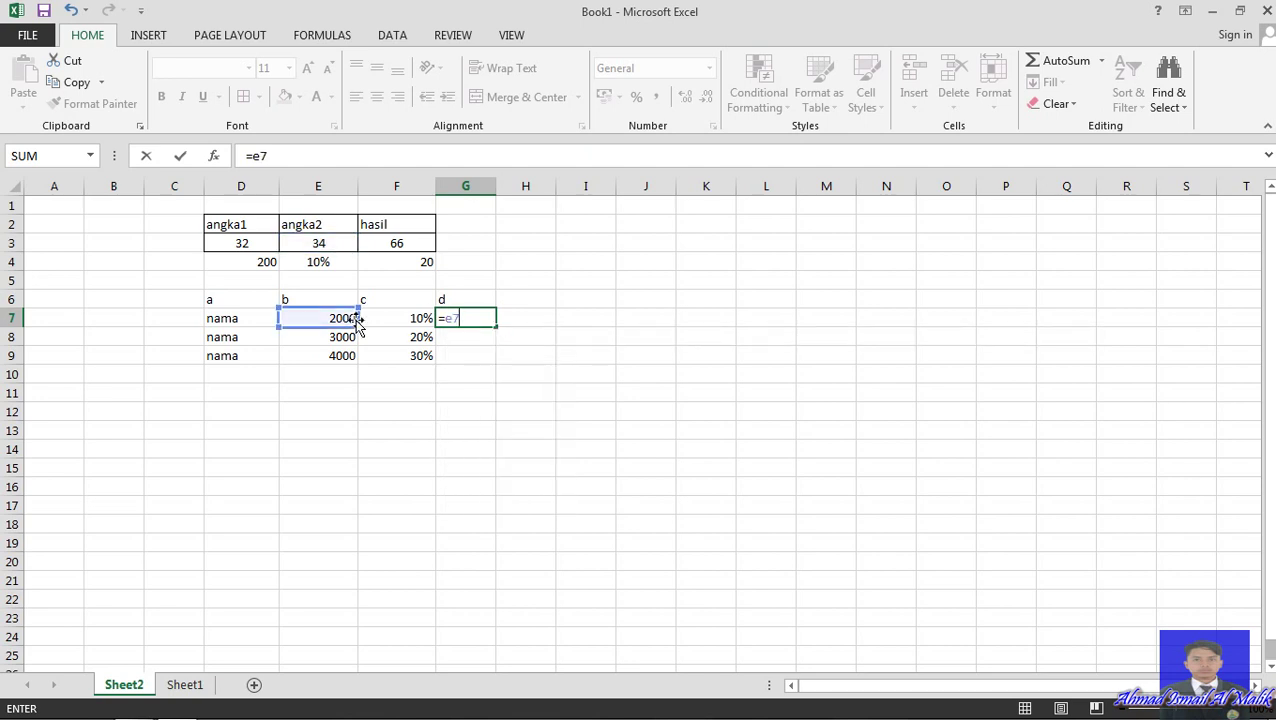
key("BackSpace")
key("BackSpace")
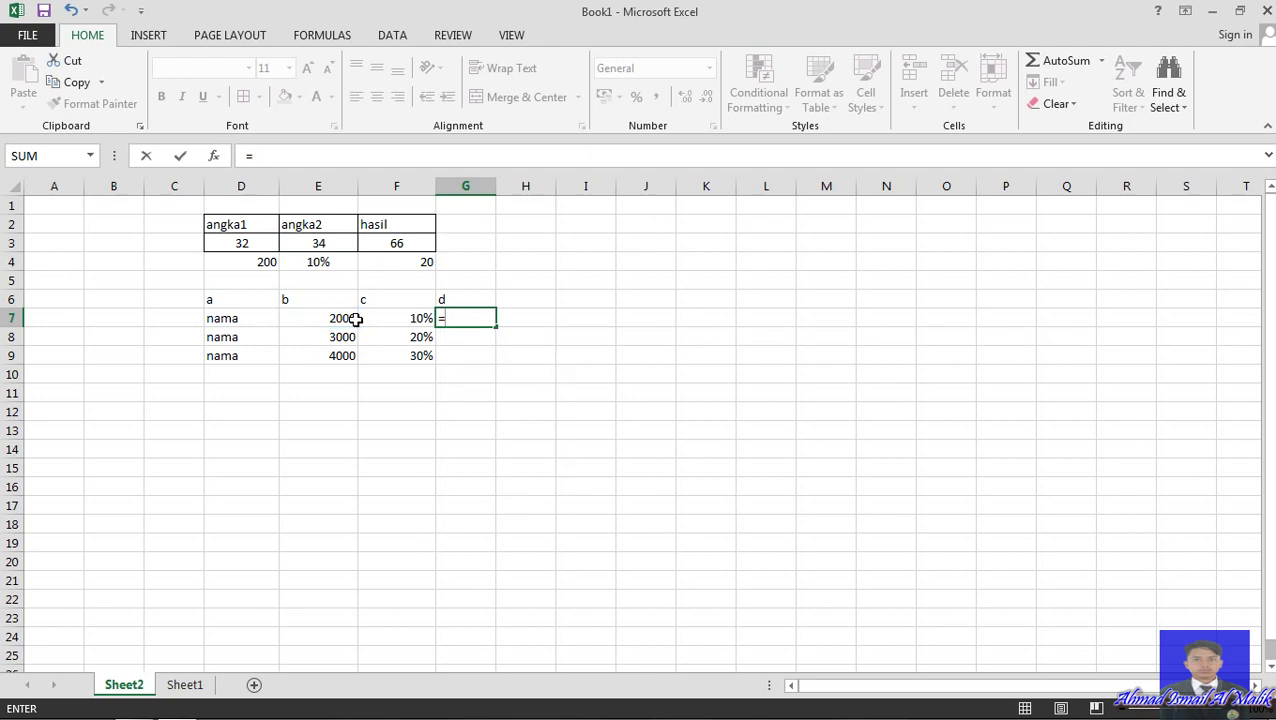
type("s")
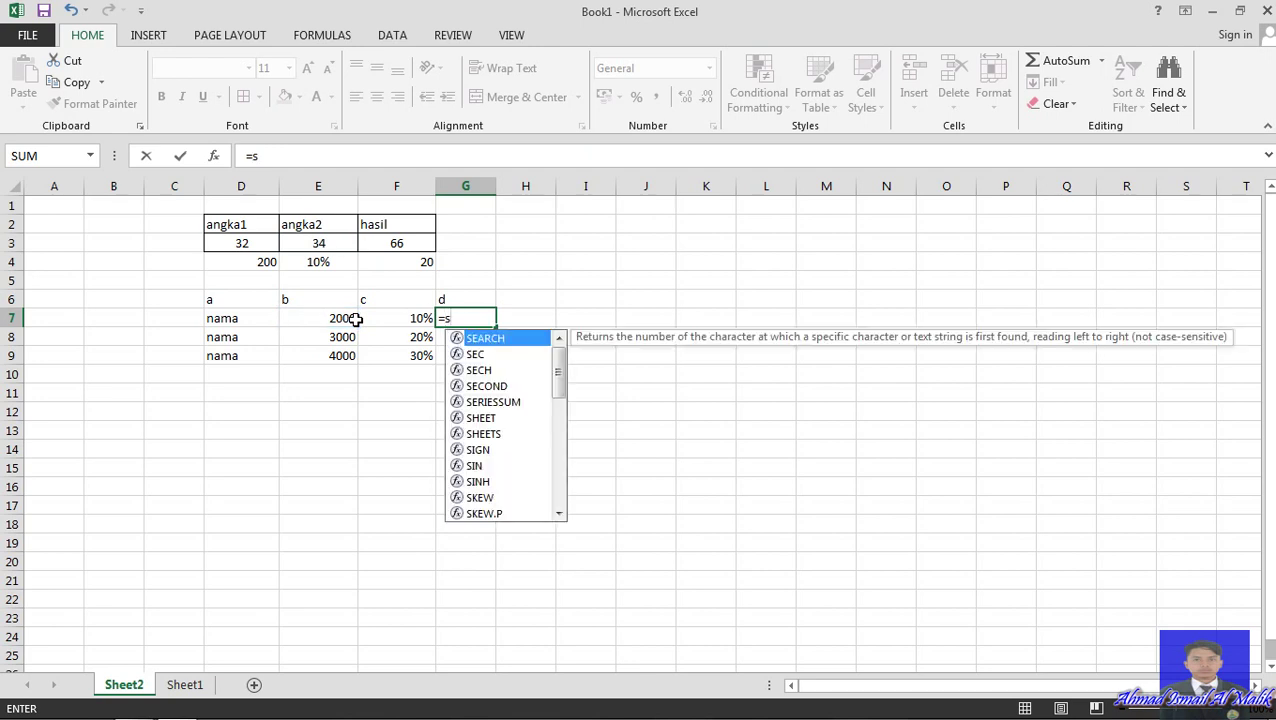
type("um")
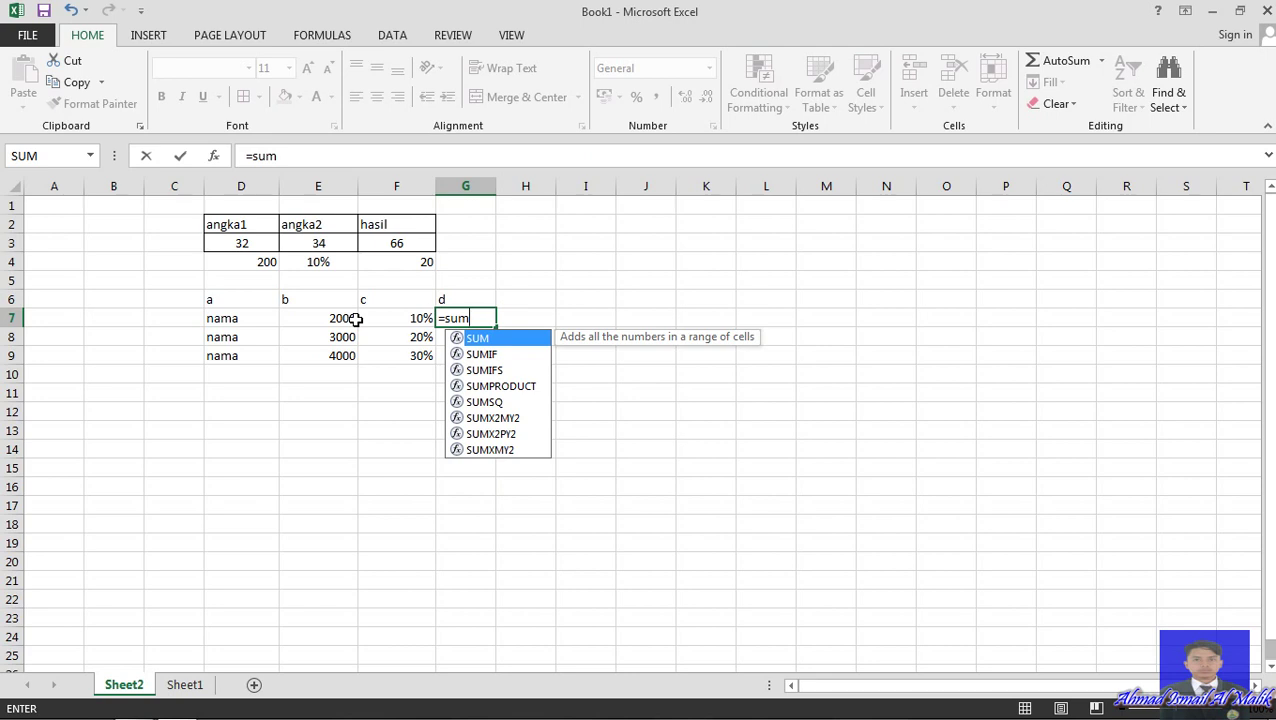
key("BackSpace")
key("BackSpace")
key("BackSpace")
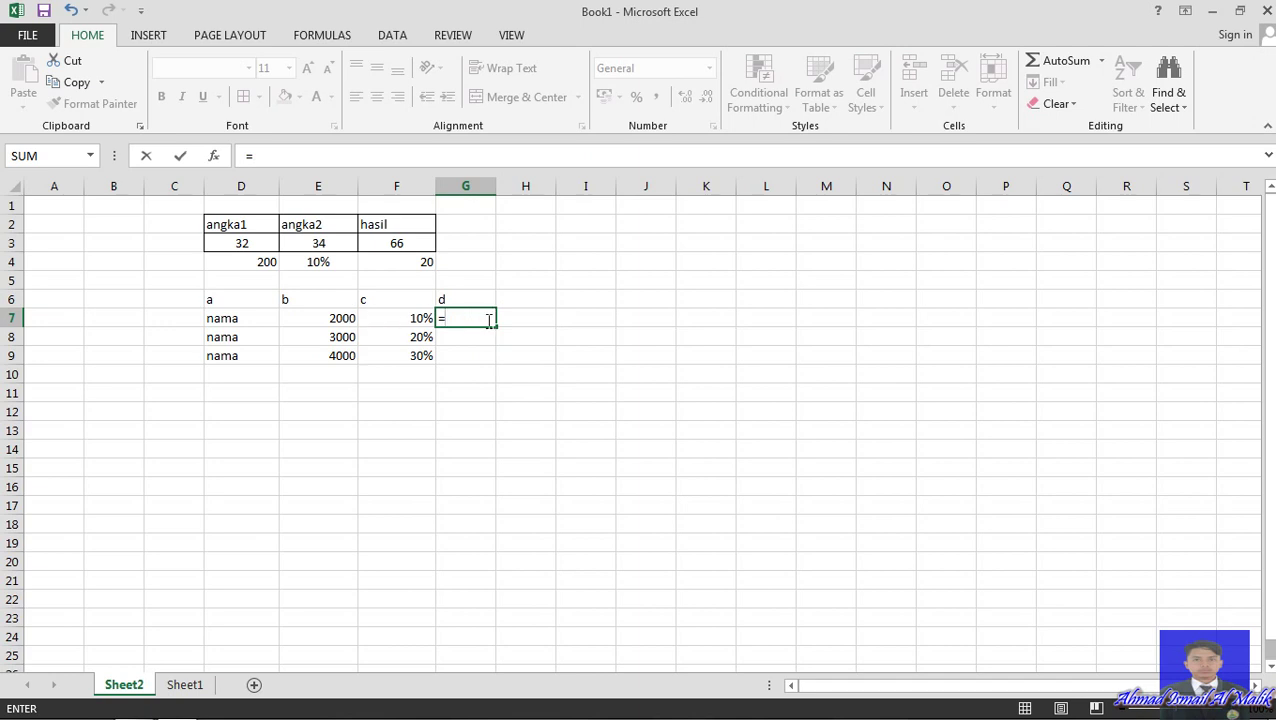
- Complete the G7 formula as =E7*F7 and fill it down through cell G9
left_click(350, 316)
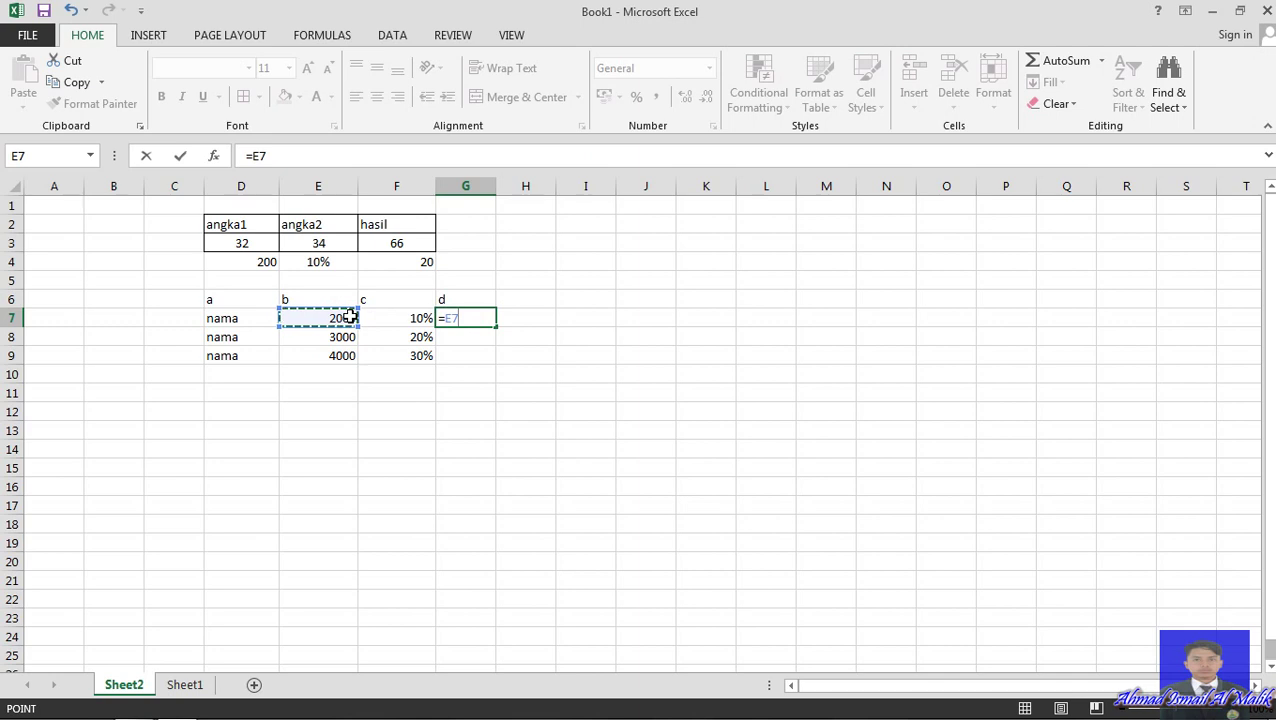
type("*")
left_click(415, 319)
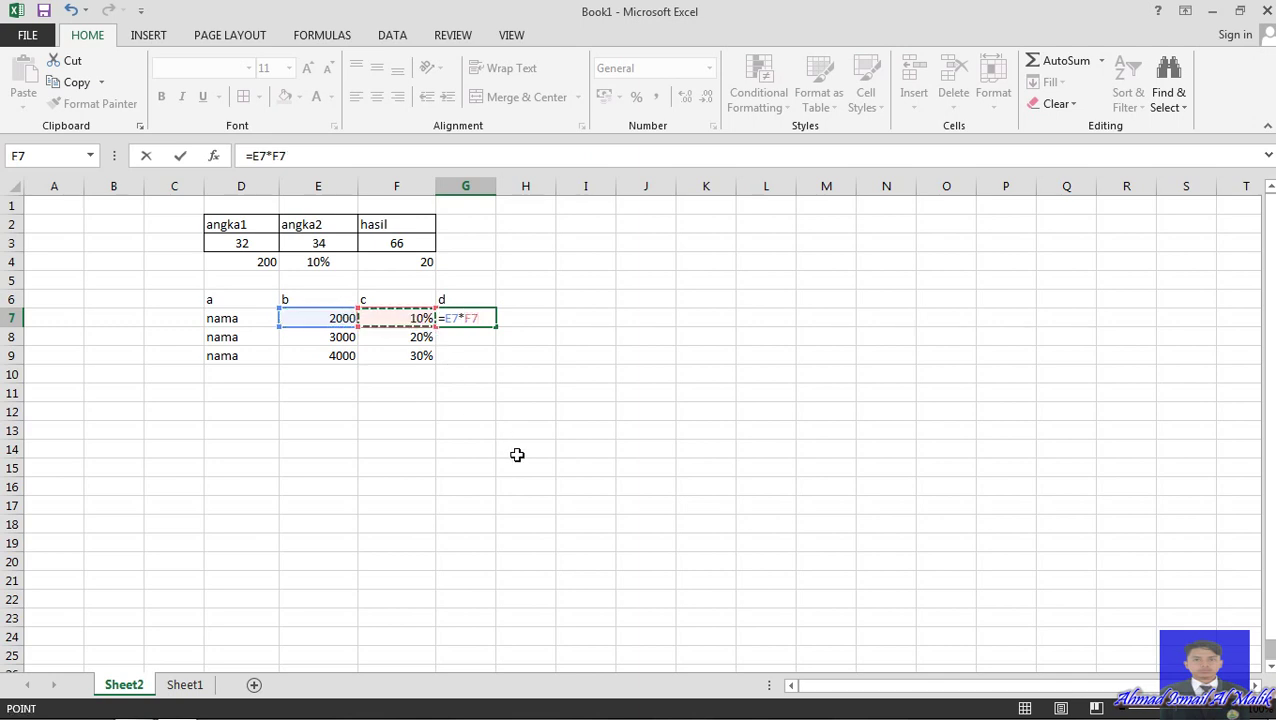
key("Return")
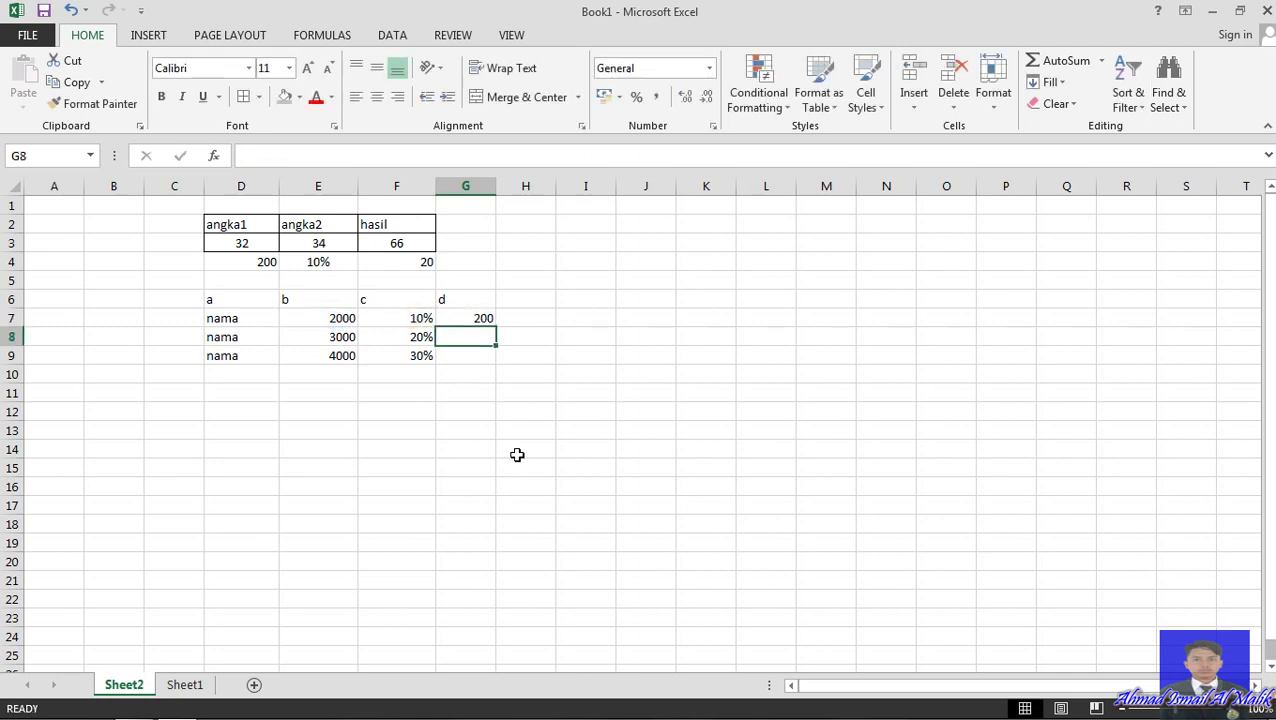
left_click(474, 322)
left_click_drag(494, 325, 494, 371)
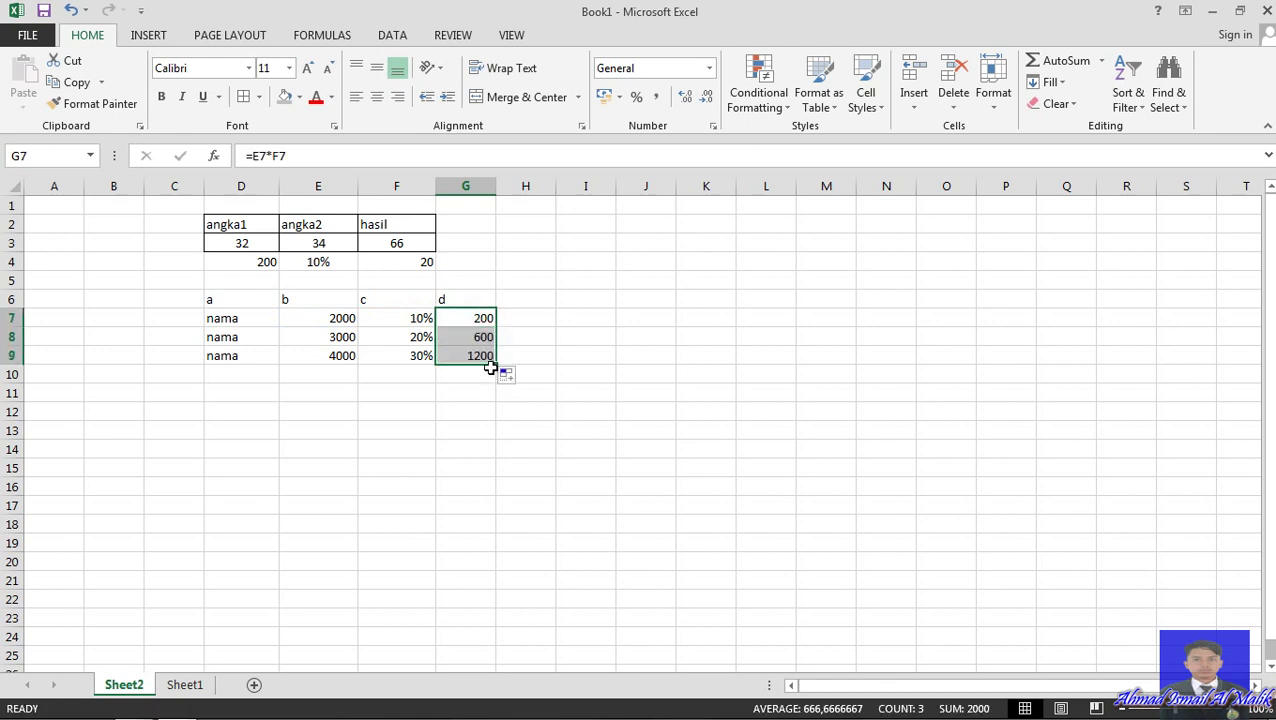
- Check the formulas that were filled into cells G7 through G9 under header d
left_click(456, 336)
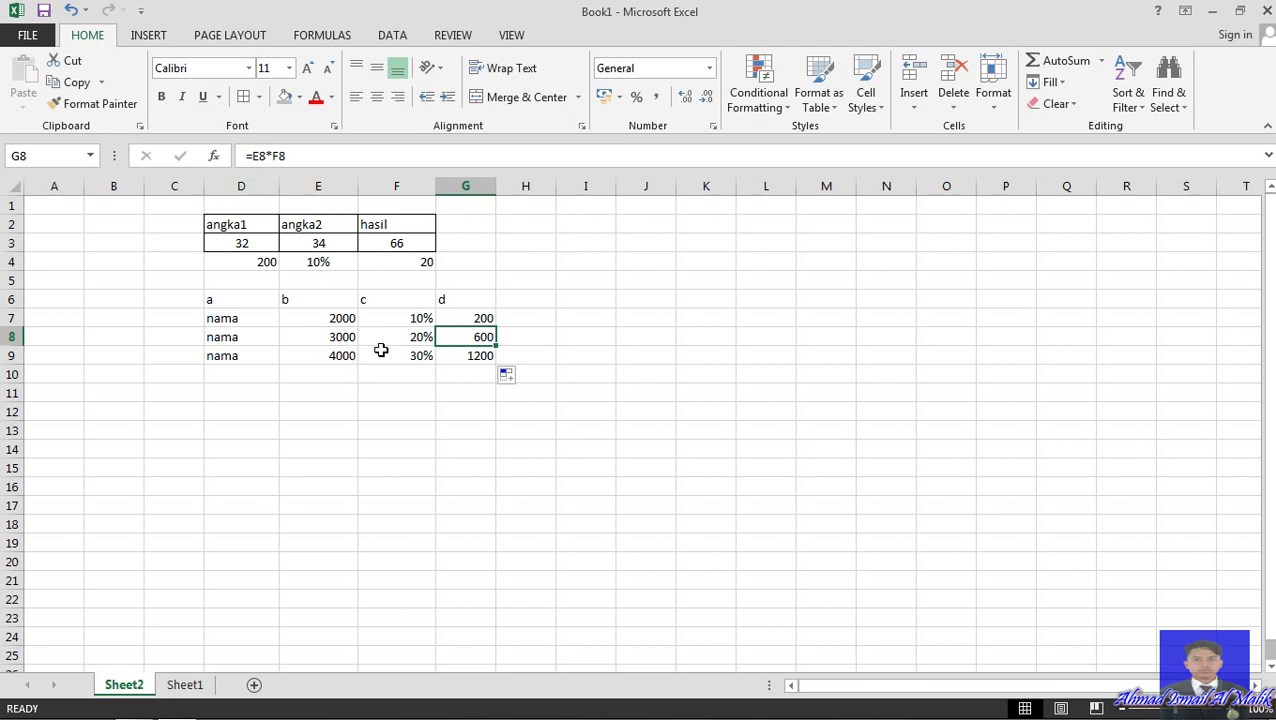
left_click(475, 359)
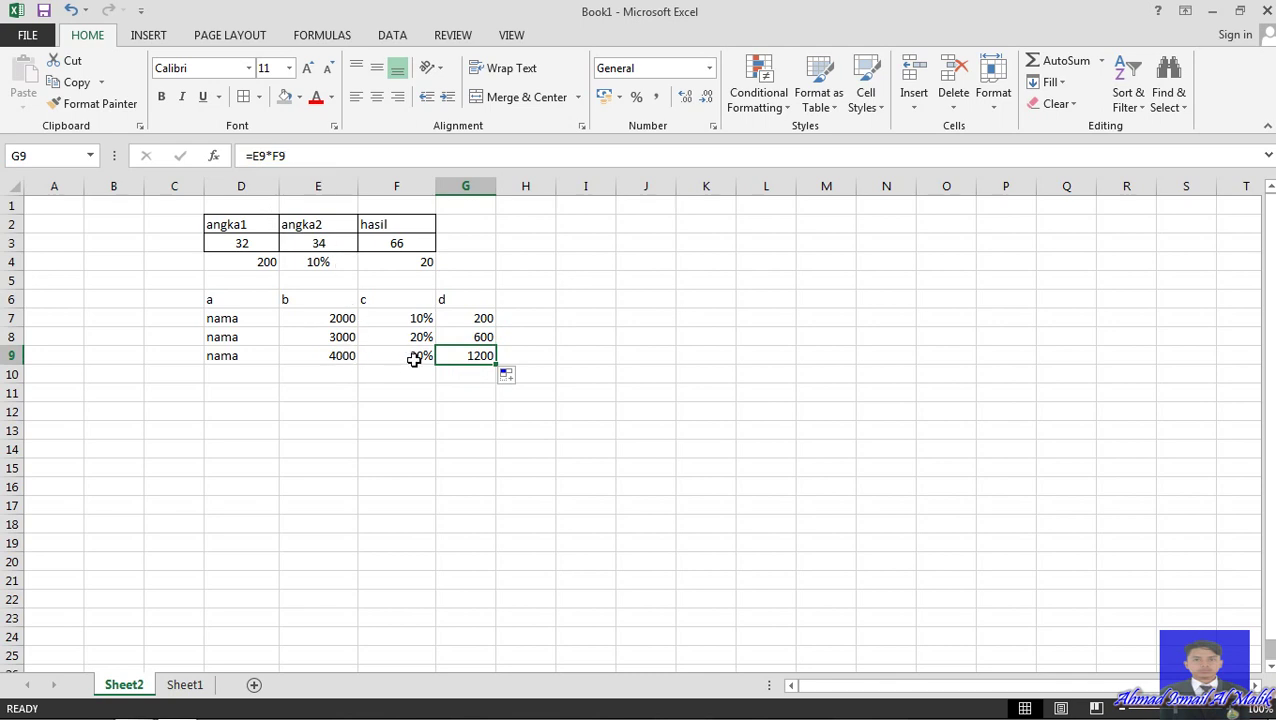
left_click(501, 412)
left_click(467, 318)
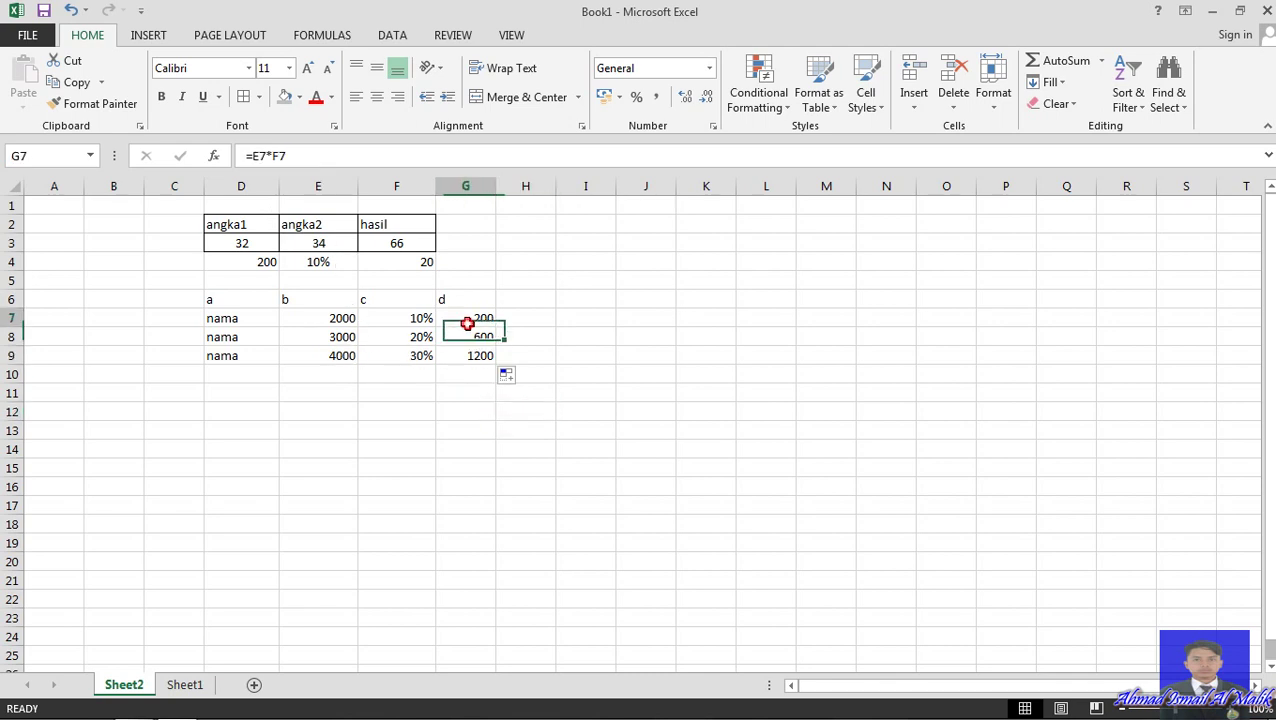
left_click(470, 338)
left_click(474, 357)
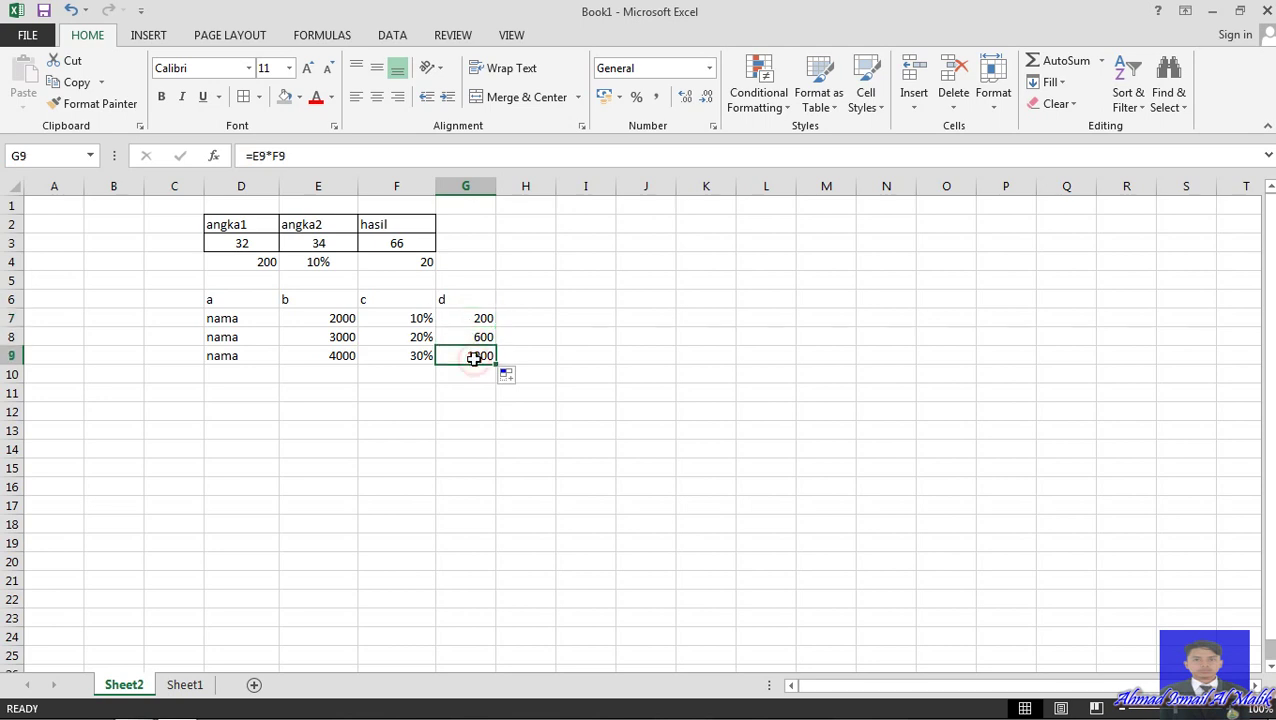
- Try to enter a SUM function in cell G10 and select the range G7:G9 for it
left_click(465, 375)
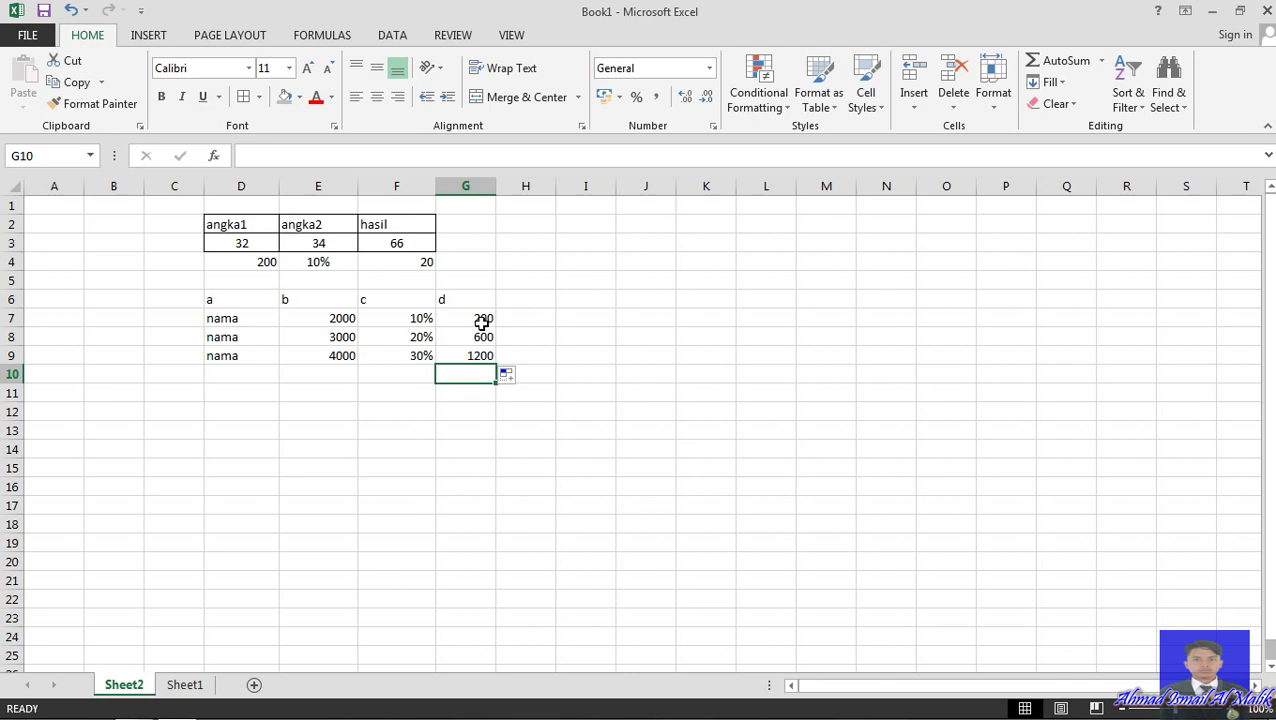
type("=su")
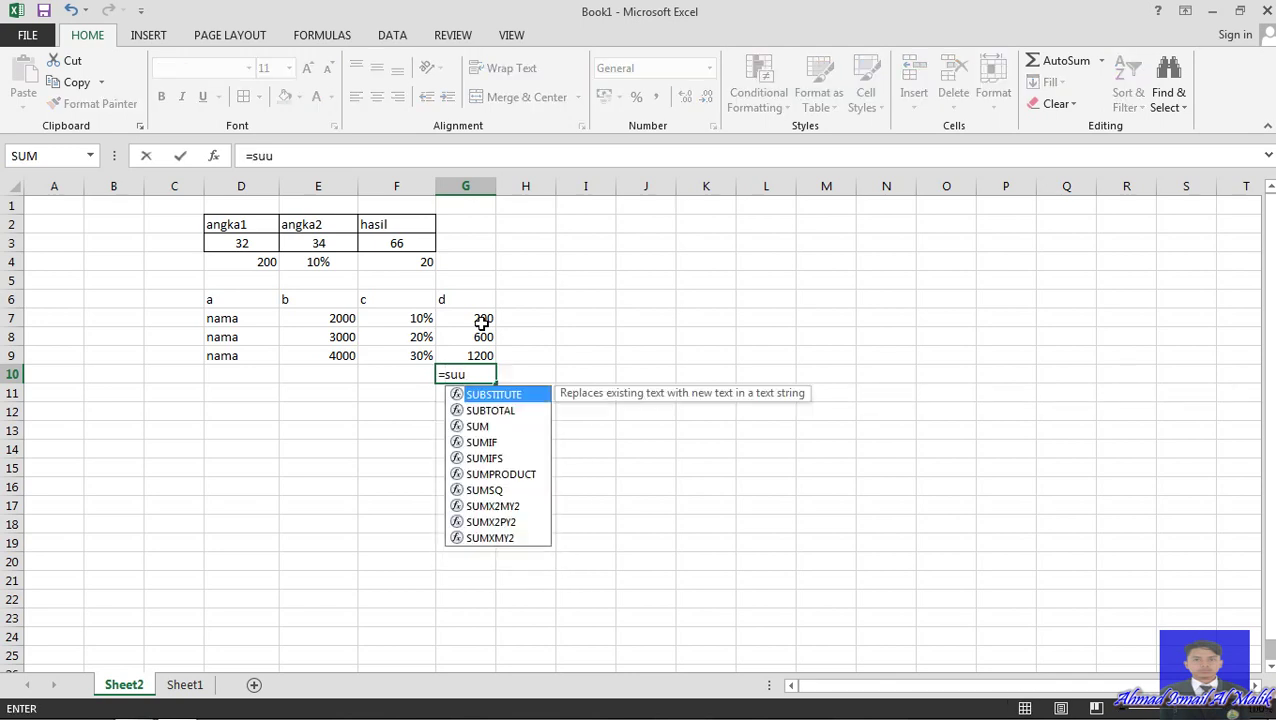
key("Down")
key("Down")
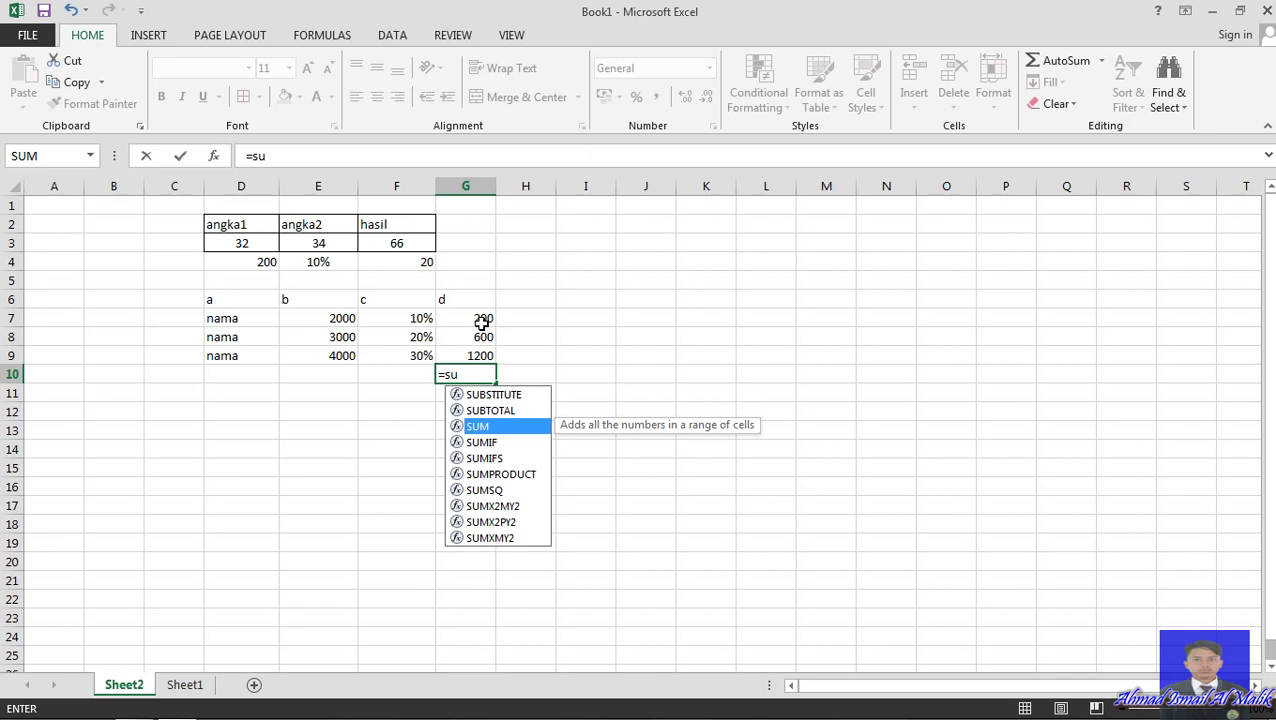
key("Return")
key("Up")
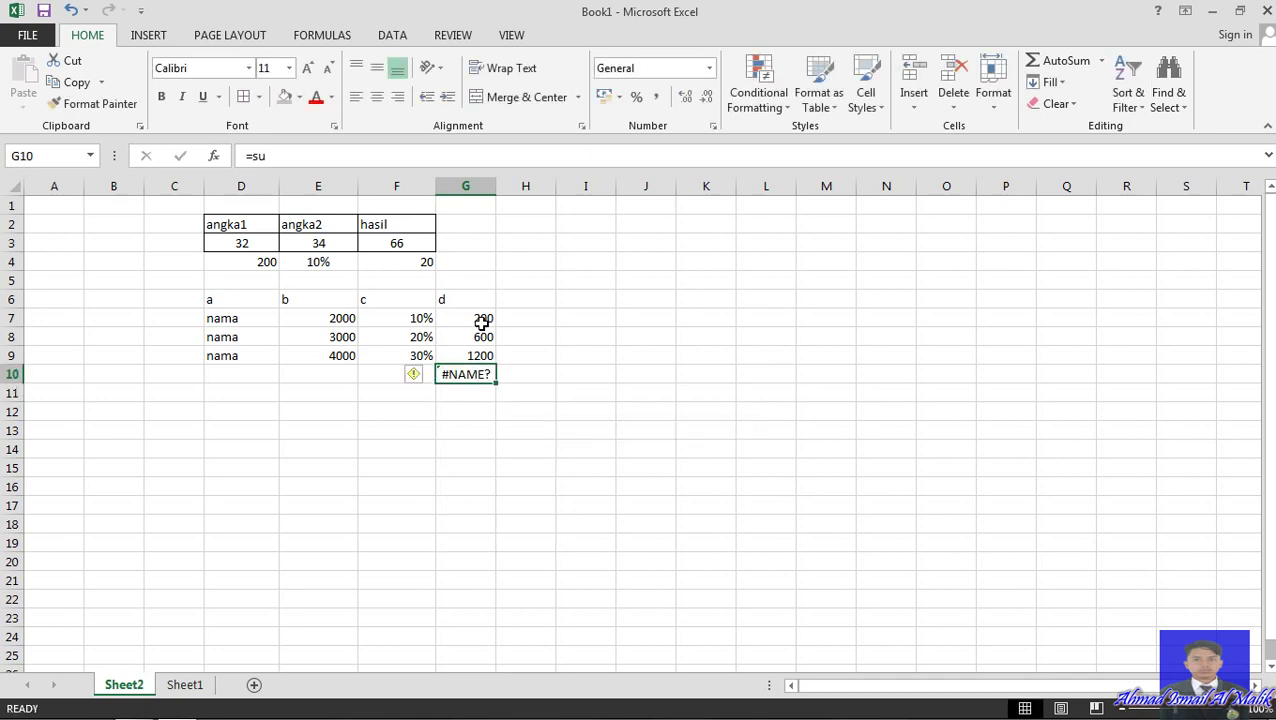
left_click(478, 318)
key("shift+Down")
key("shift+Down")
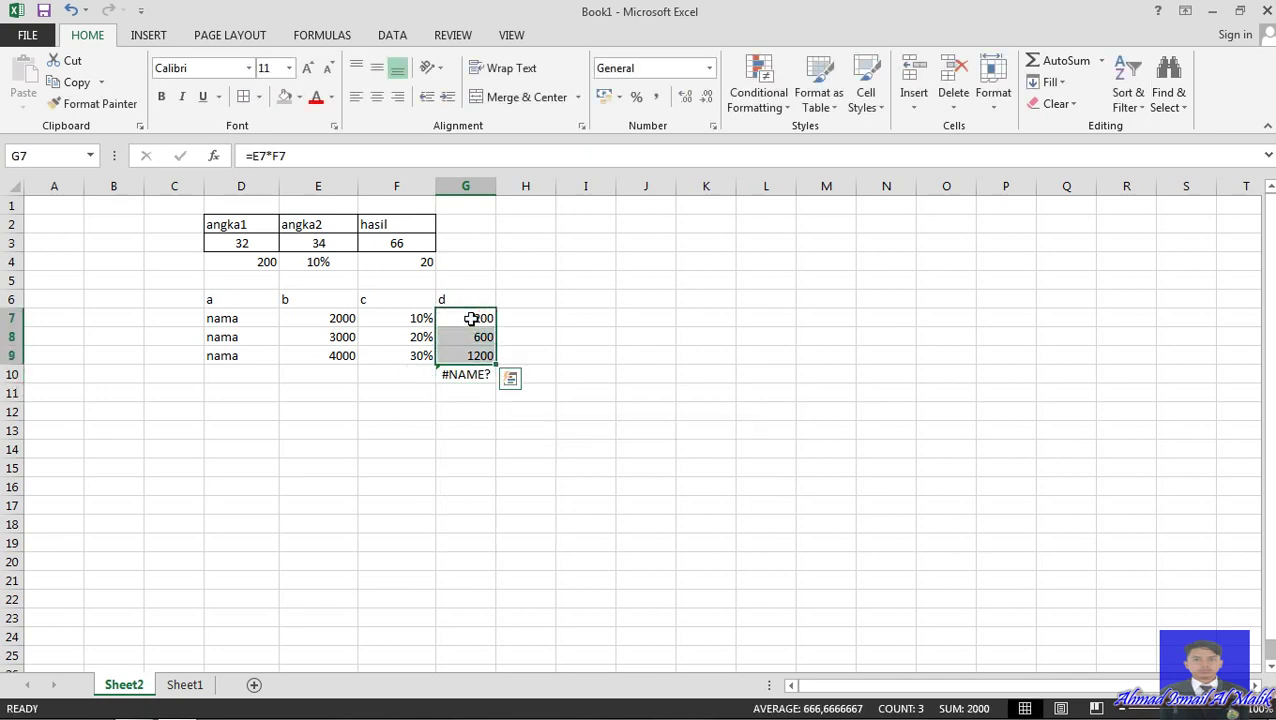
key("Down")
key("Down")
key("Down")
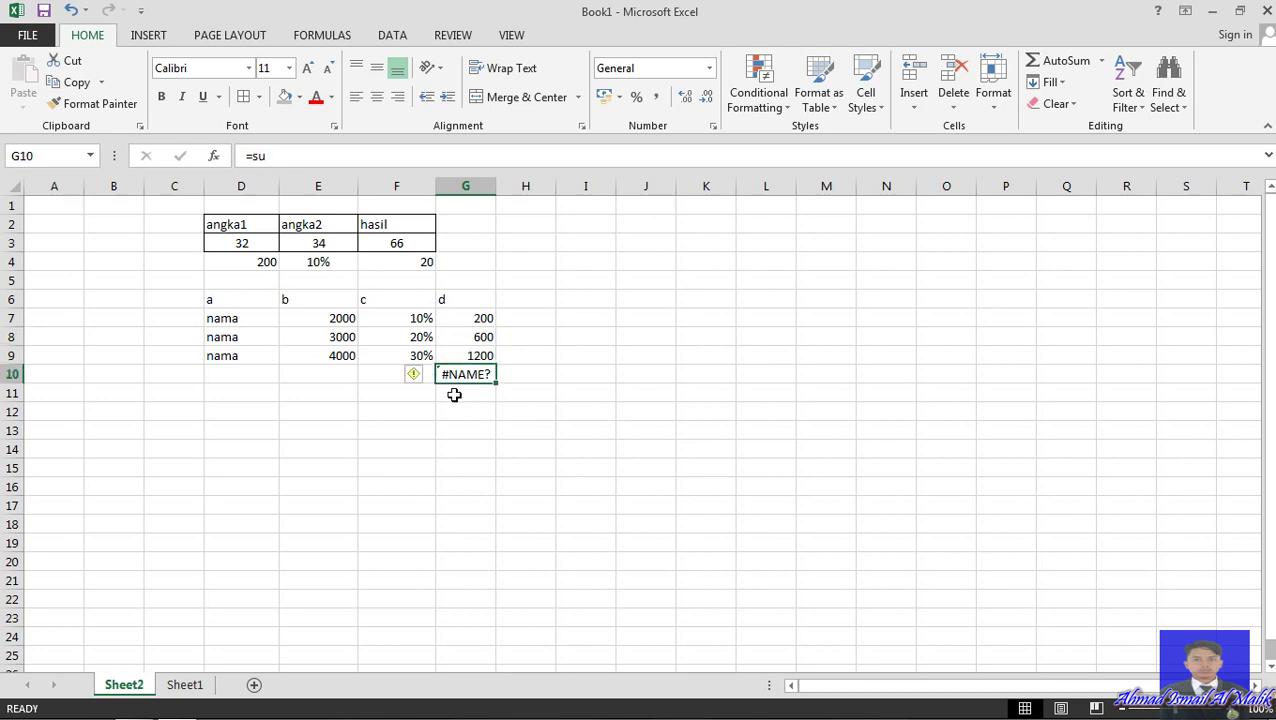
- Try to extend the G10 entry to =sum and pick cells G7 to G9 as its values
left_click(296, 156)
type("m")
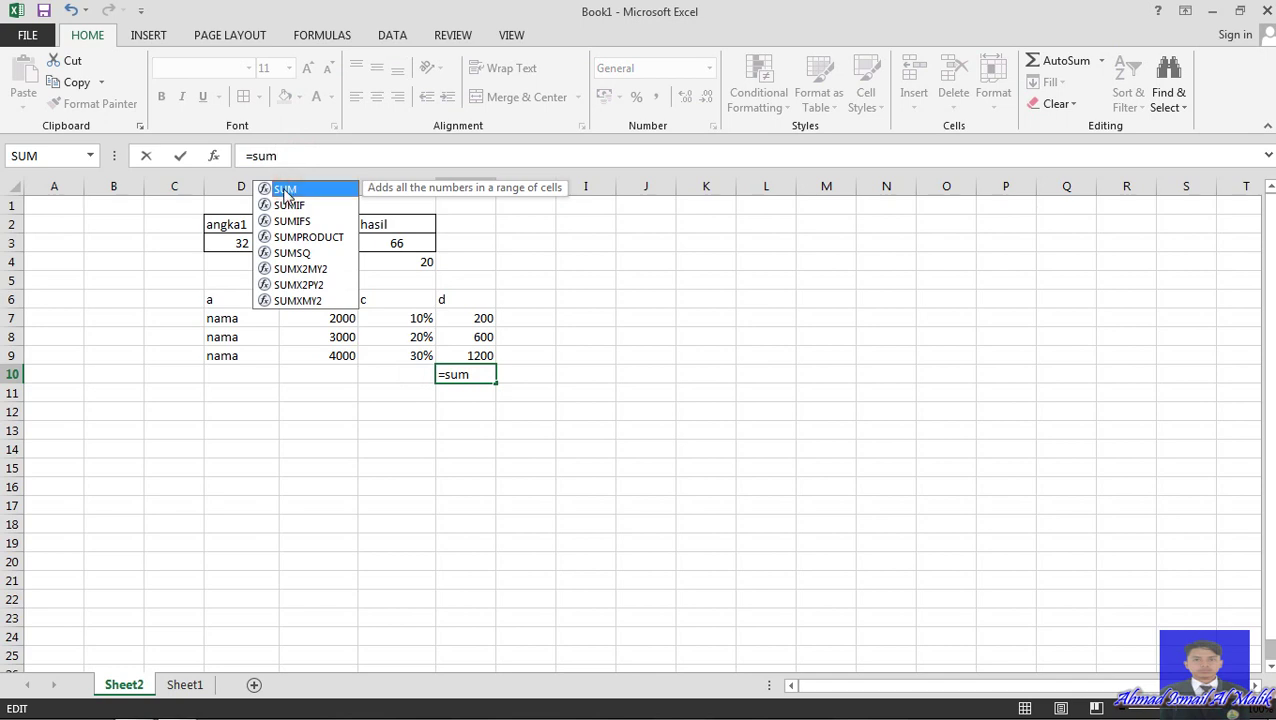
left_click(487, 318)
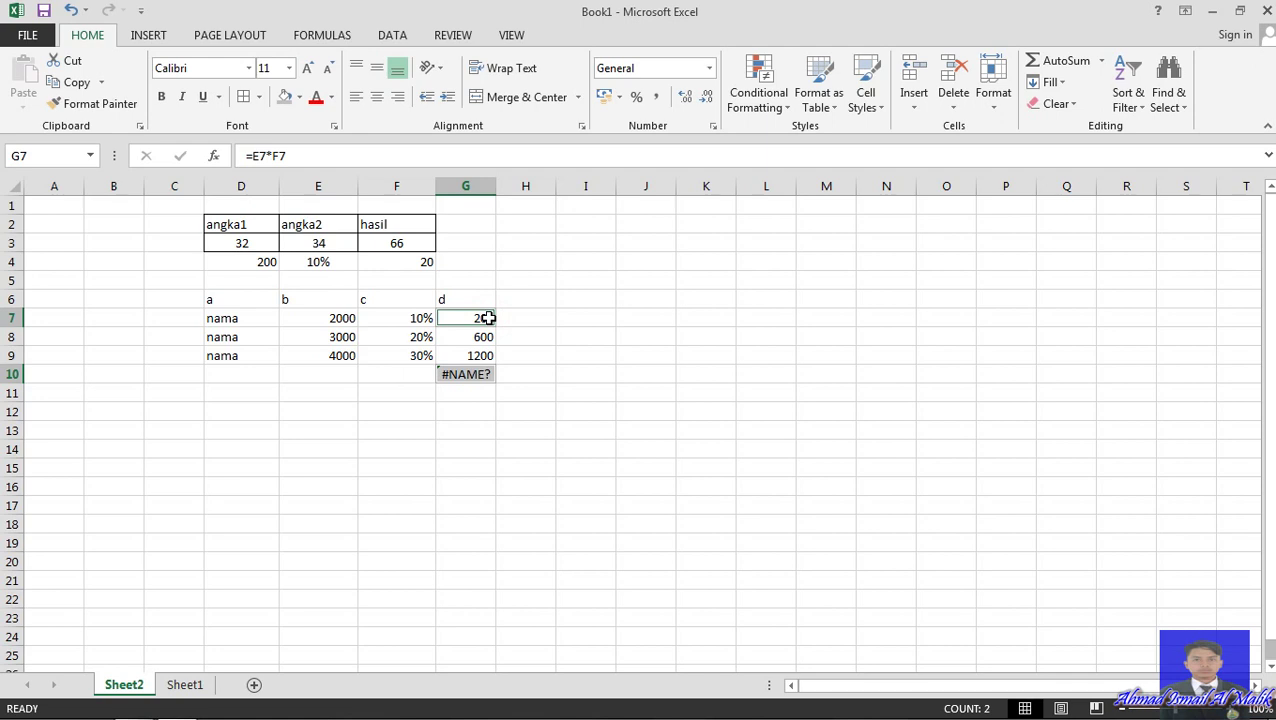
left_click(478, 337)
left_click(472, 318)
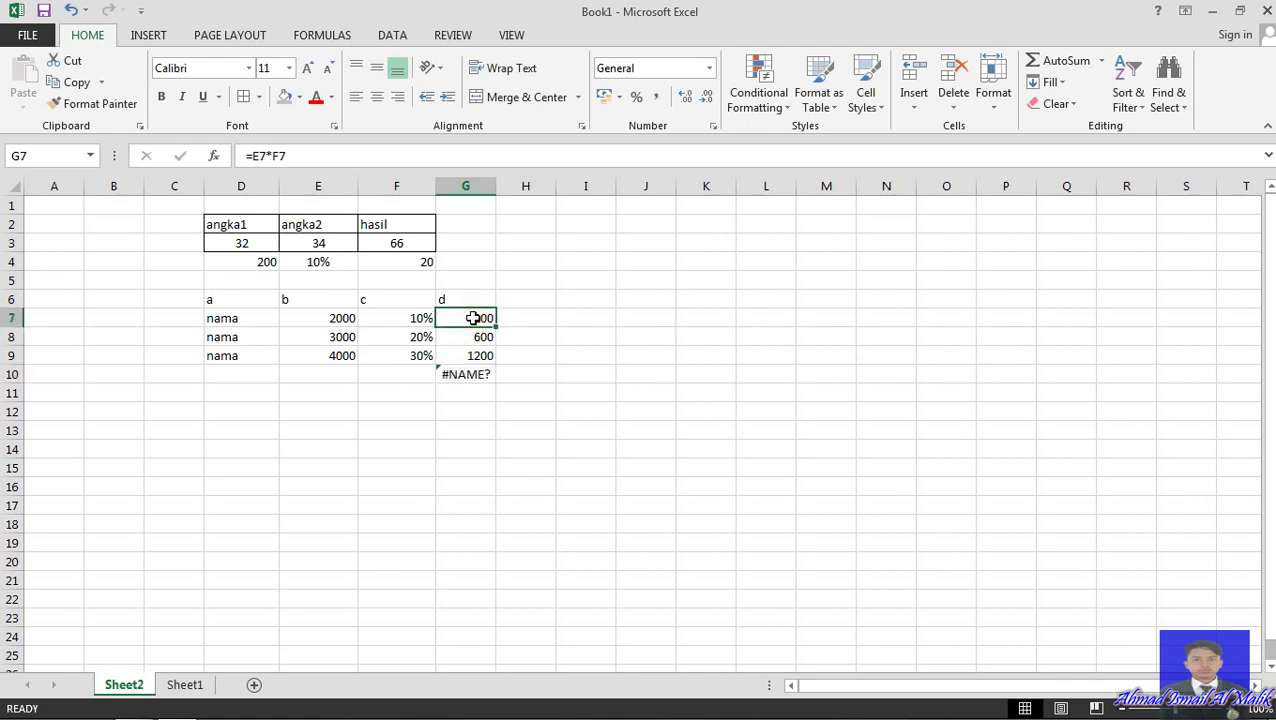
key("shift+Down")
key("shift+Down")
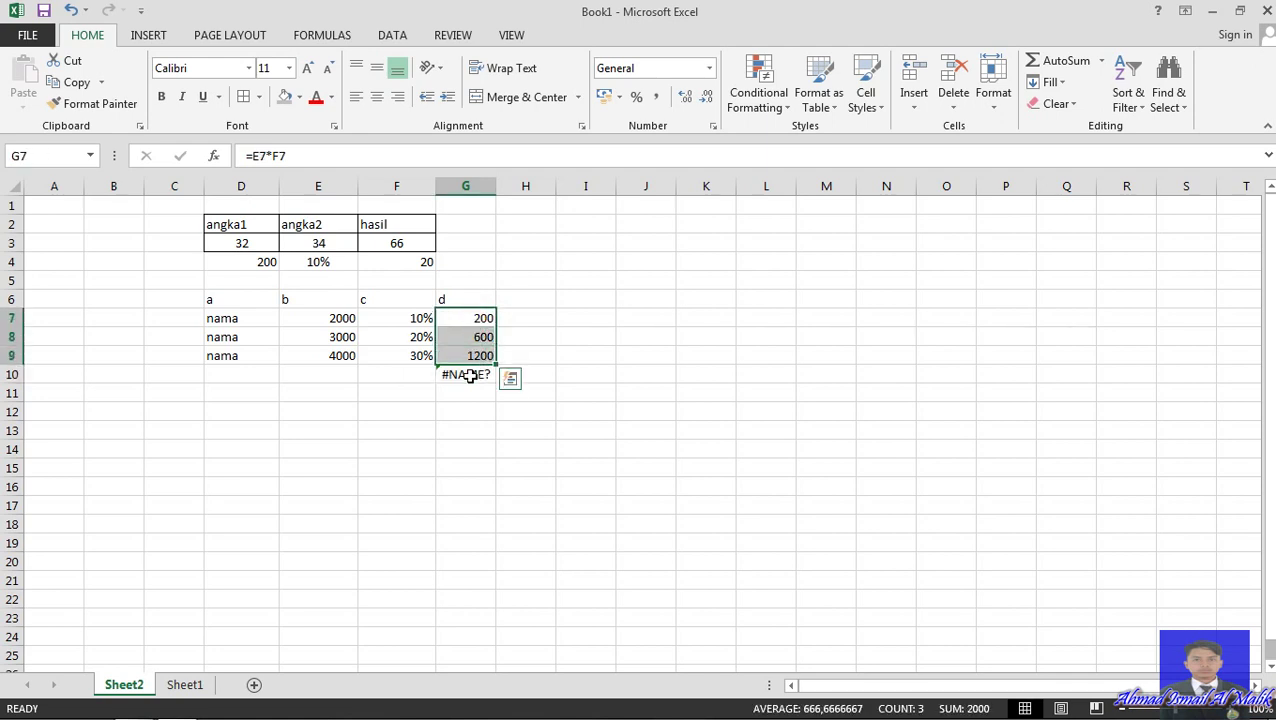
- Replace the entry in cell G10 with a SUM formula that adds G7;G8;G9 as separate arguments
left_click(469, 376)
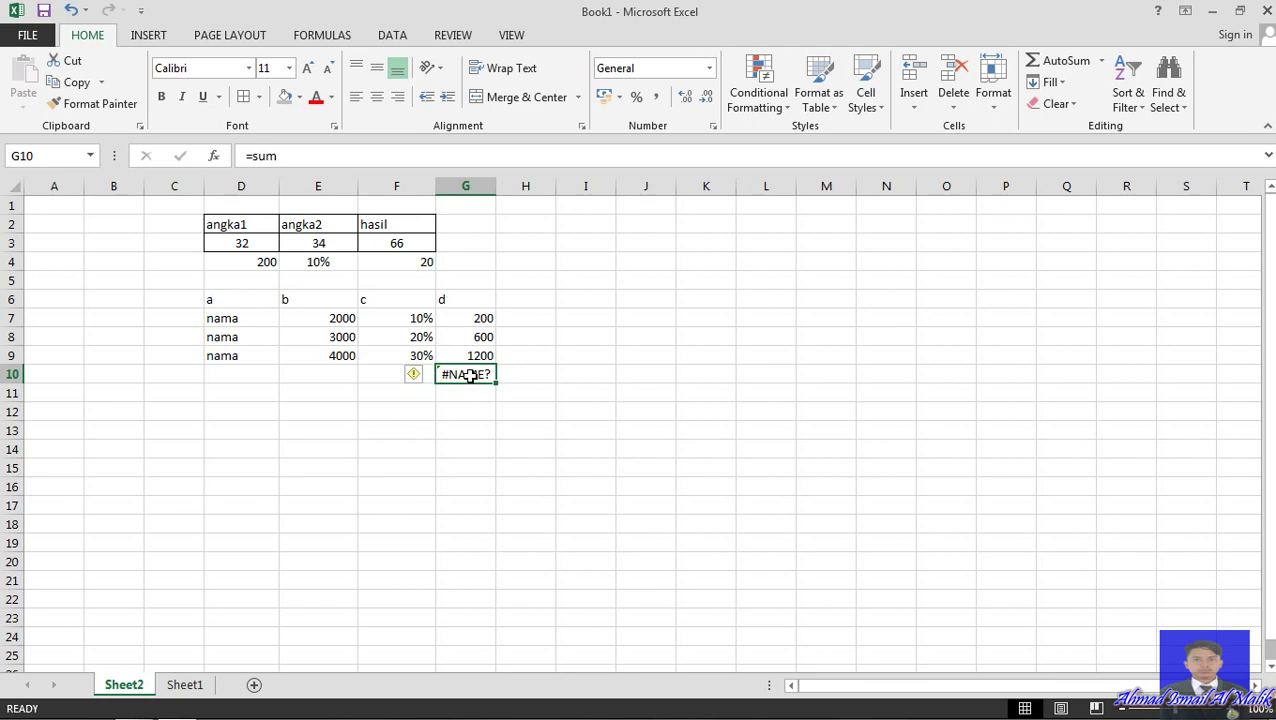
type("=sum")
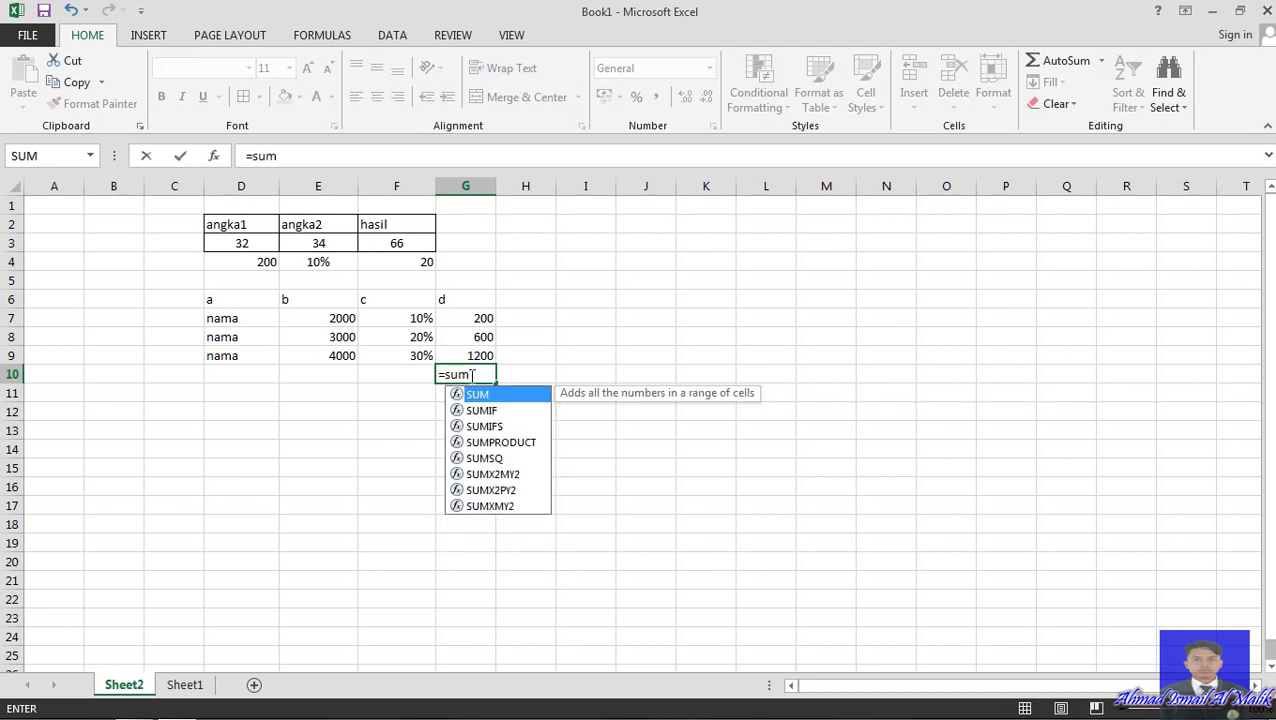
key("Tab")
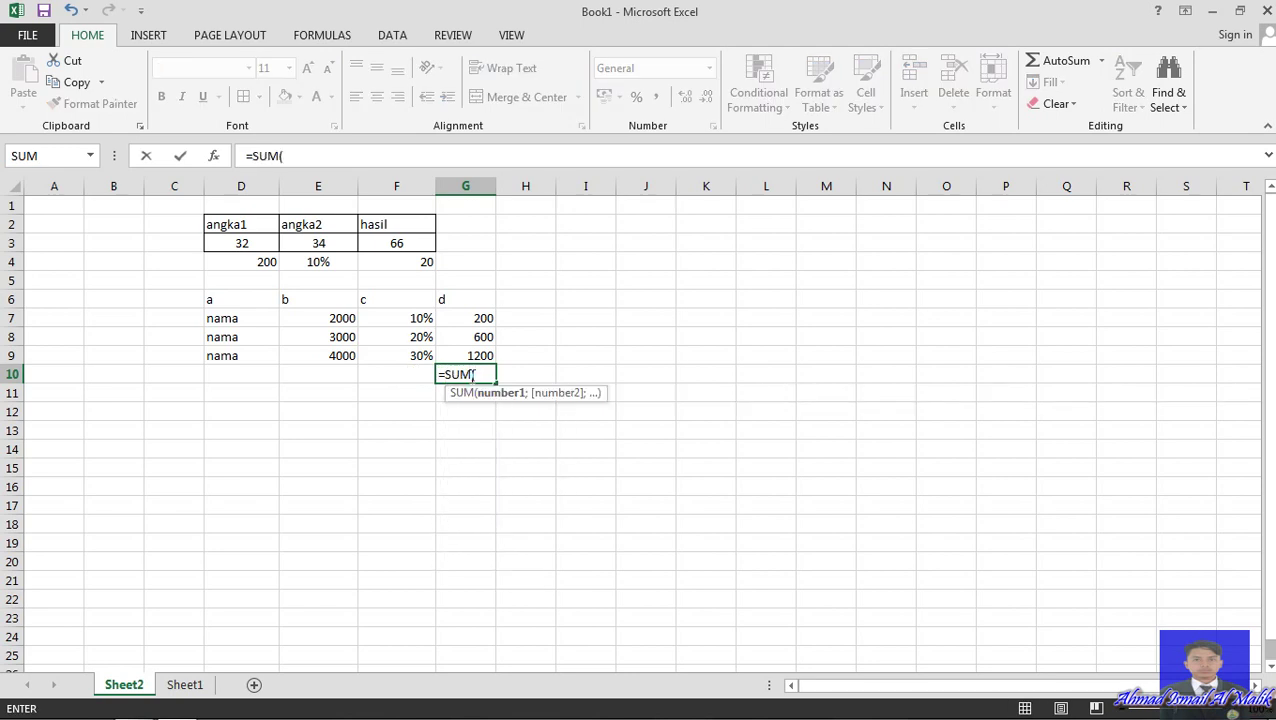
left_click(483, 320)
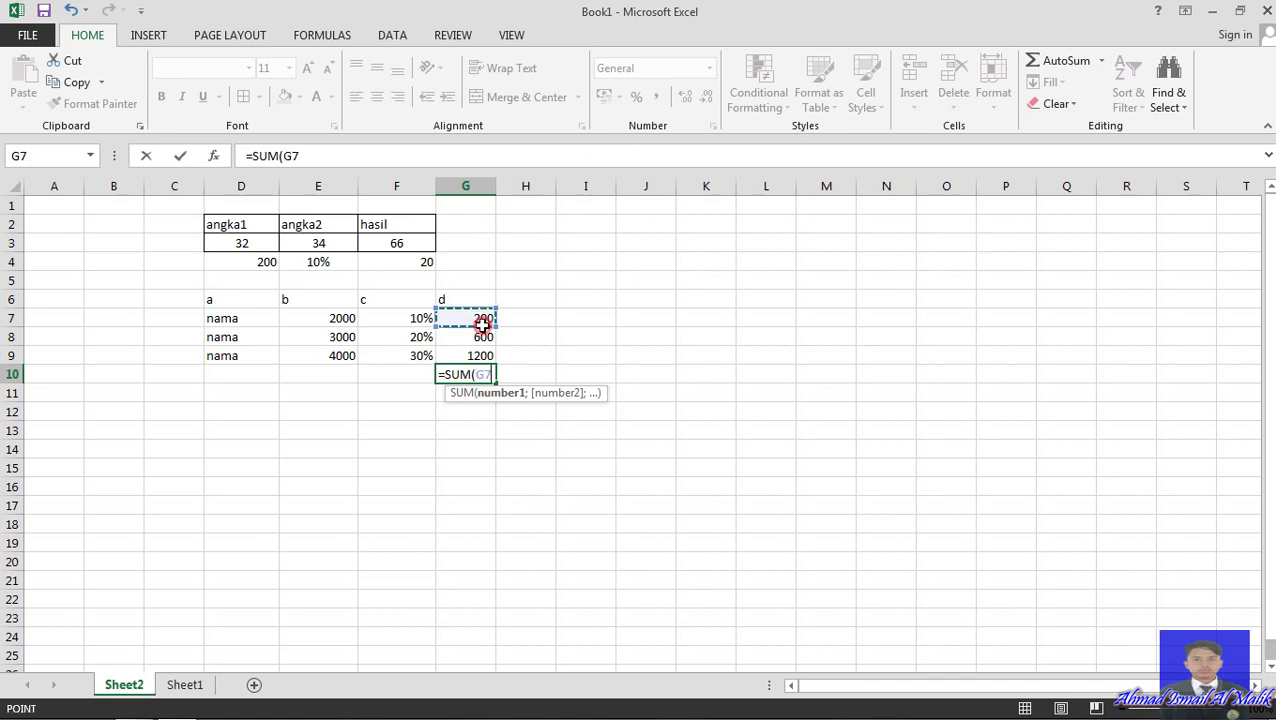
left_click(483, 338)
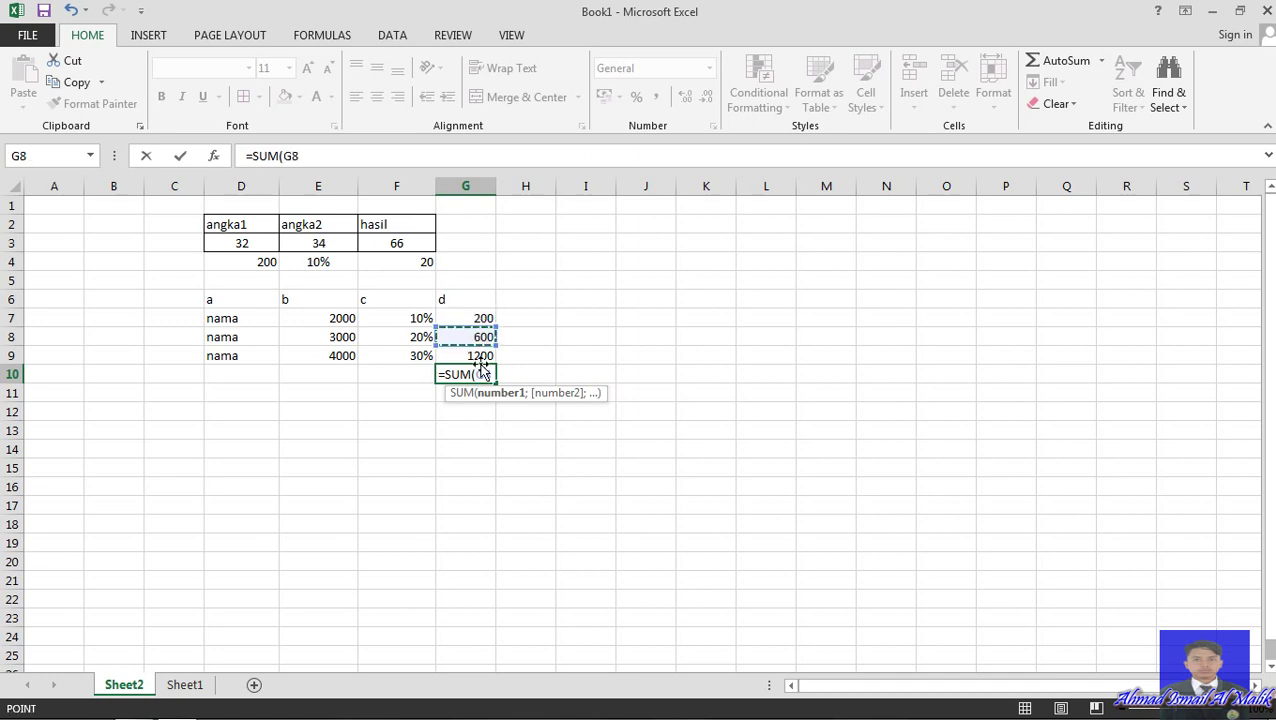
left_click(470, 318)
type(";")
left_click(470, 336)
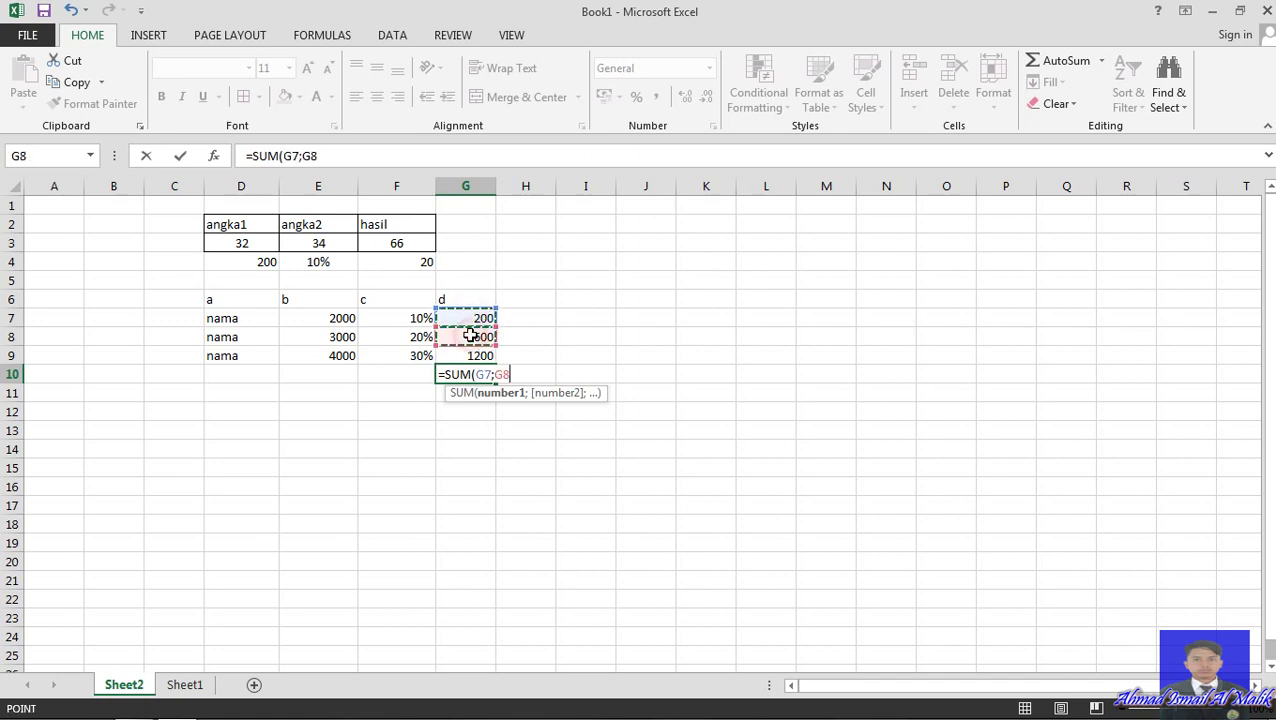
type(";")
left_click(470, 355)
key("Return")
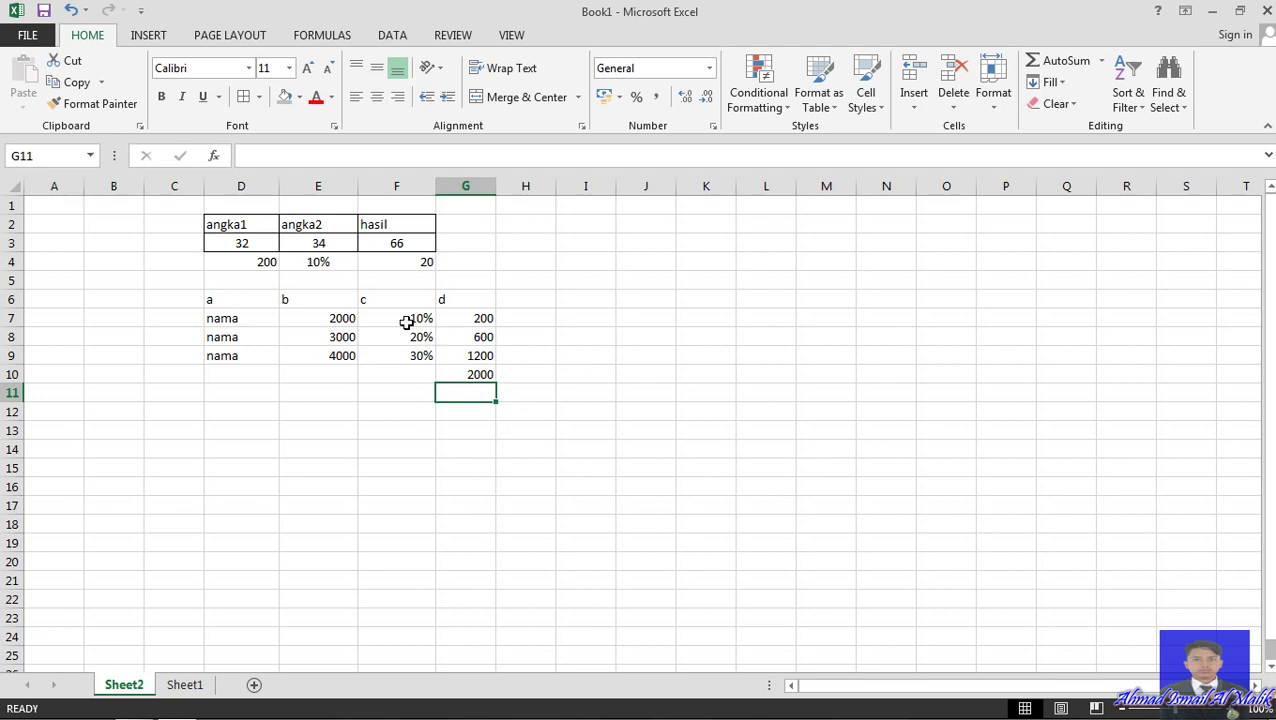
- Enter the multiplication formula =F7*E7 in the empty cell J7
left_click(340, 318)
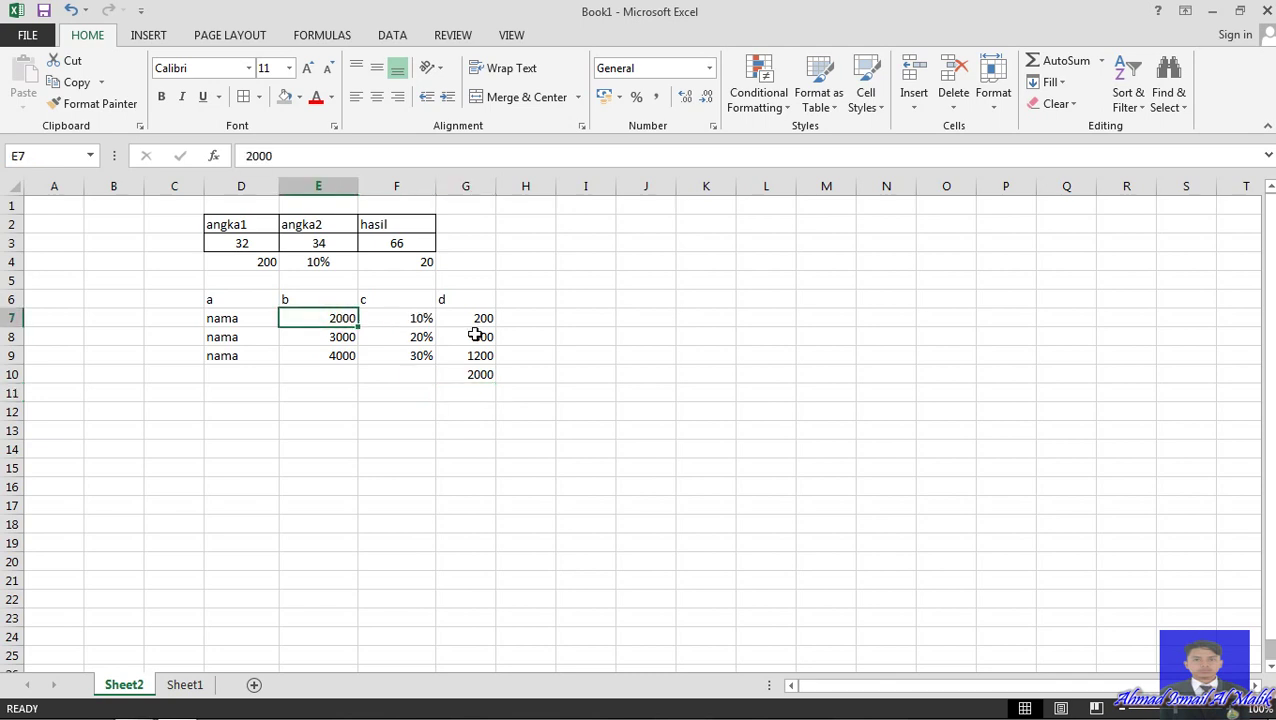
left_click(637, 303)
left_click(643, 331)
left_click(639, 313)
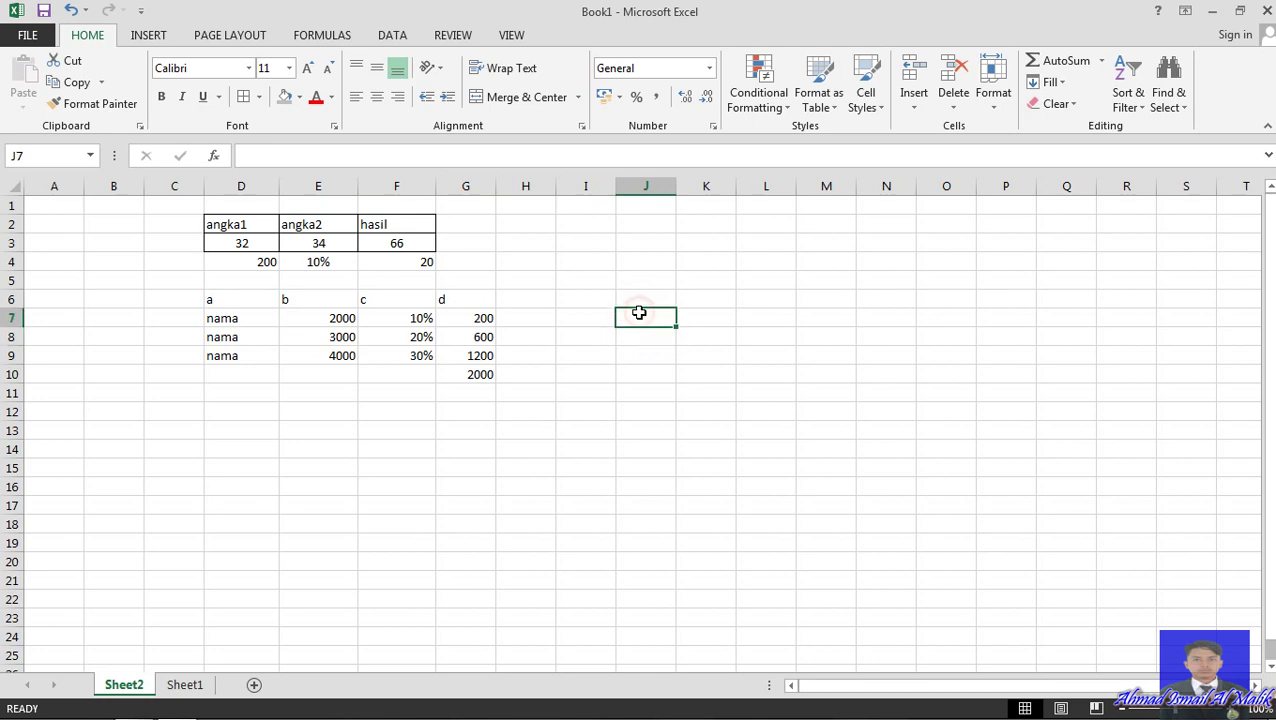
type("=")
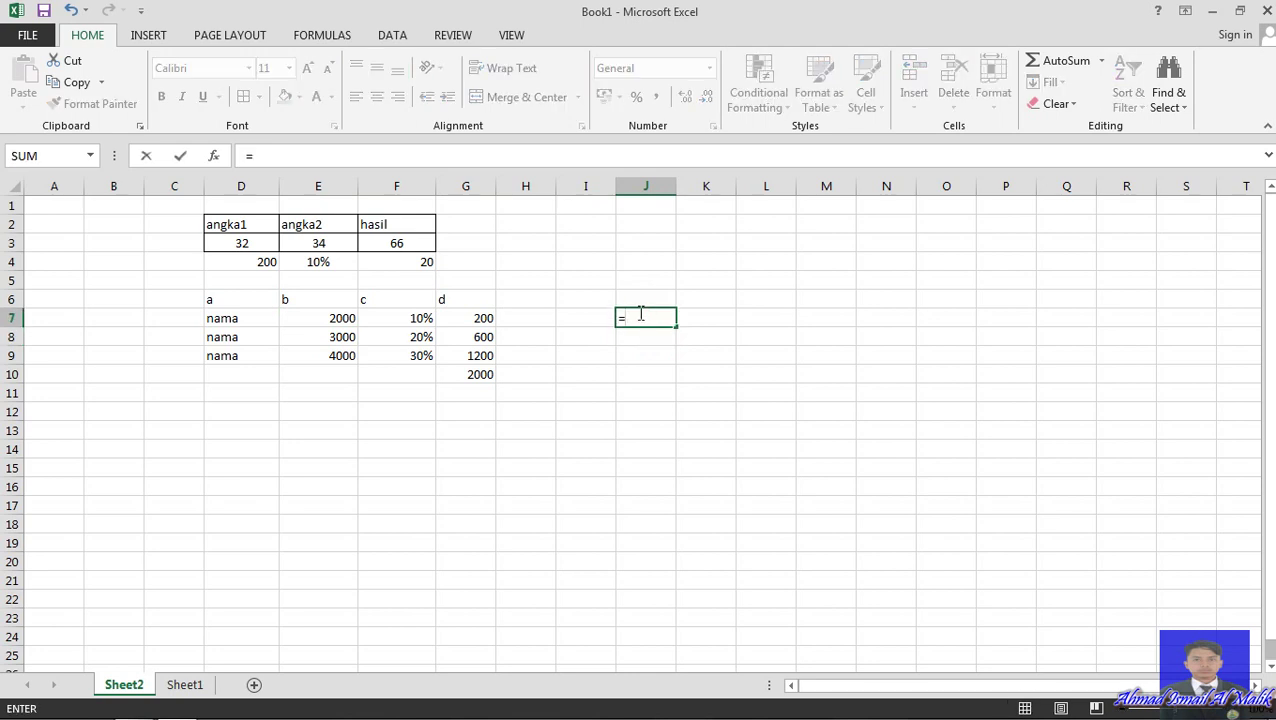
left_click_drag(419, 318, 402, 358)
key("BackSpace")
key("BackSpace")
key("BackSpace")
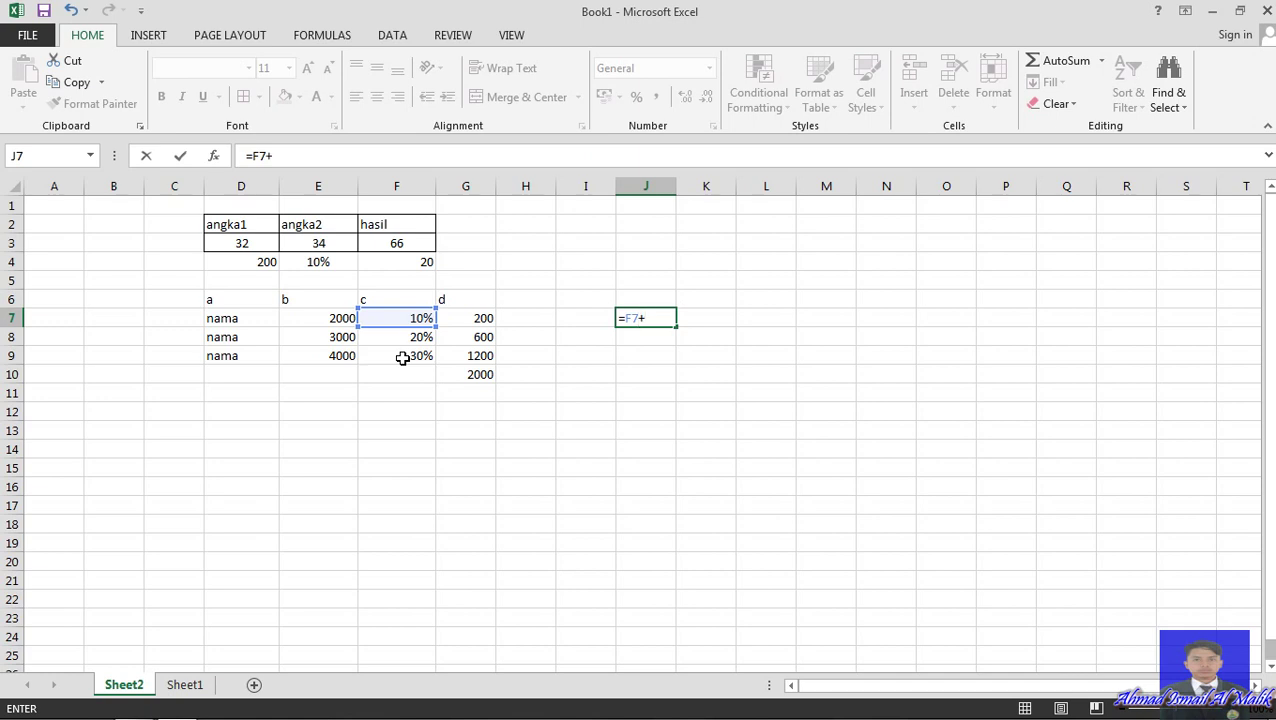
type("*")
left_click(323, 319)
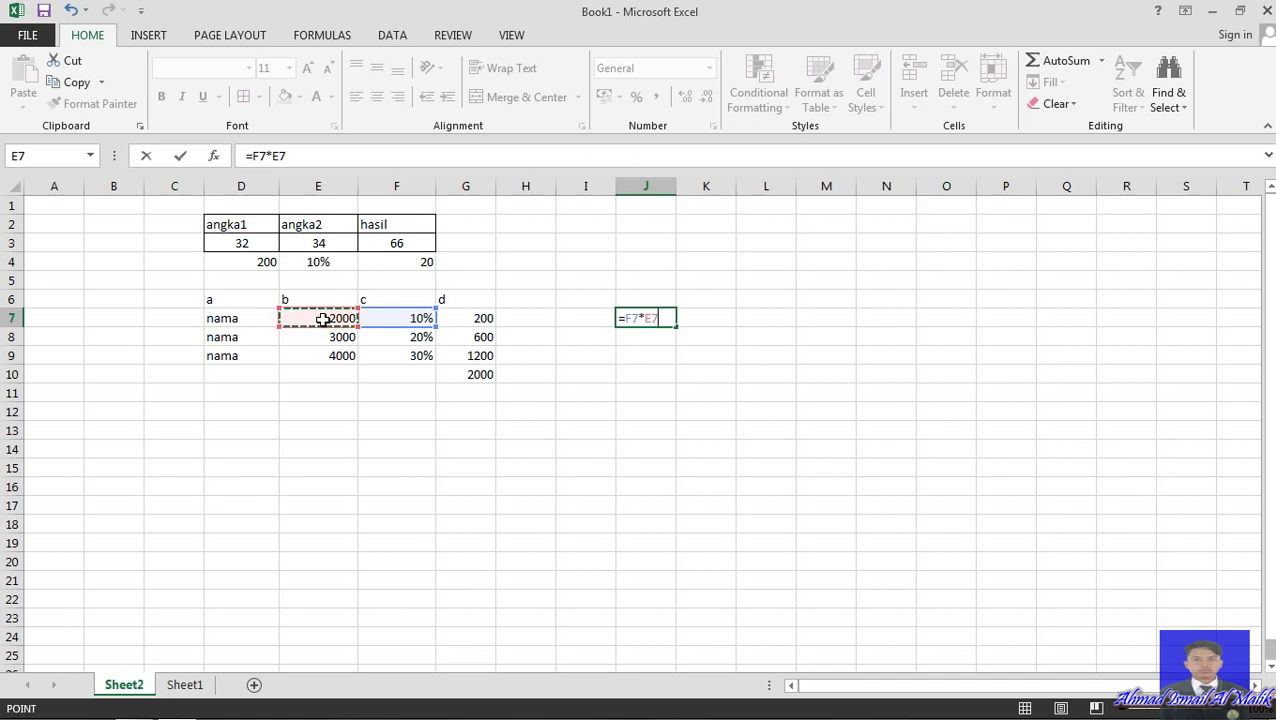
key("Return")
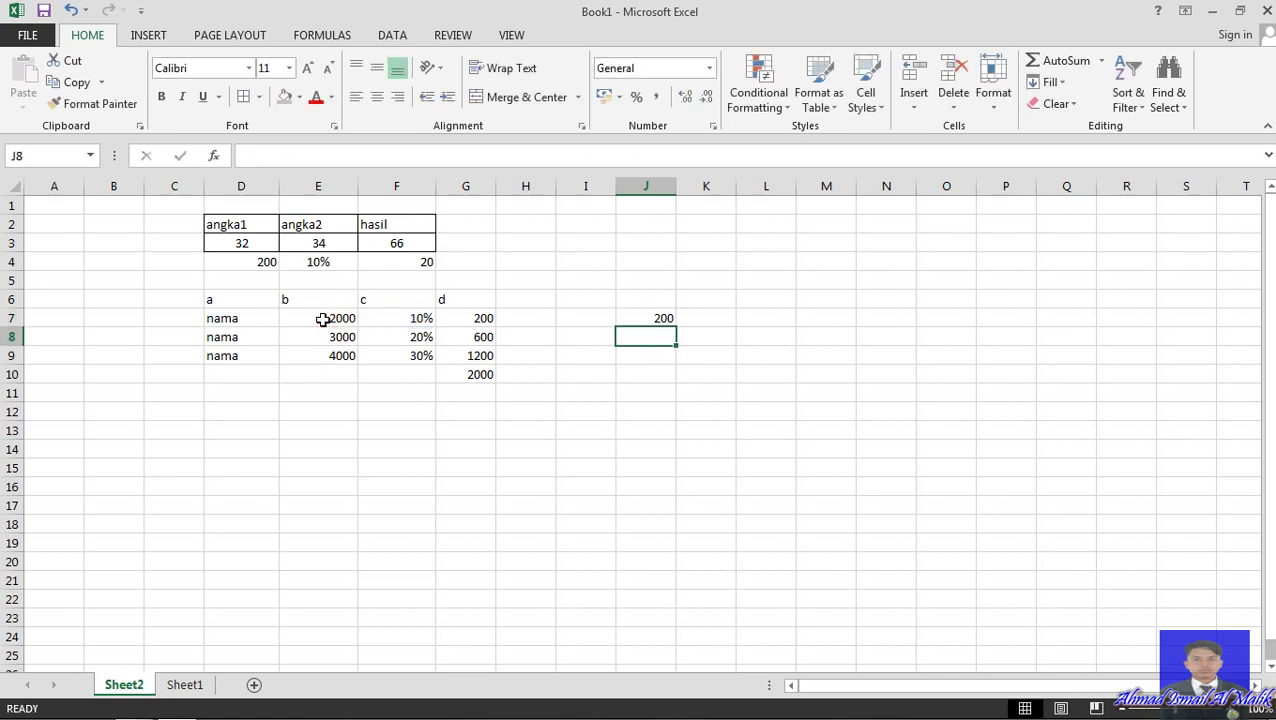
- Fill the J7 formula down through cell J9 and check the copied formula in J8
key("Up")
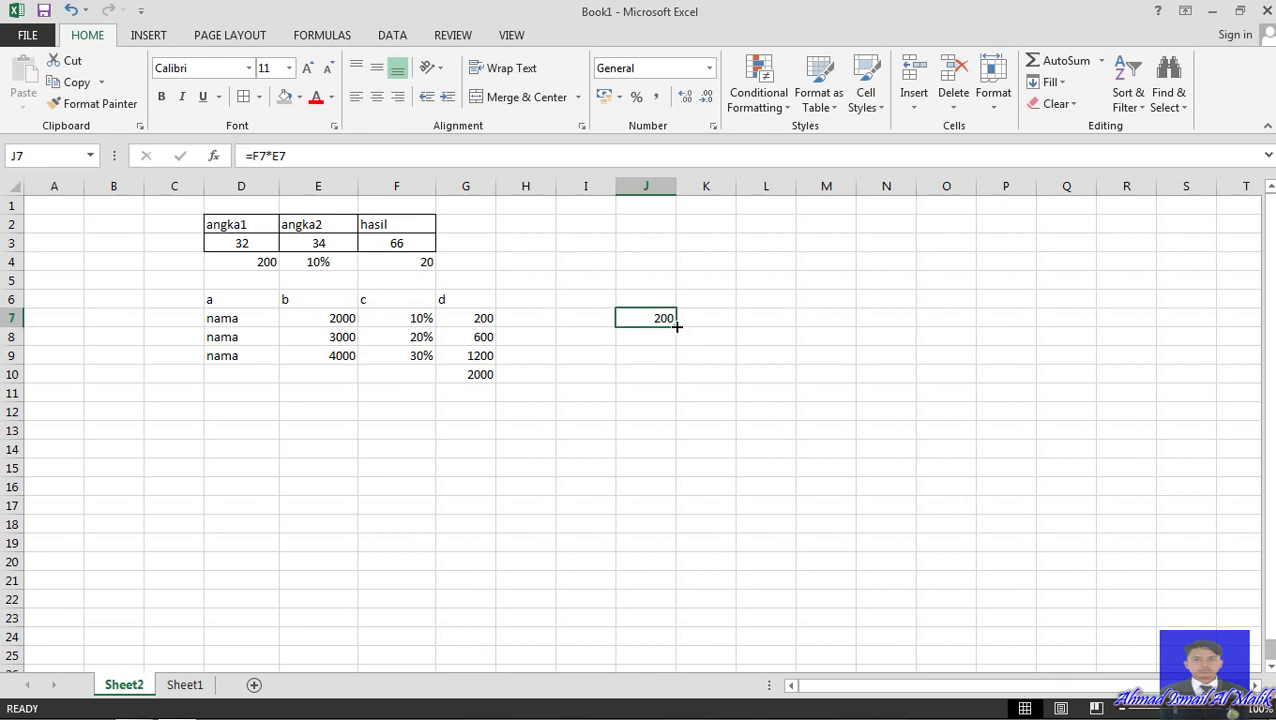
left_click_drag(676, 325, 678, 362)
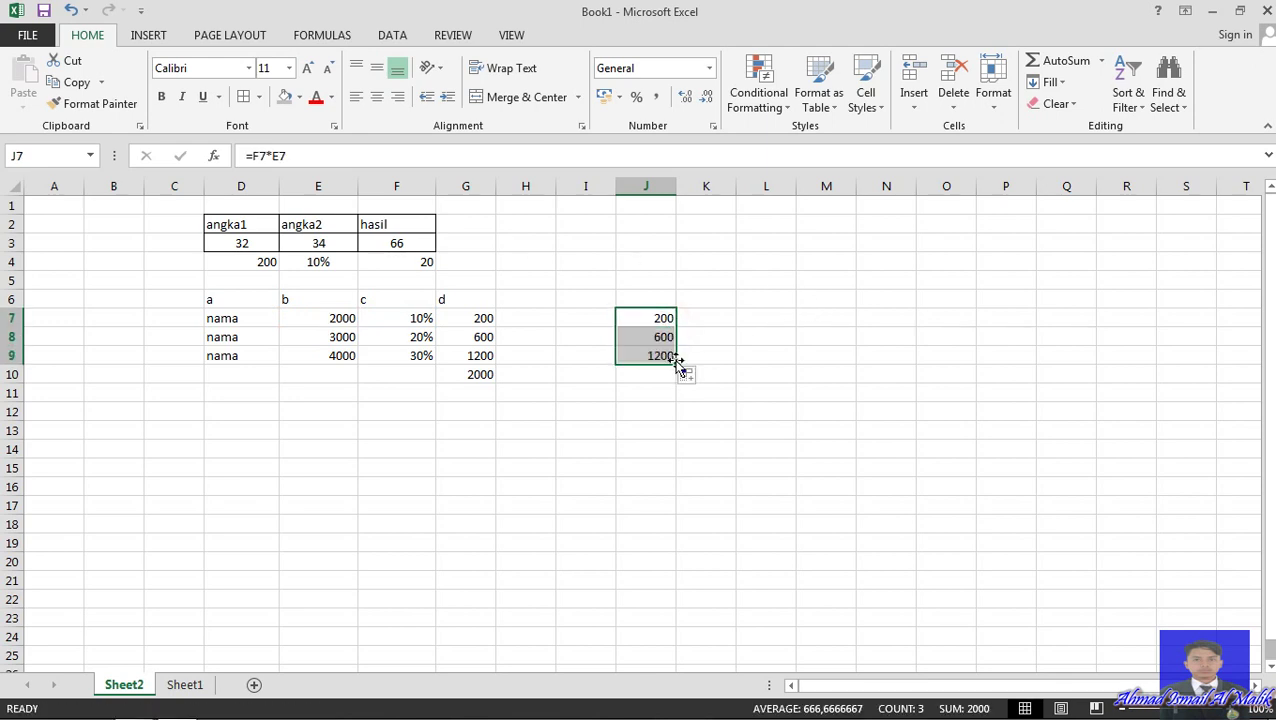
left_click(638, 338)
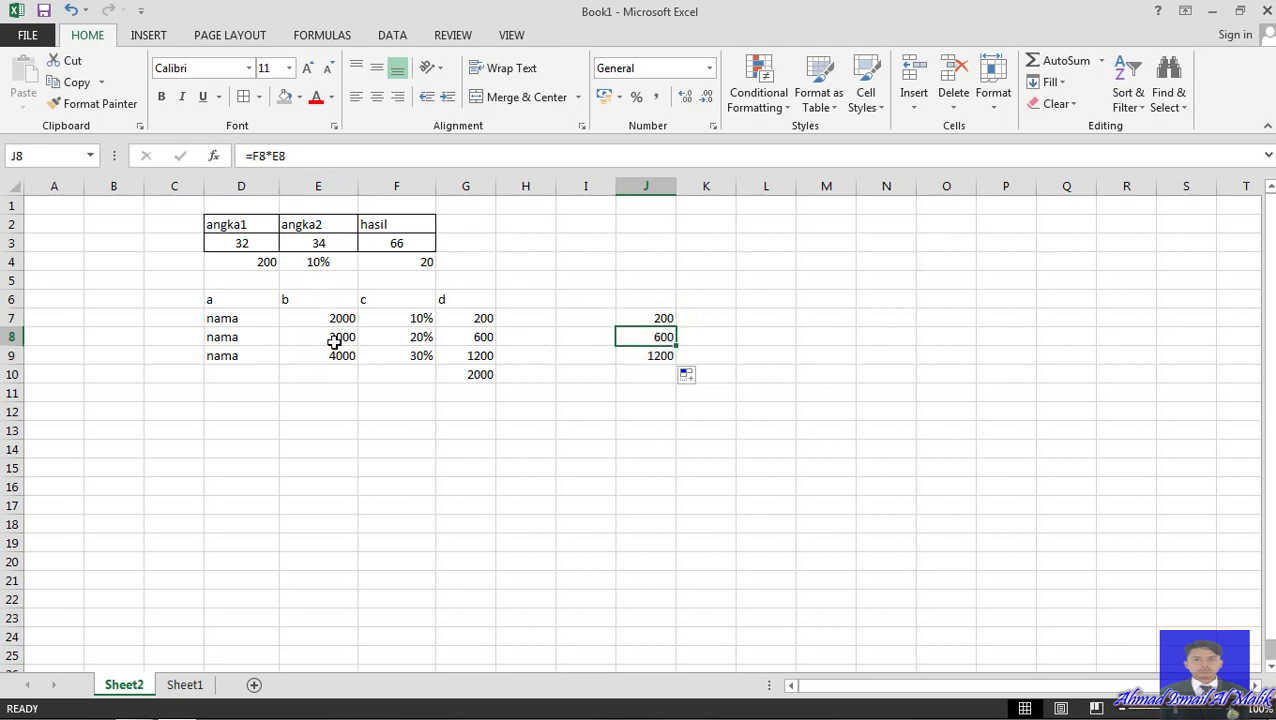
- Enter a SUM formula in cell J10 that totals the range J7:J9
left_click(645, 390)
left_click(646, 374)
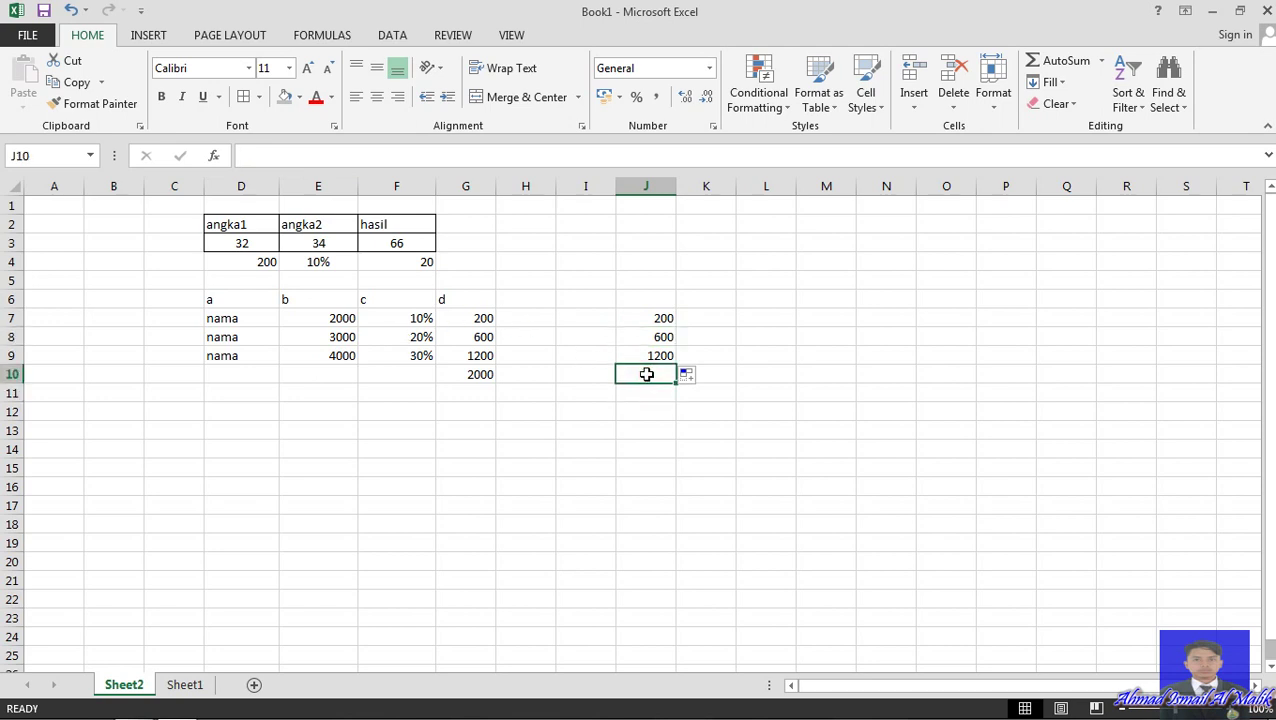
type("=sum")
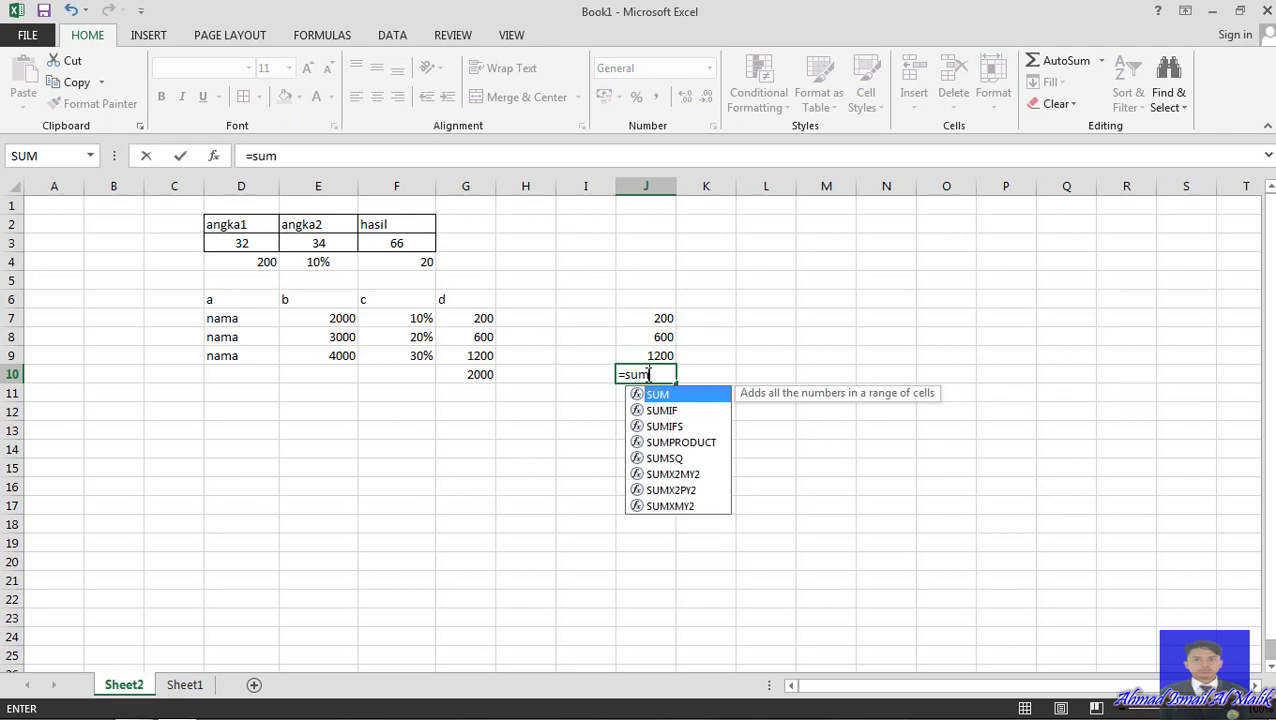
key("Tab")
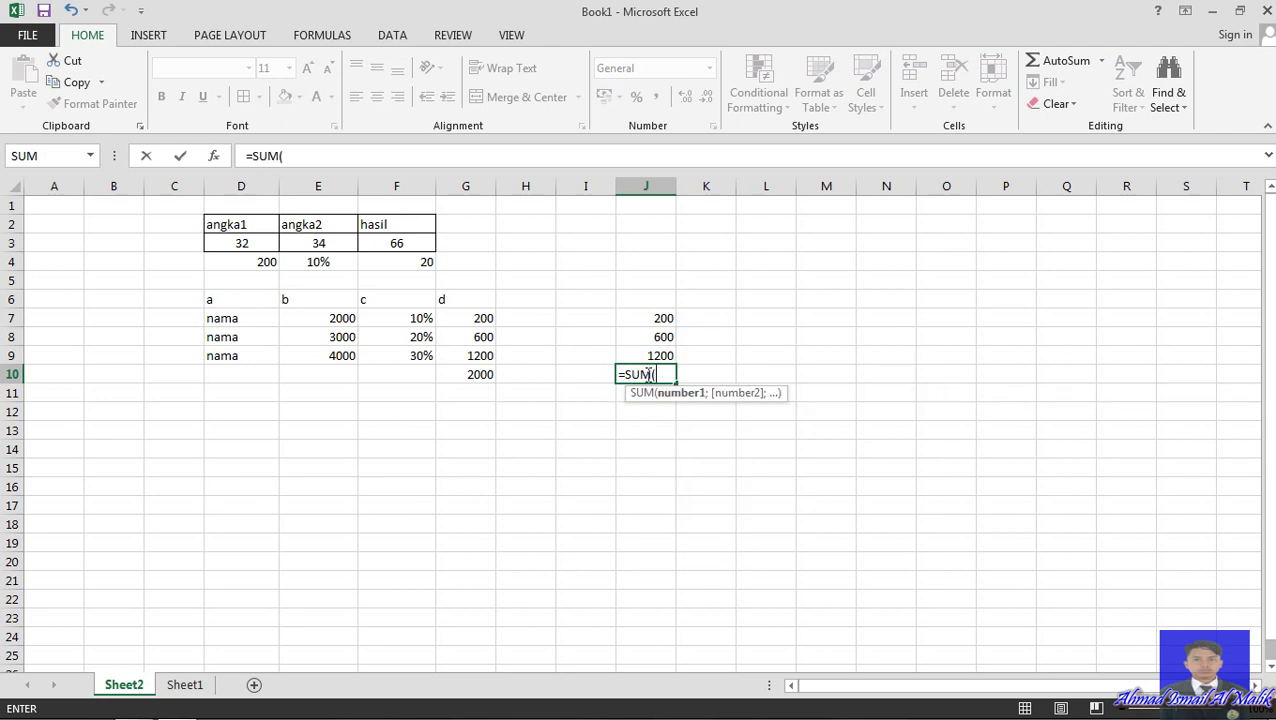
left_click(666, 319)
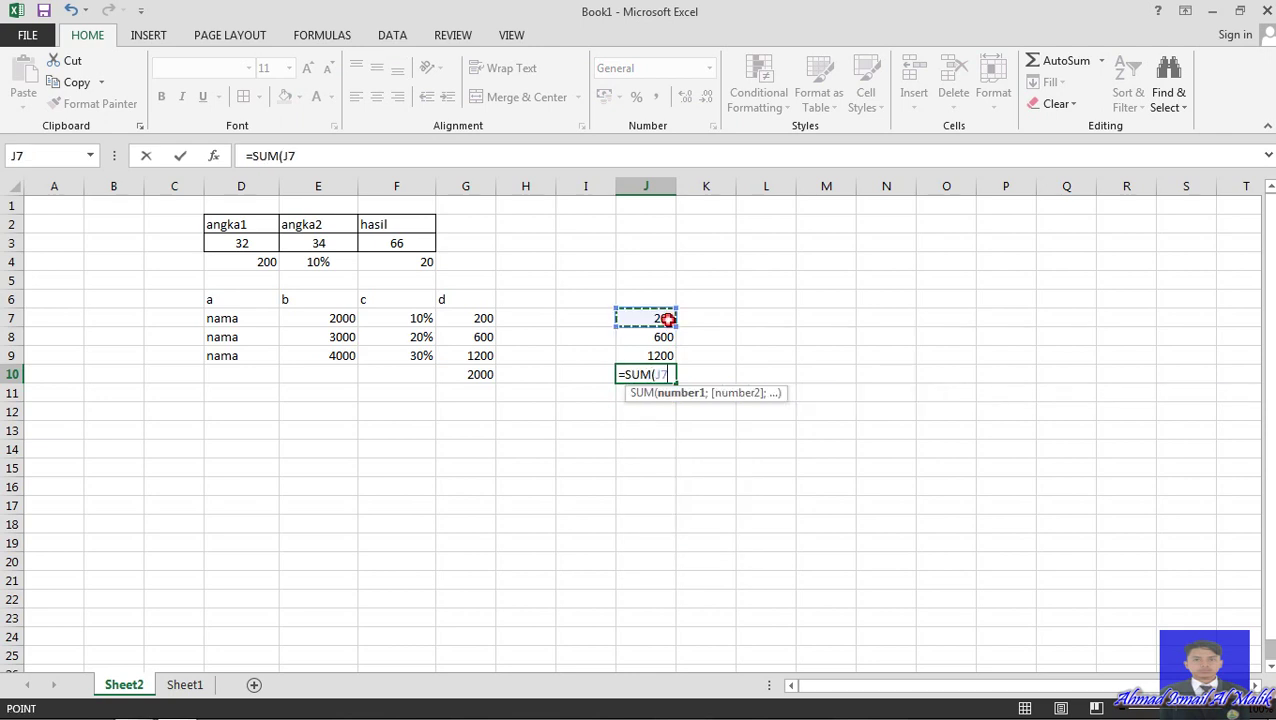
key("shift+Down")
key("shift+Down")
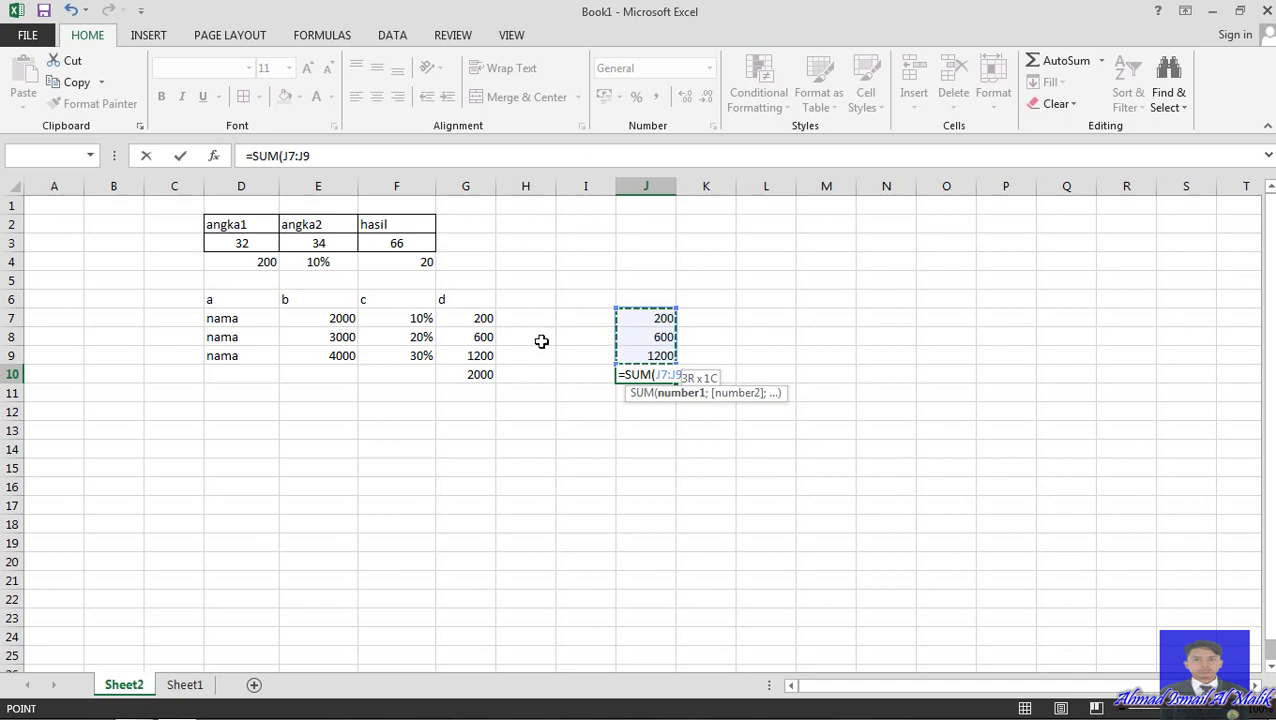
key("Return")
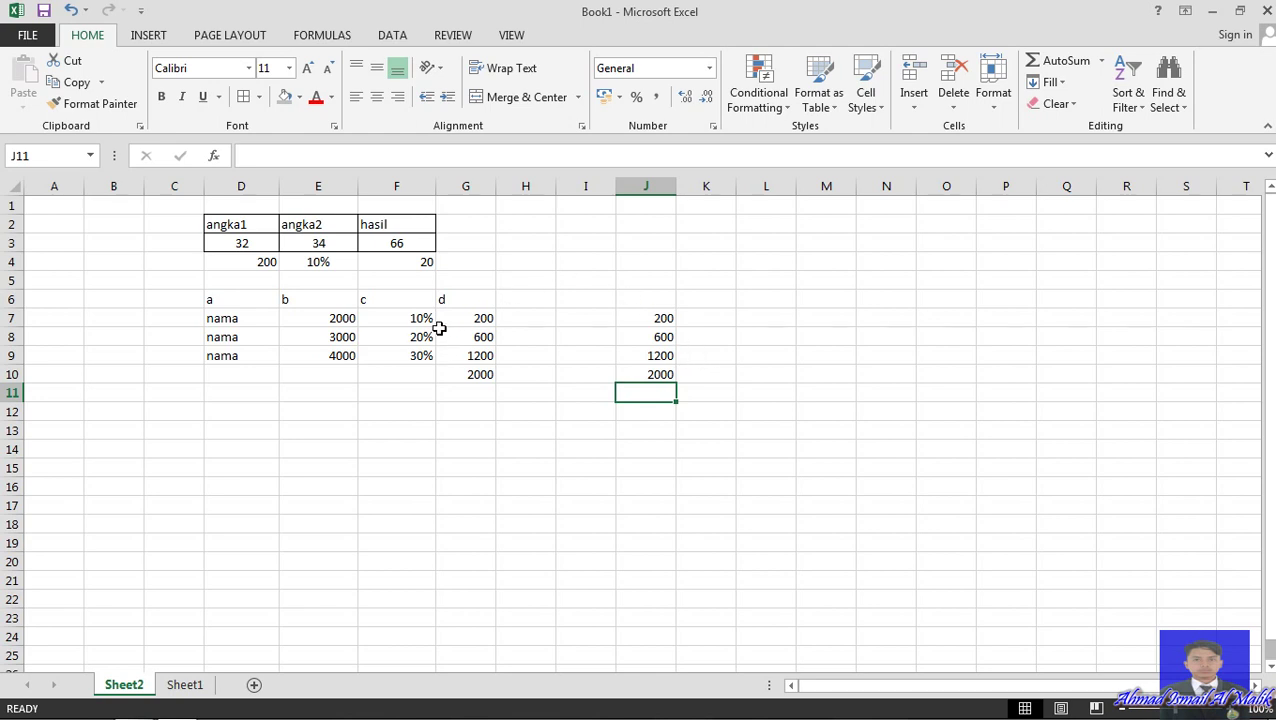
- Test how the formulas recalculate by setting the percentage in F7 to 5%, 20% and back to 10%
left_click(413, 315)
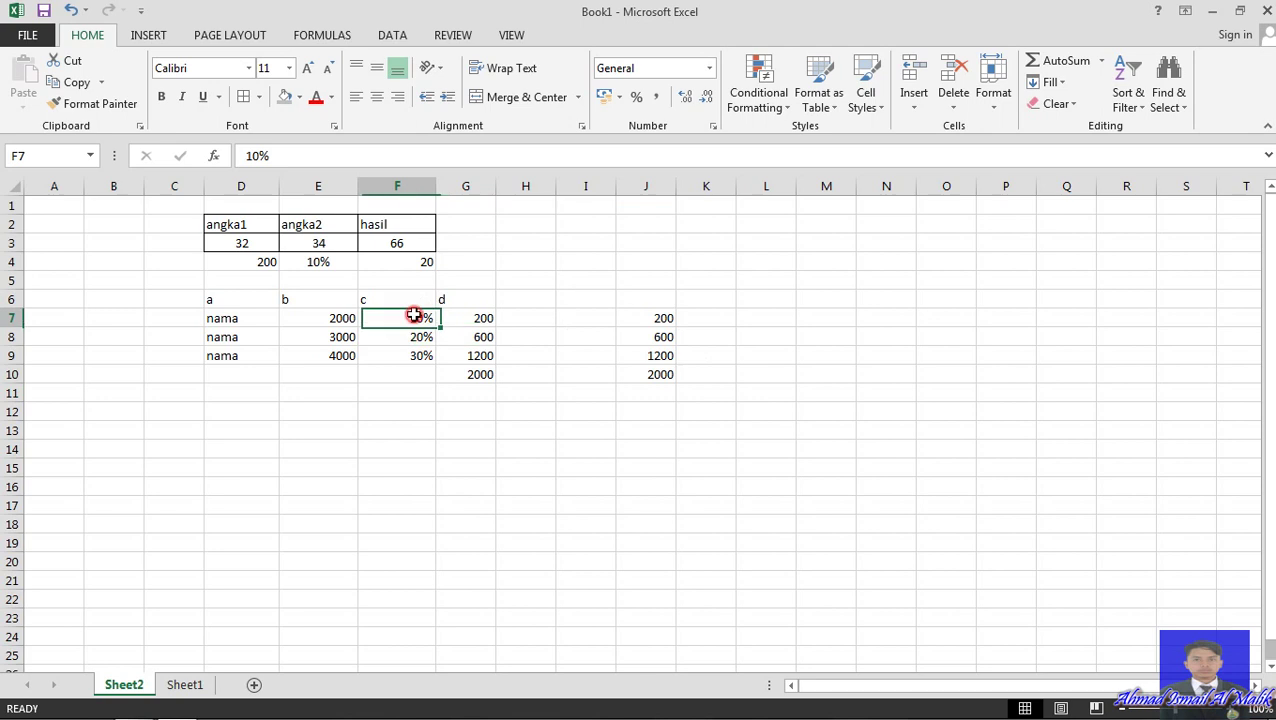
type("5")
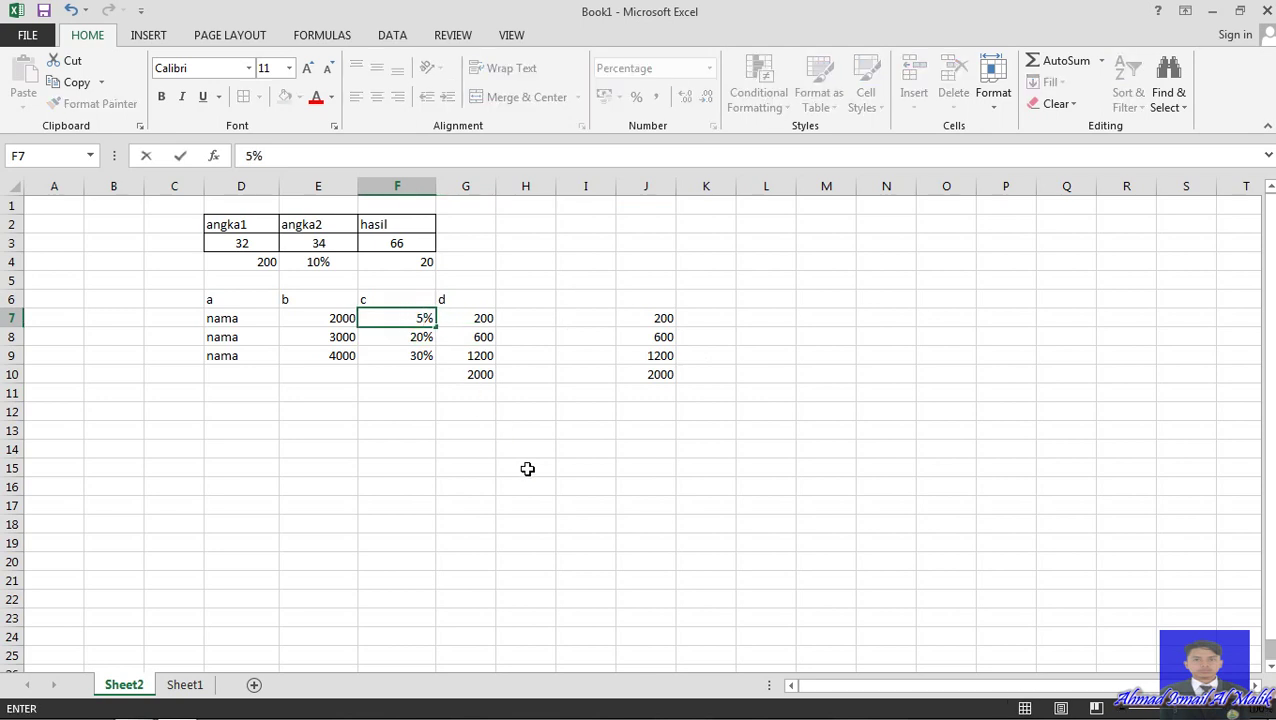
key("Return")
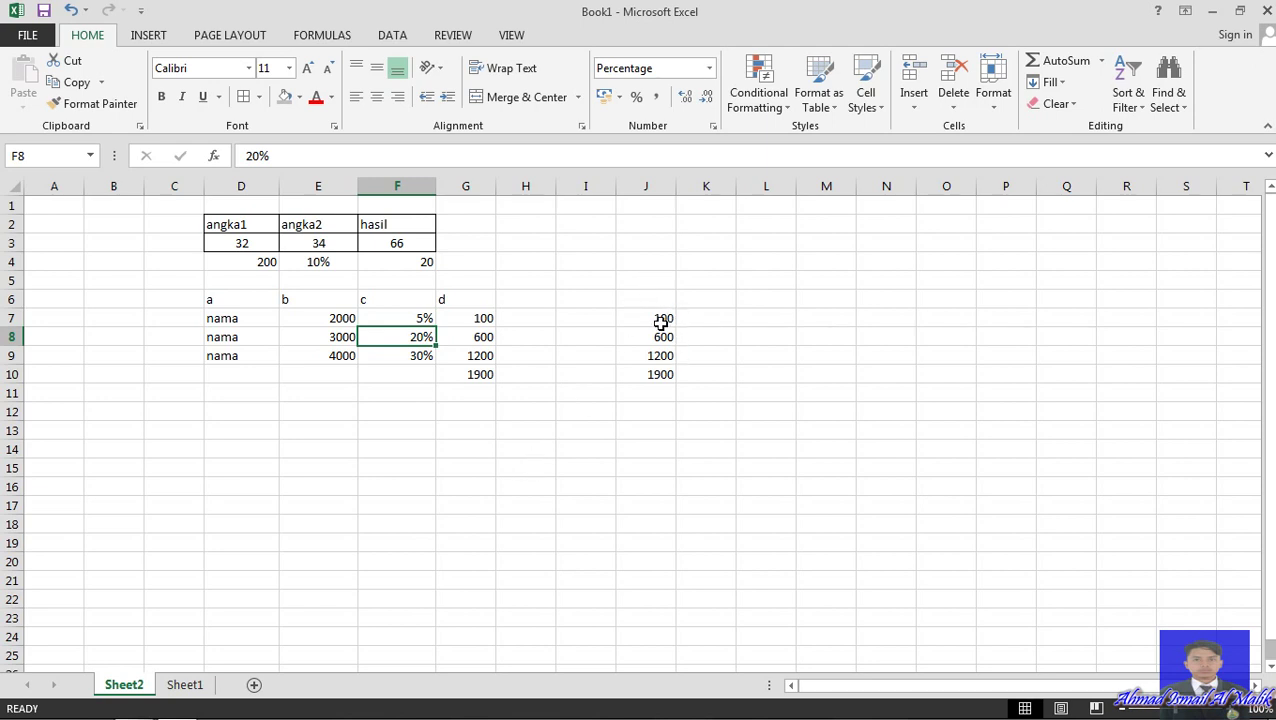
left_click(415, 316)
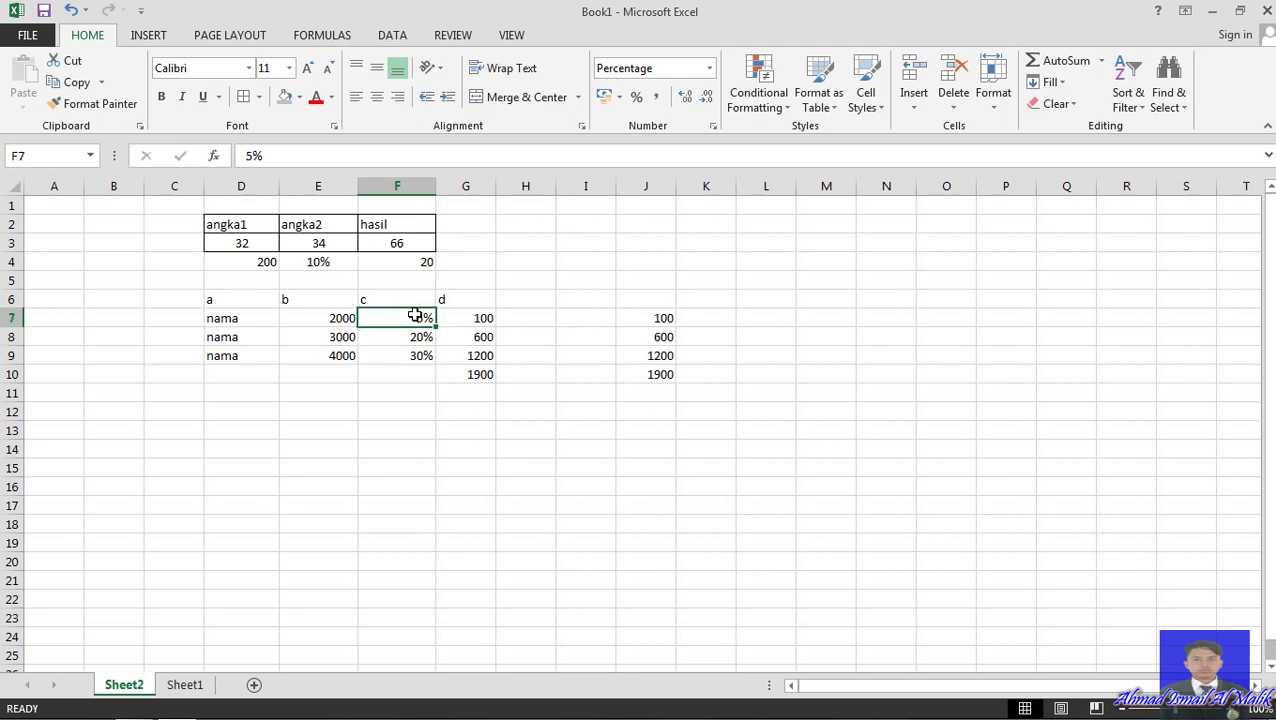
type("20")
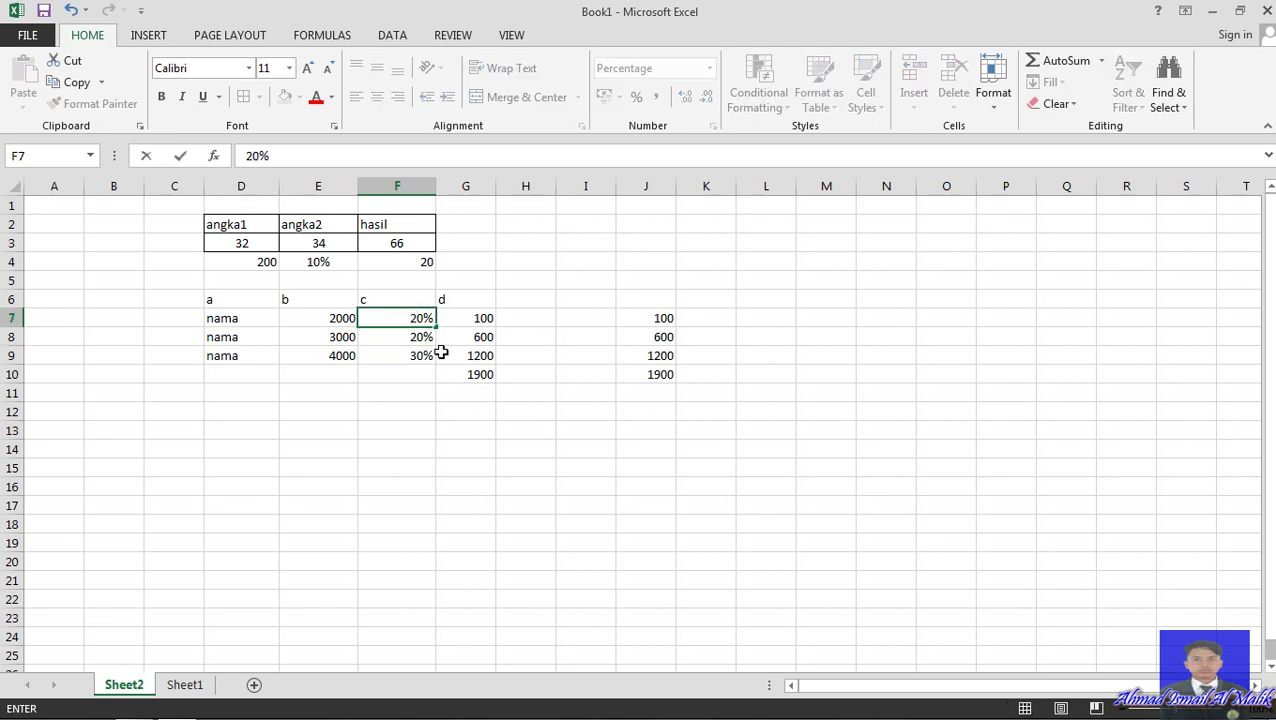
left_click(468, 373)
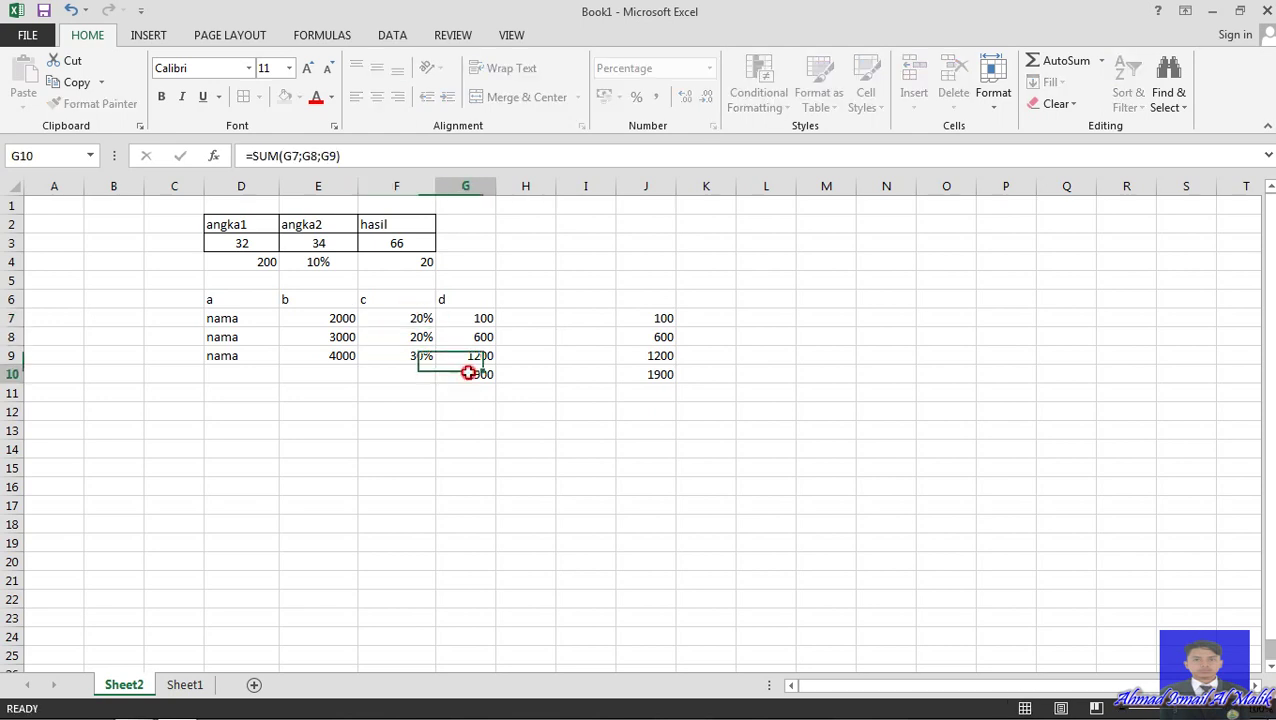
left_click(403, 324)
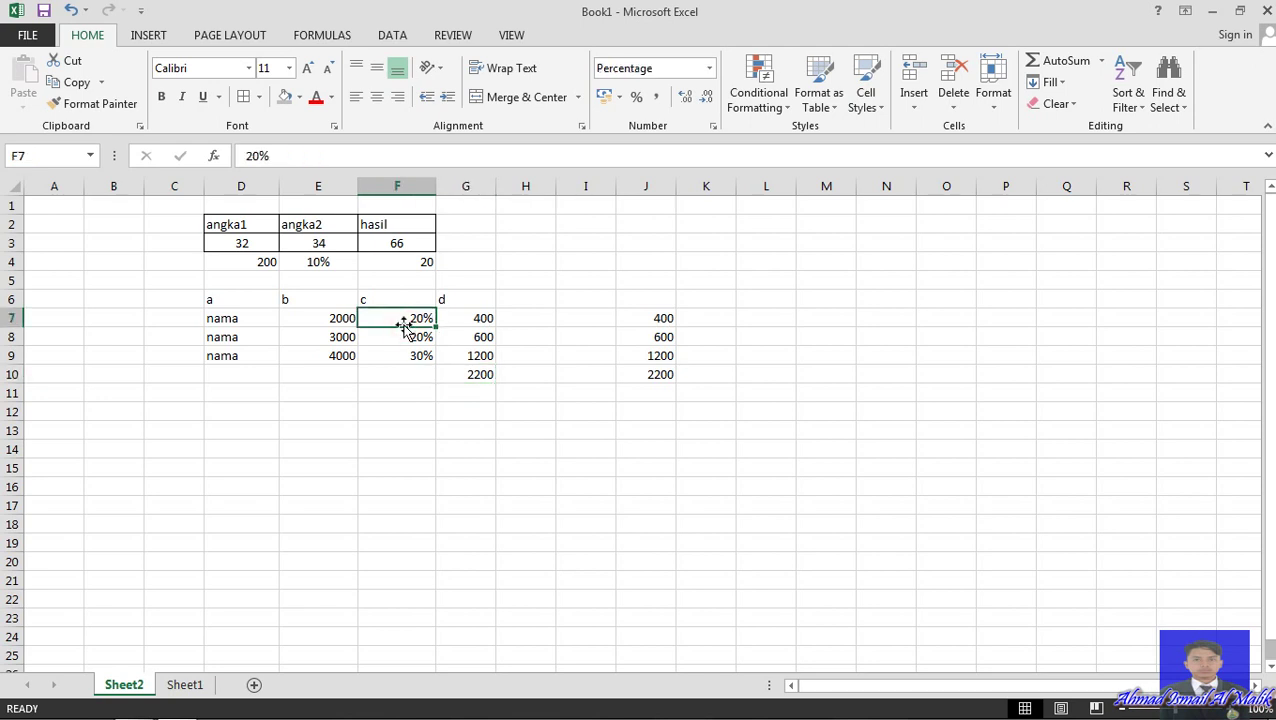
type("10")
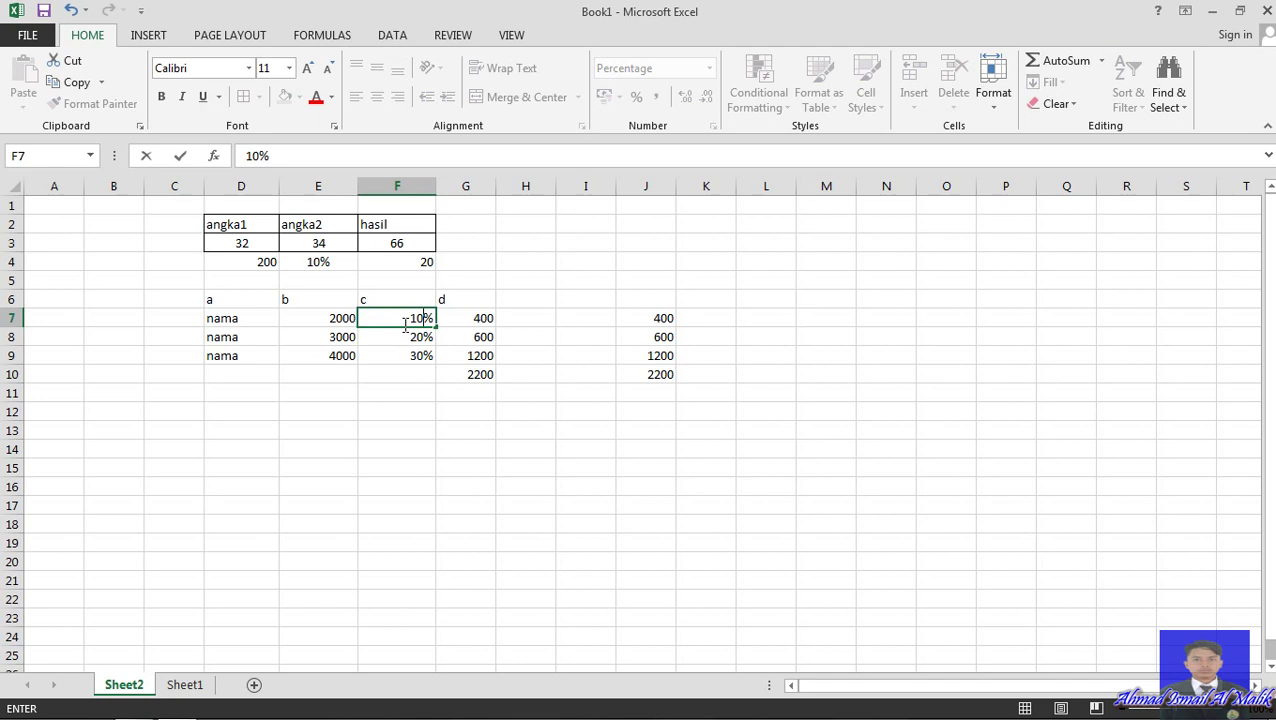
left_click(437, 410)
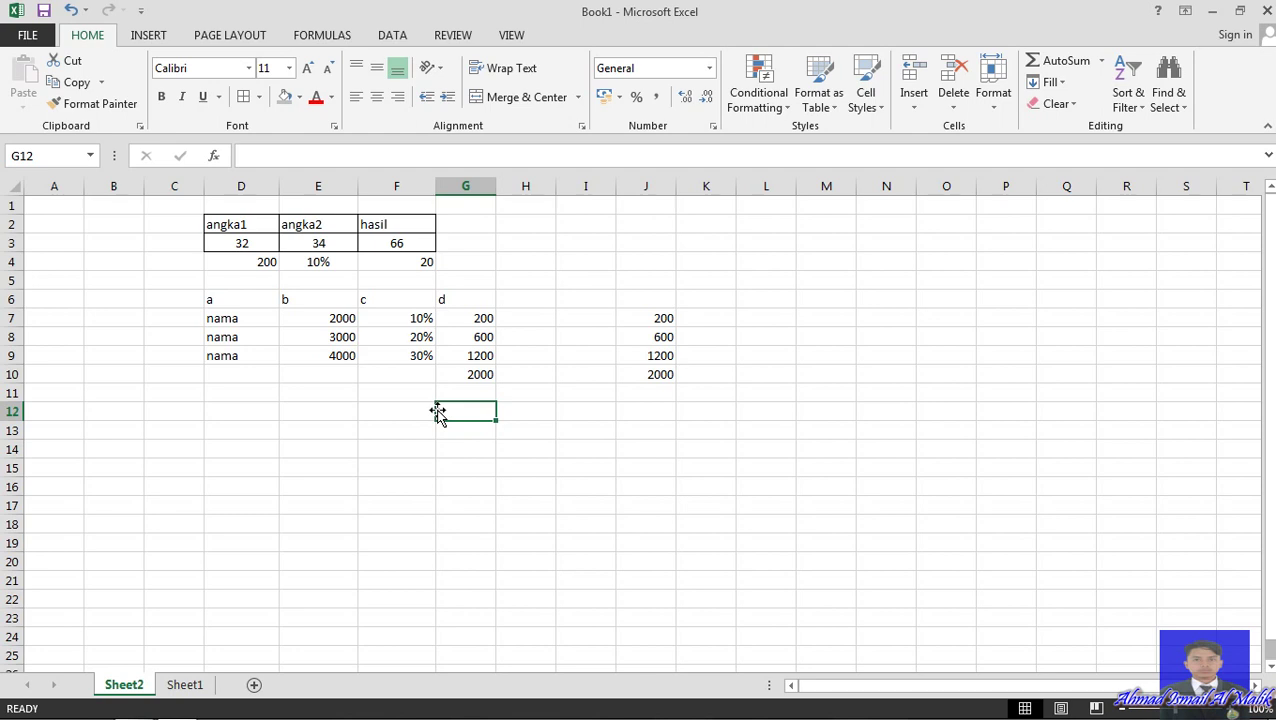
left_click(411, 354)
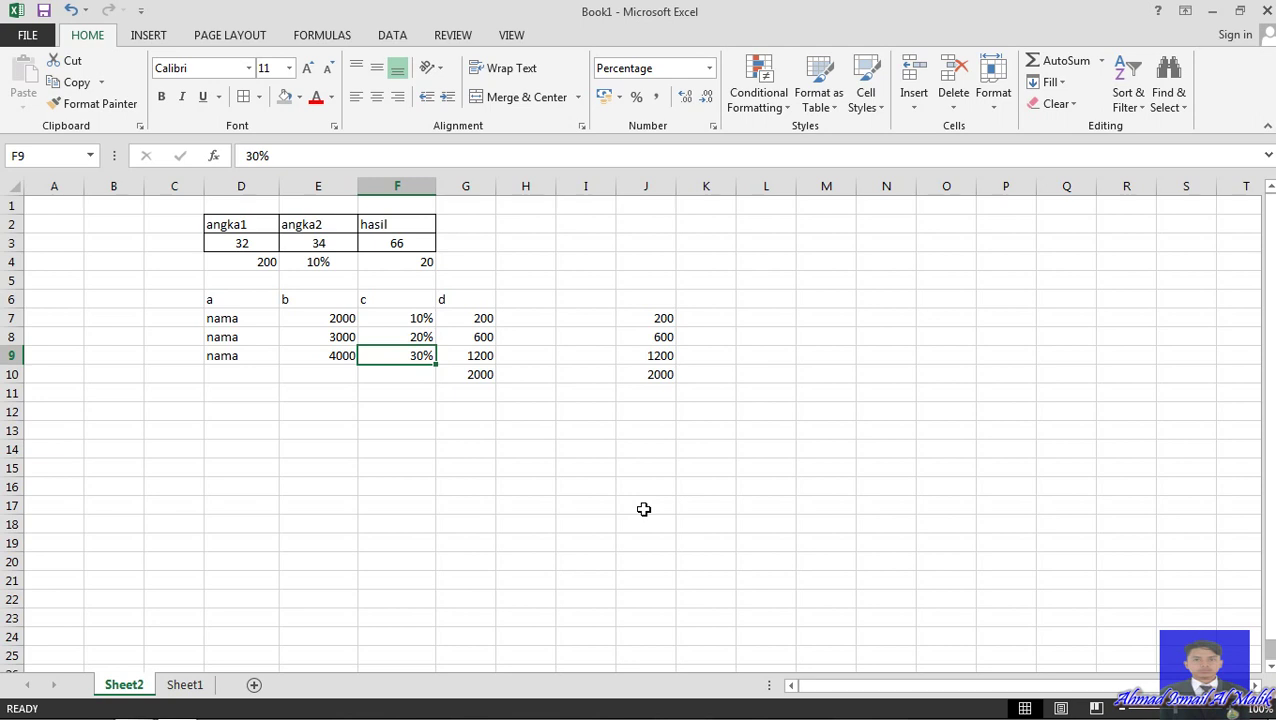
- Enter the addition formula =$d$3+$j$7 with fully absolute references in cell J12
left_click(660, 410)
type("=")
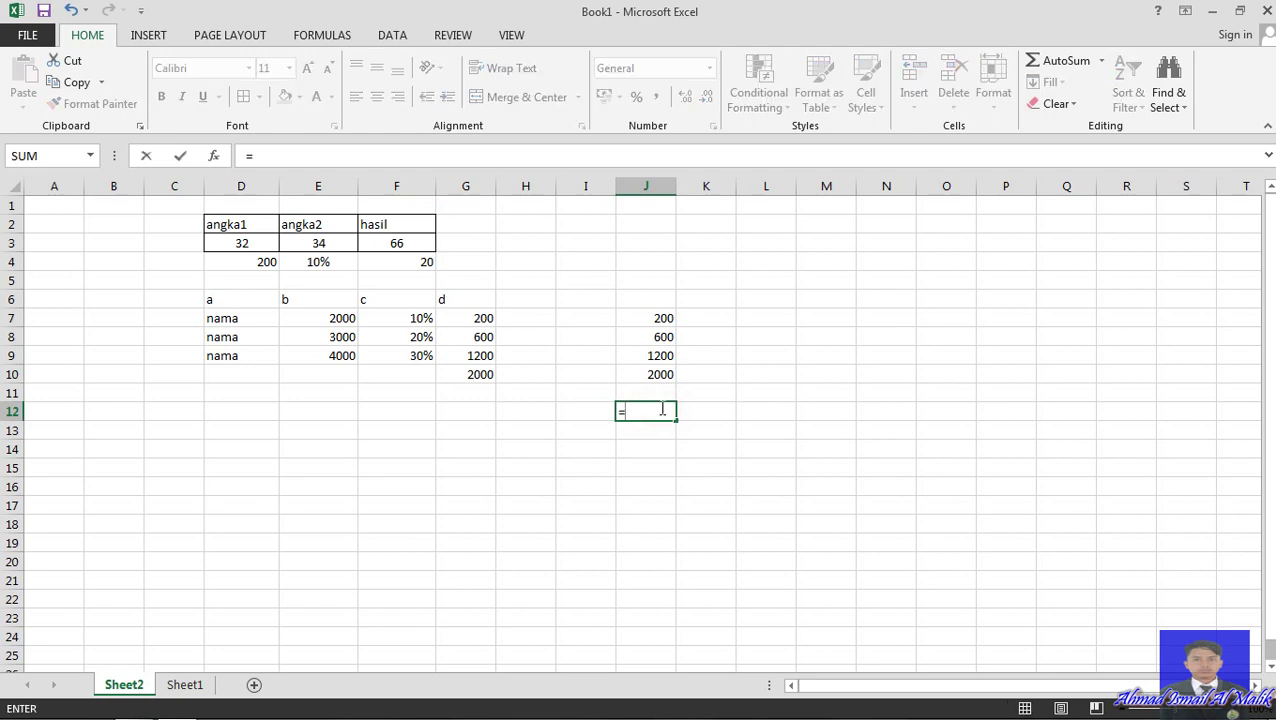
type("$a")
key("BackSpace")
type("d$3+J")
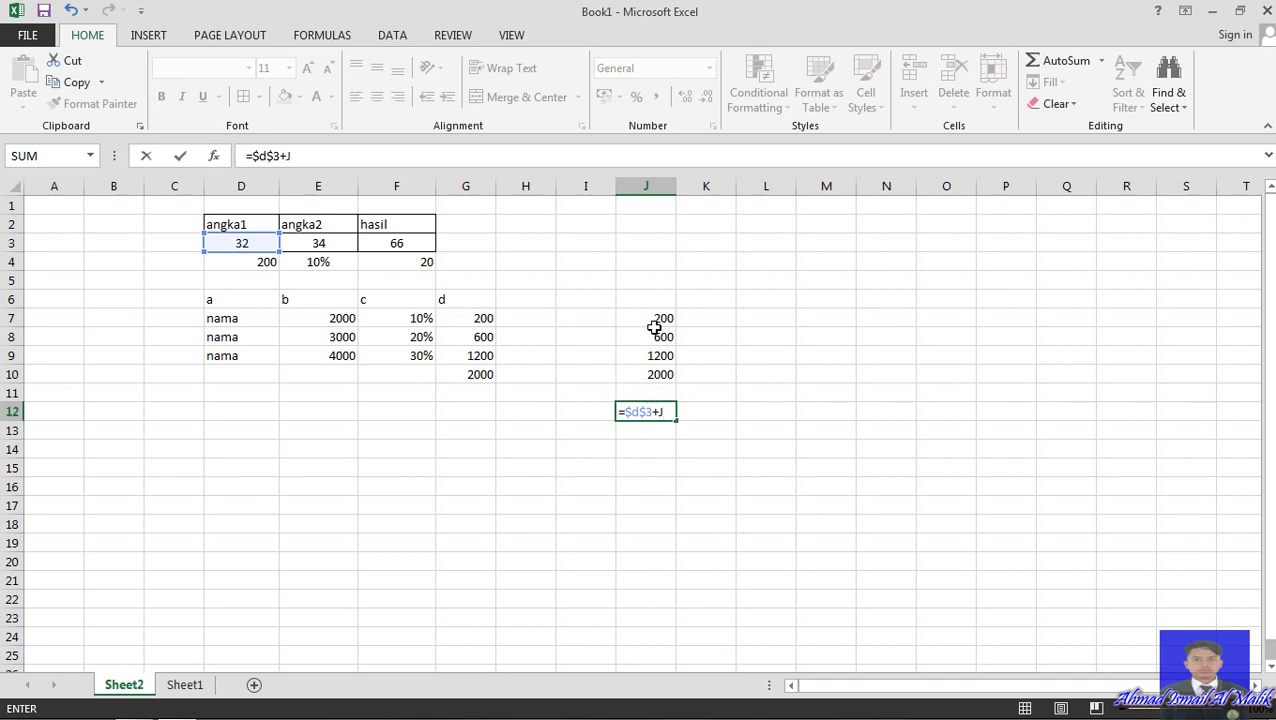
key("BackSpace")
type("$j")
type("$7")
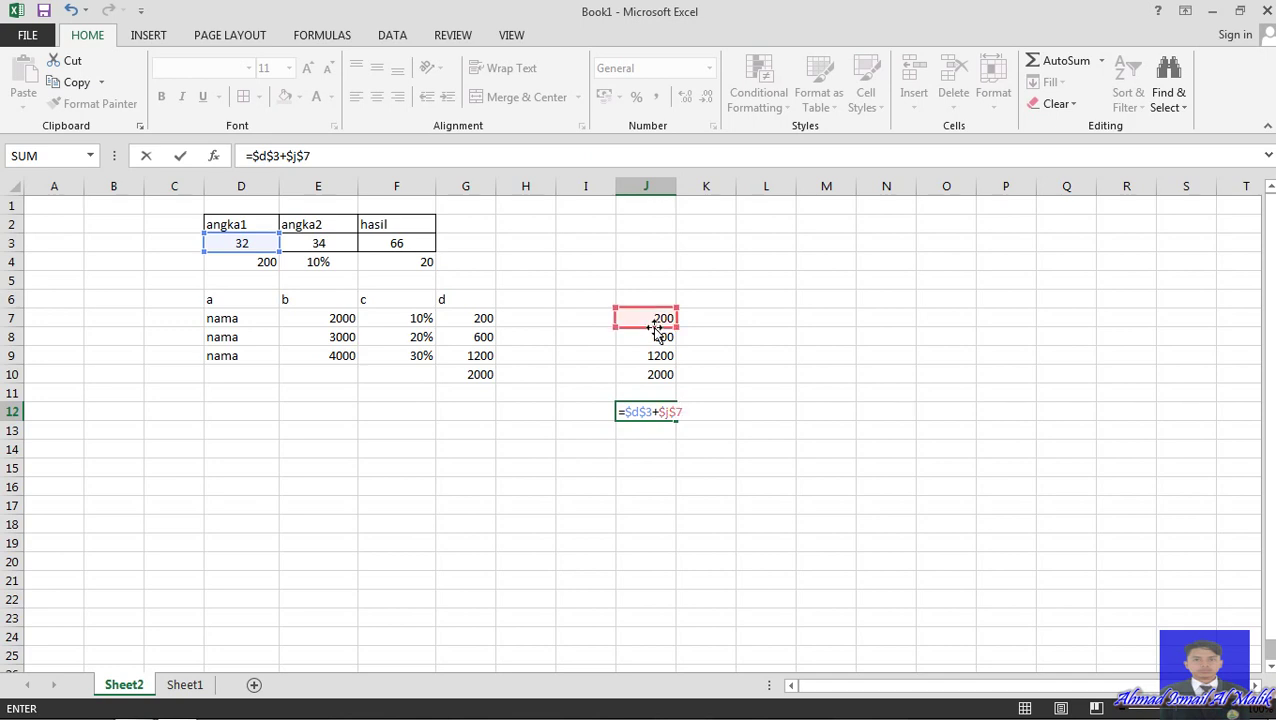
key("Return")
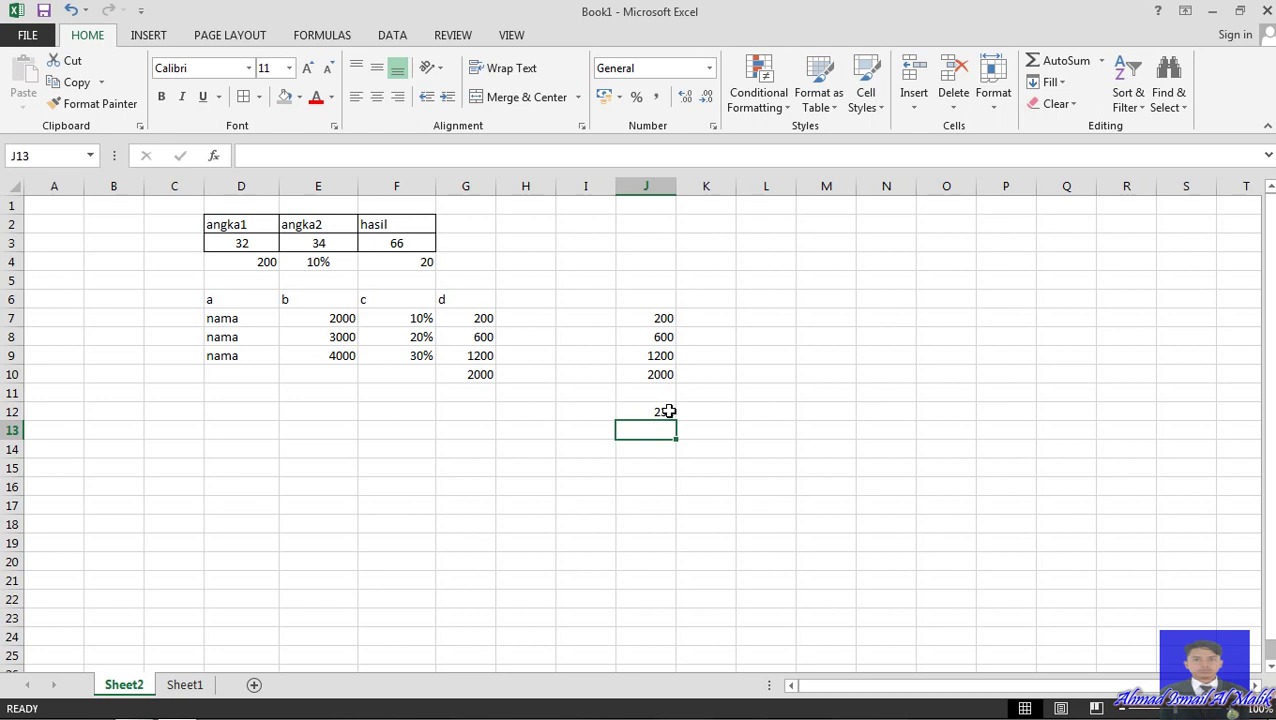
- Enter the subtraction formula =$d3-$g7 with column-locked references in cell J14
key("Down")
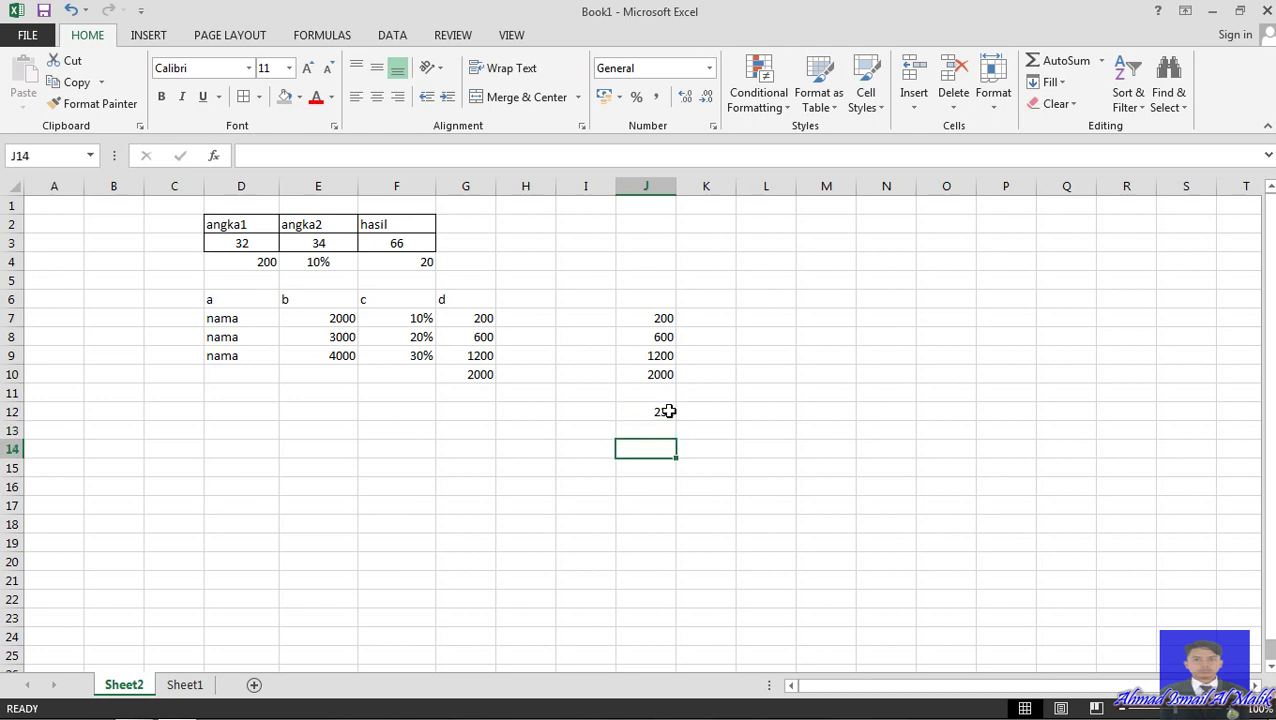
type("=")
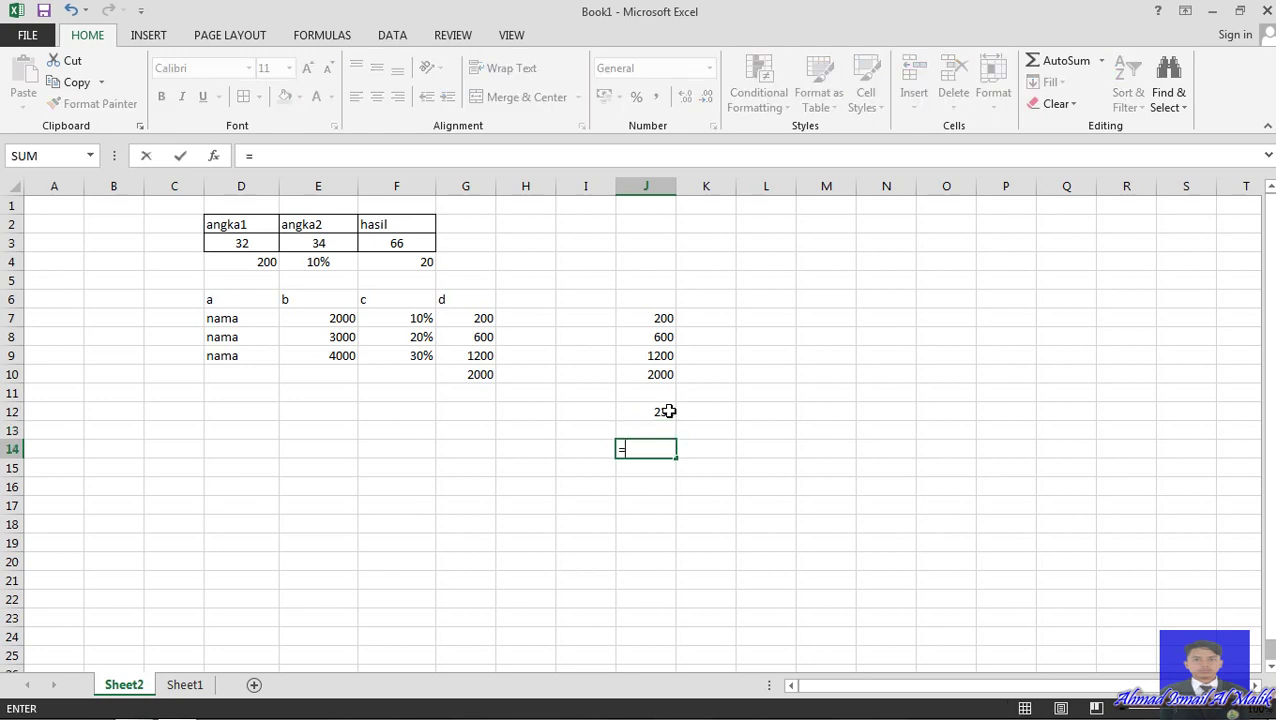
type("$d3")
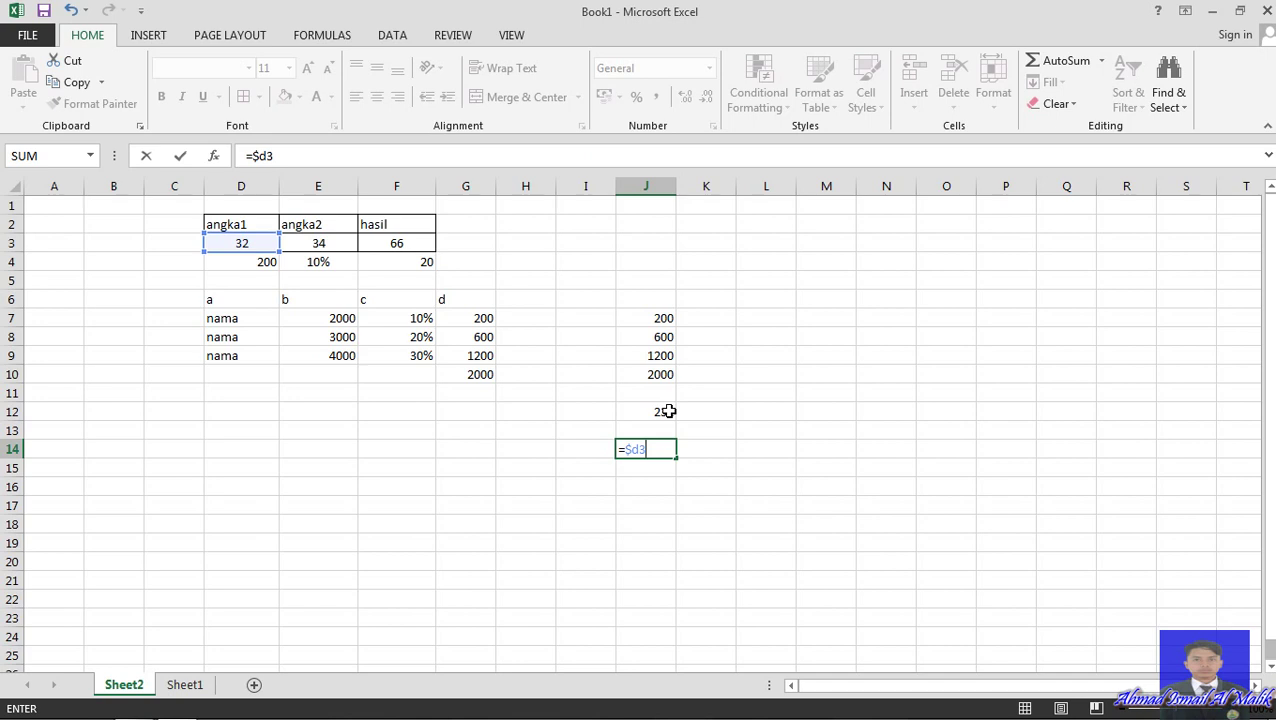
type("-$")
type("g7")
key("Return")
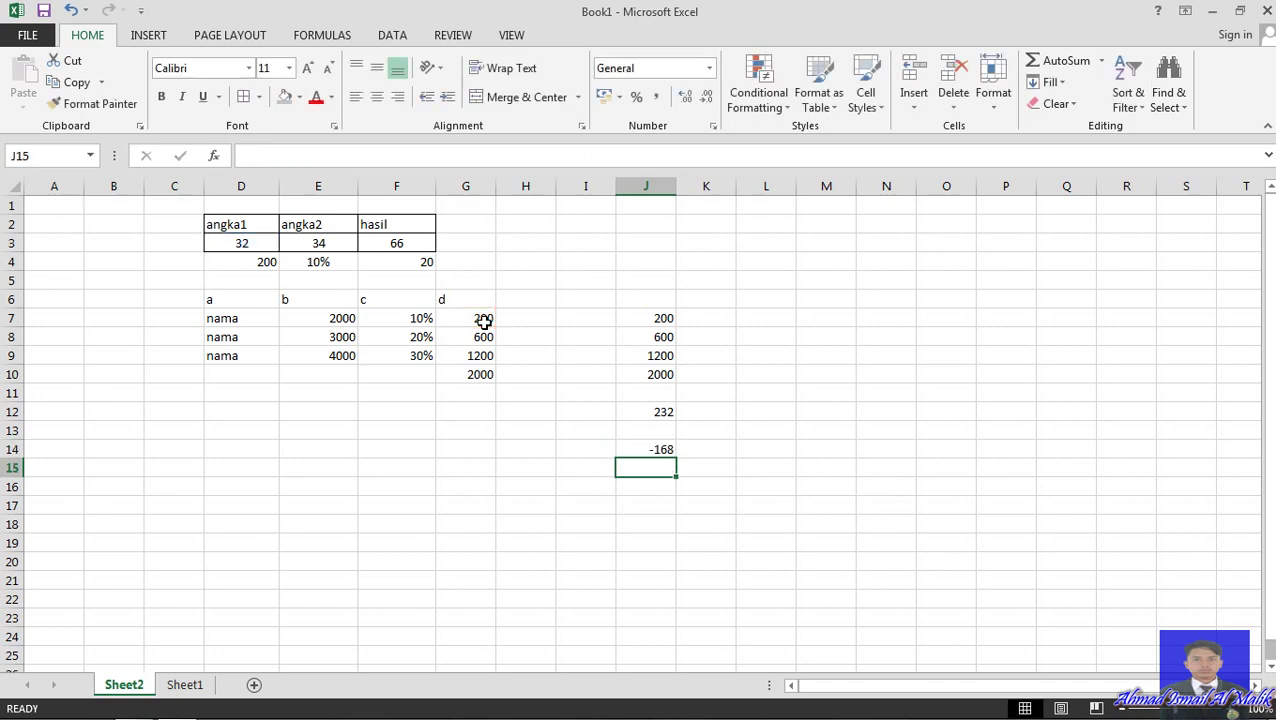